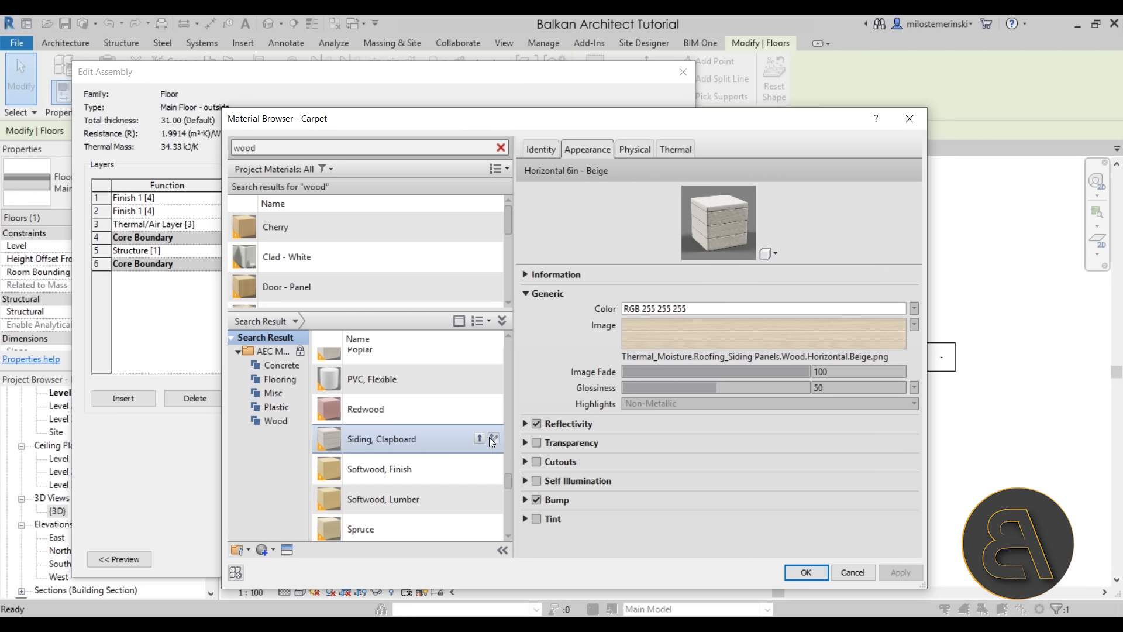
Add Siding, Clapboard to the project as the top finish layer material and accept the layers
click(481, 438)
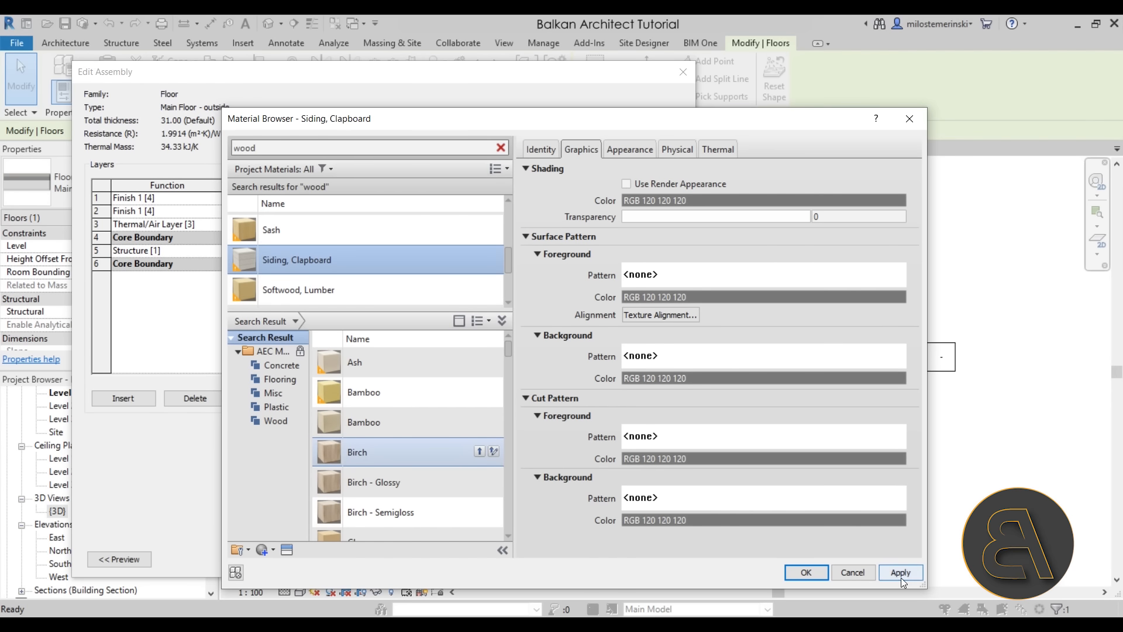
click(806, 572)
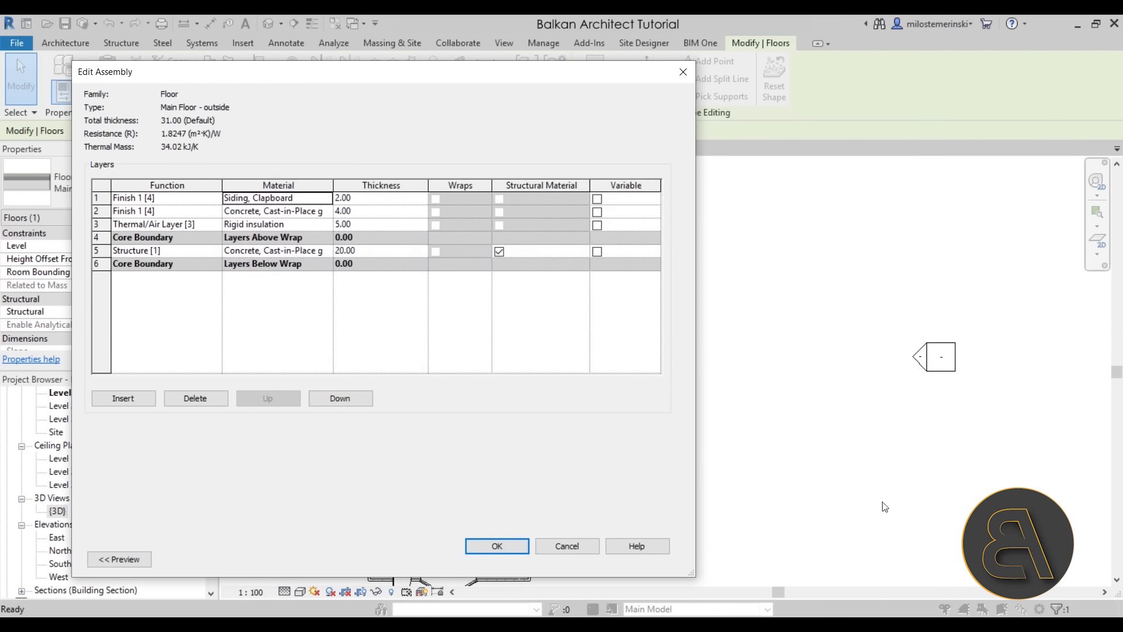
click(484, 545)
Apply the floor type changes, then draw boundary lines along the top wall, side and right wall
click(513, 558)
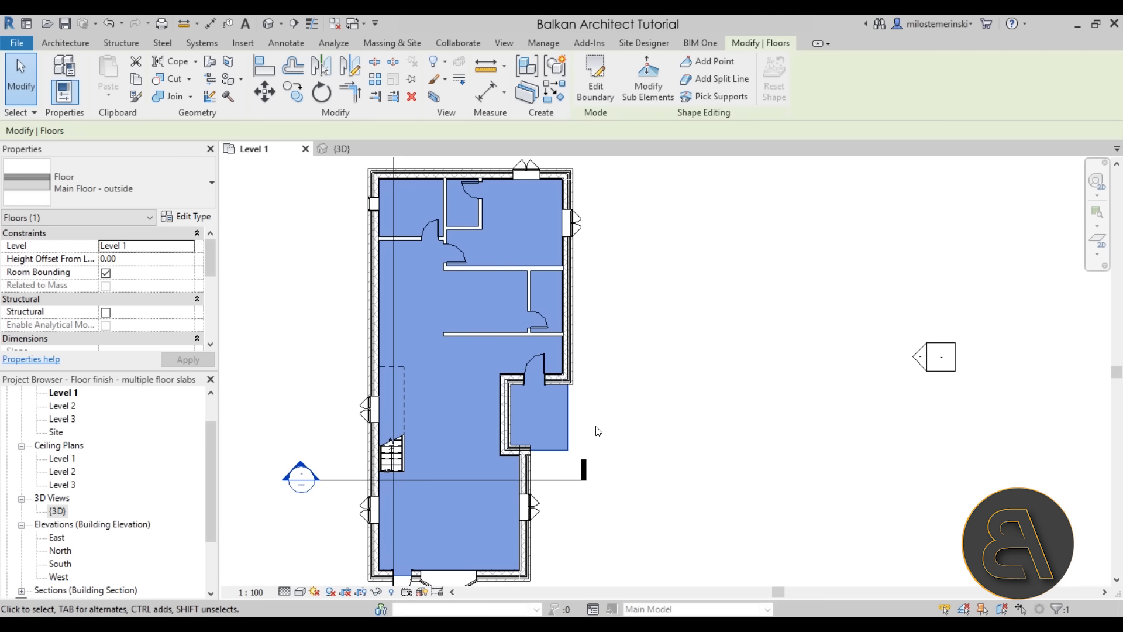
click(601, 86)
scroll(607, 376, up, 3)
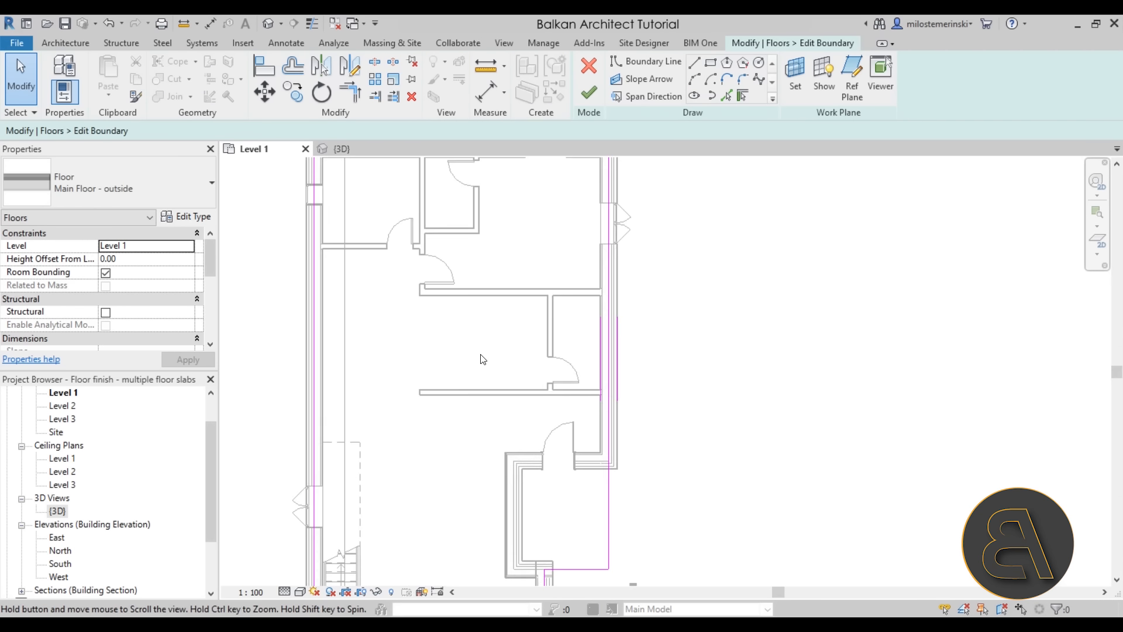
scroll(482, 359, up, 1)
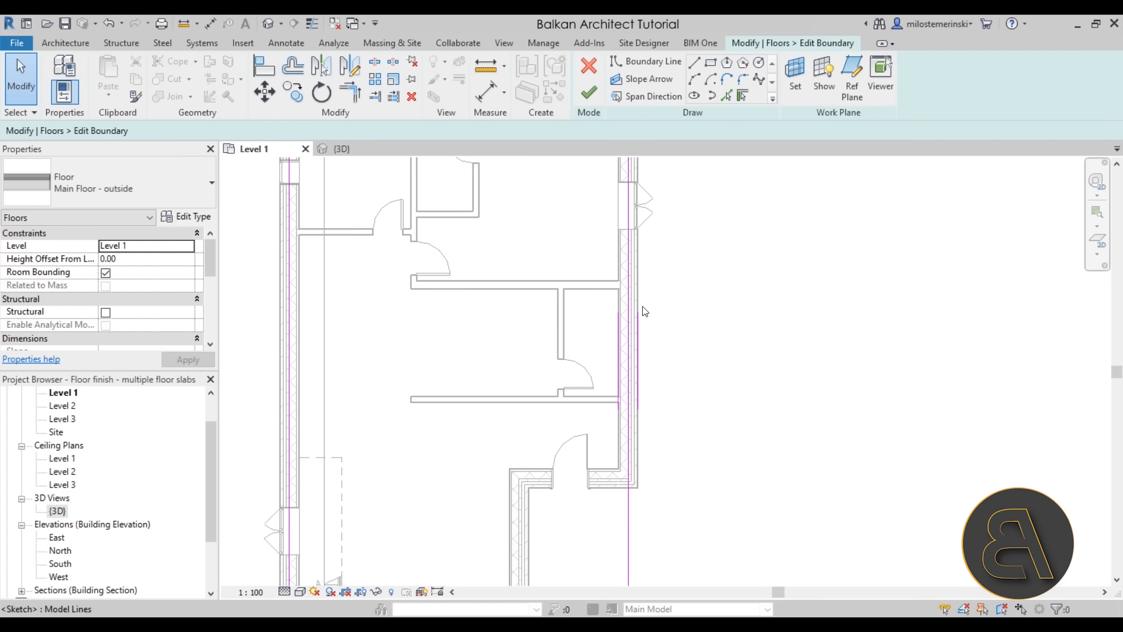
click(702, 65)
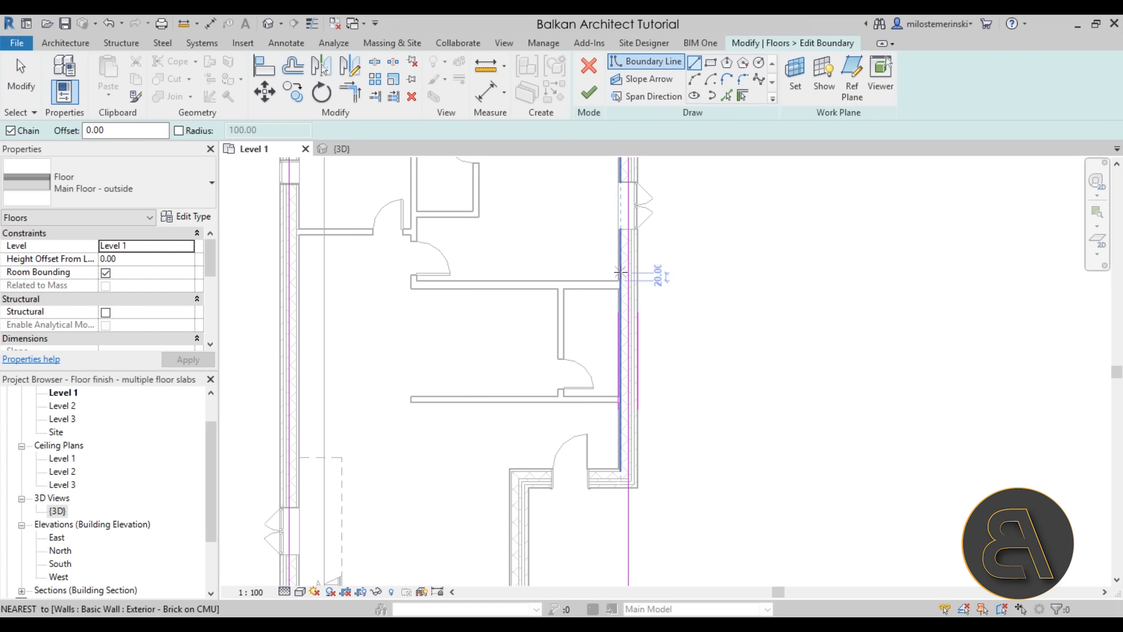
scroll(584, 280, up, 3)
click(248, 285)
click(247, 474)
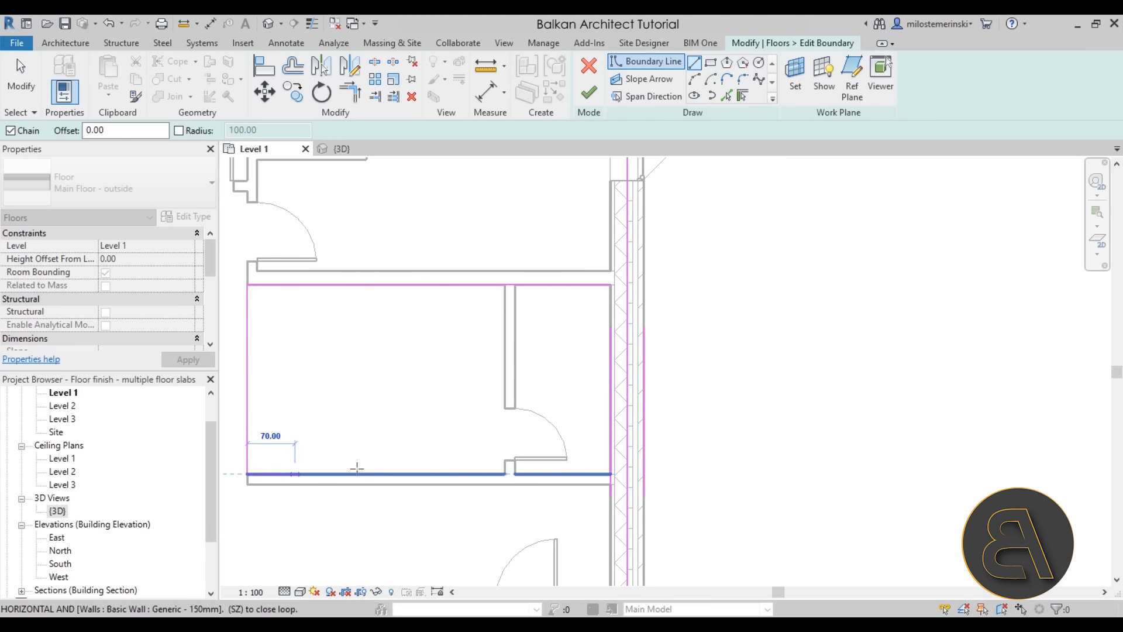
click(612, 473)
scroll(650, 464, down, 2)
scroll(479, 468, down, 2)
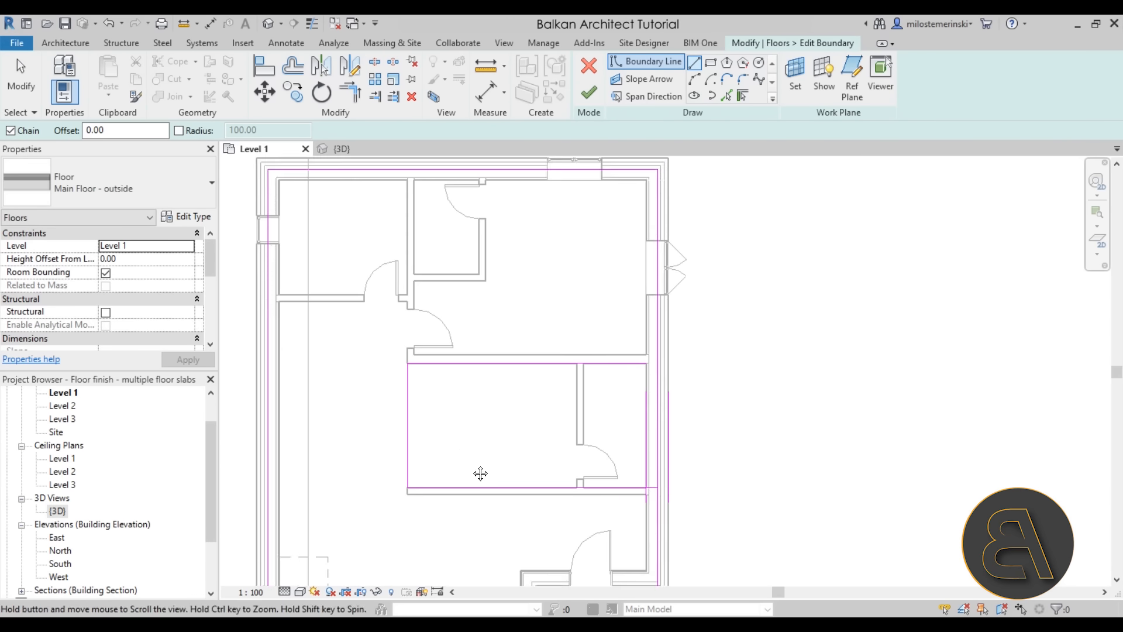
scroll(310, 305, up, 4)
Outline the upper-left room with boundary lines
click(302, 370)
click(515, 370)
click(515, 177)
scroll(426, 268, down, 4)
scroll(496, 323, up, 4)
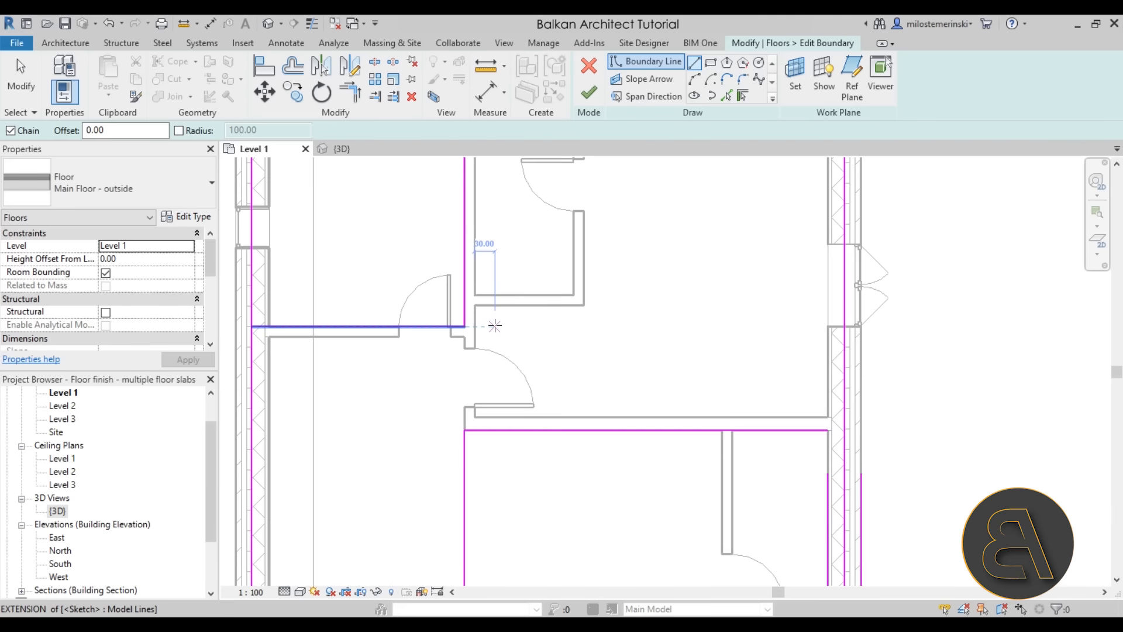
scroll(495, 325, down, 1)
key(Escape)
Extend the upper vertical boundary line down to meet the horizontal boundary
click(469, 425)
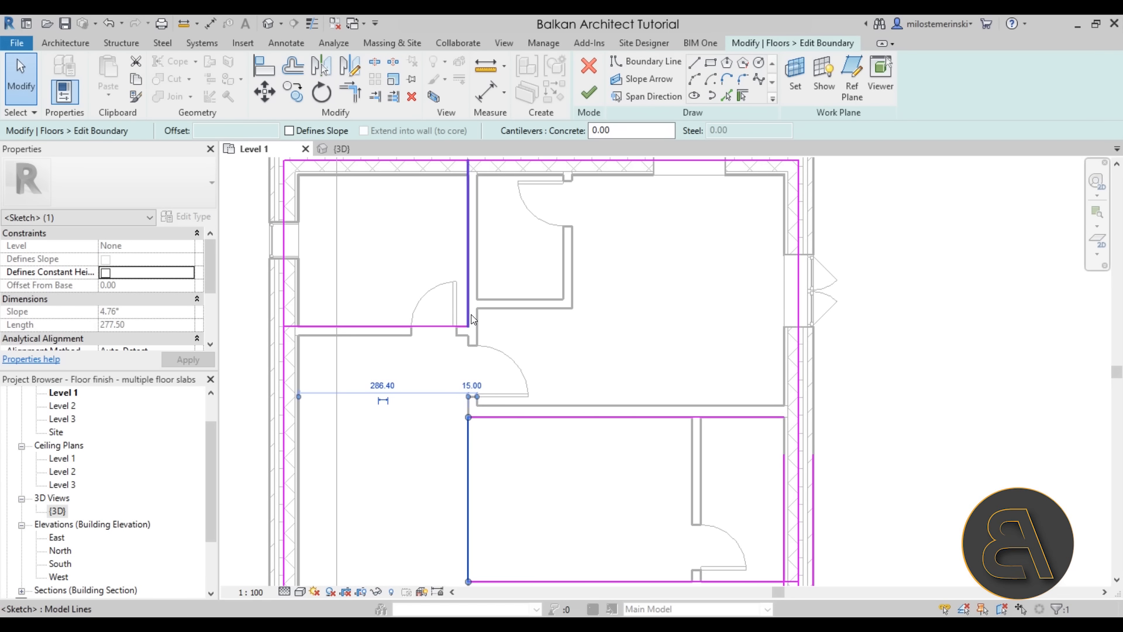
scroll(565, 301, down, 2)
scroll(520, 325, up, 3)
key(Escape)
click(498, 290)
drag(498, 300, 498, 419)
scroll(531, 395, down, 4)
scroll(514, 350, up, 3)
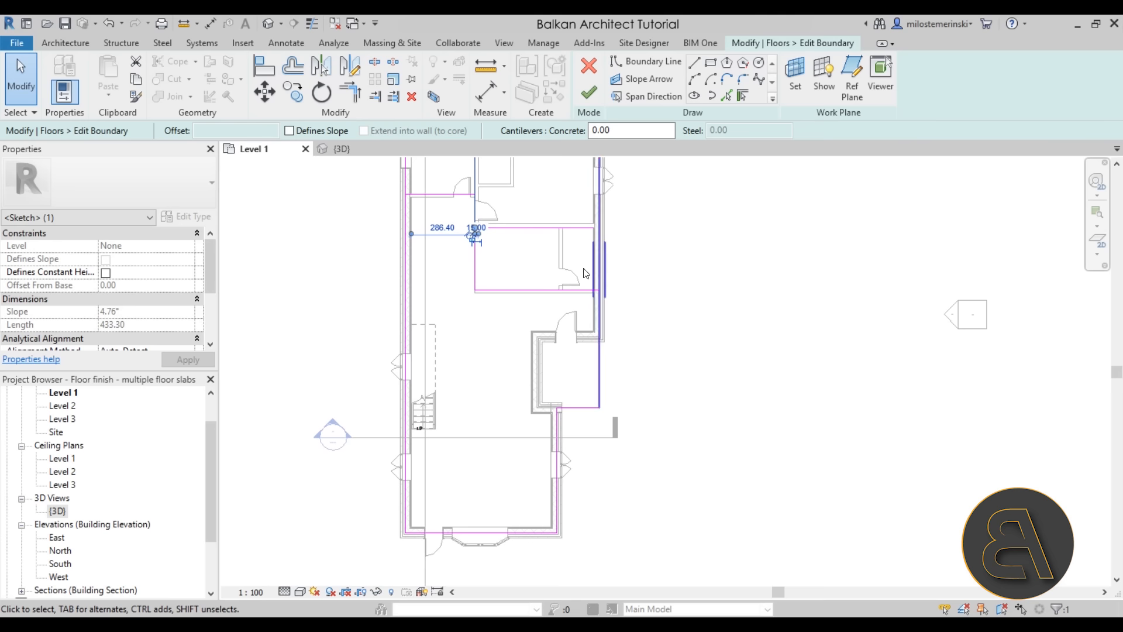
middle_drag(488, 376, 495, 409)
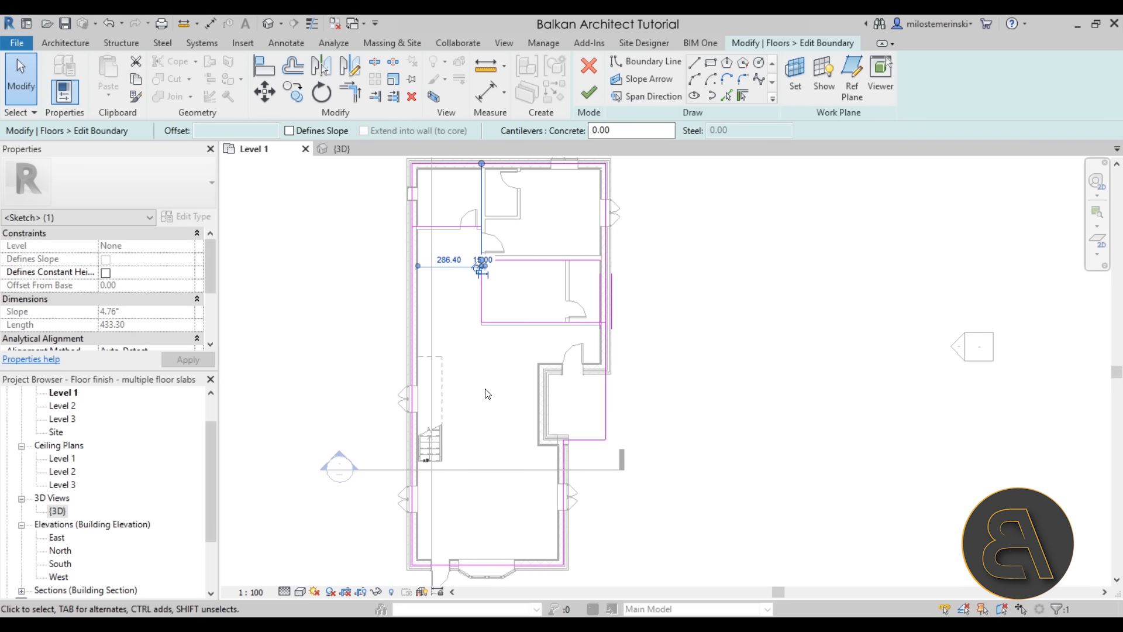
mouse_move(481, 396)
middle_down()
mouse_move(496, 416)
mouse_move(500, 371)
middle_up()
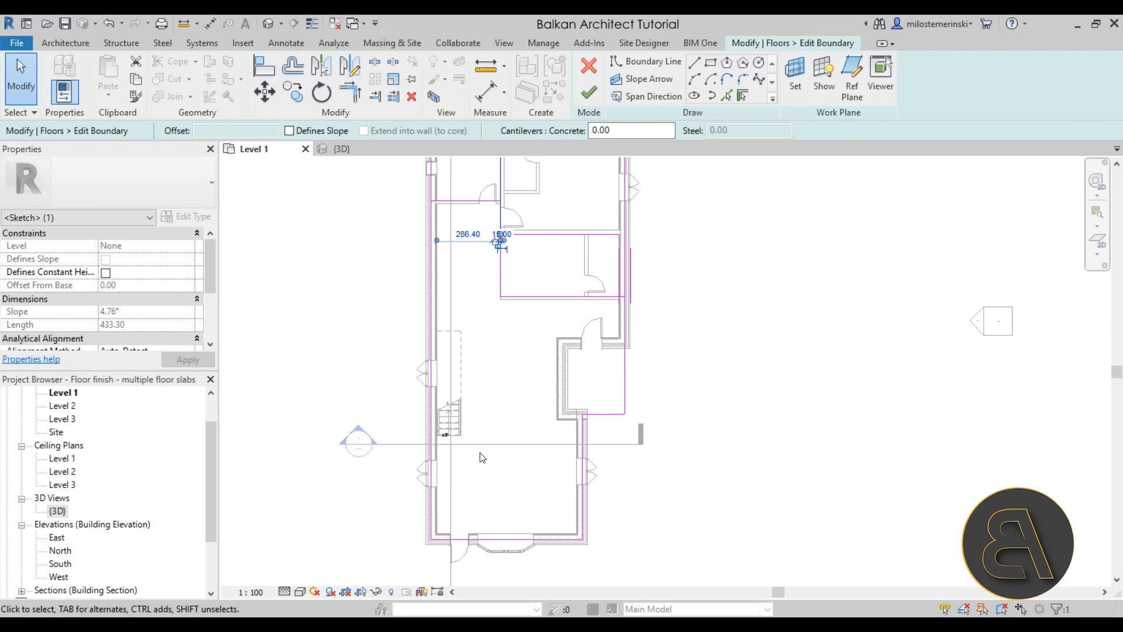
scroll(608, 307, up, 3)
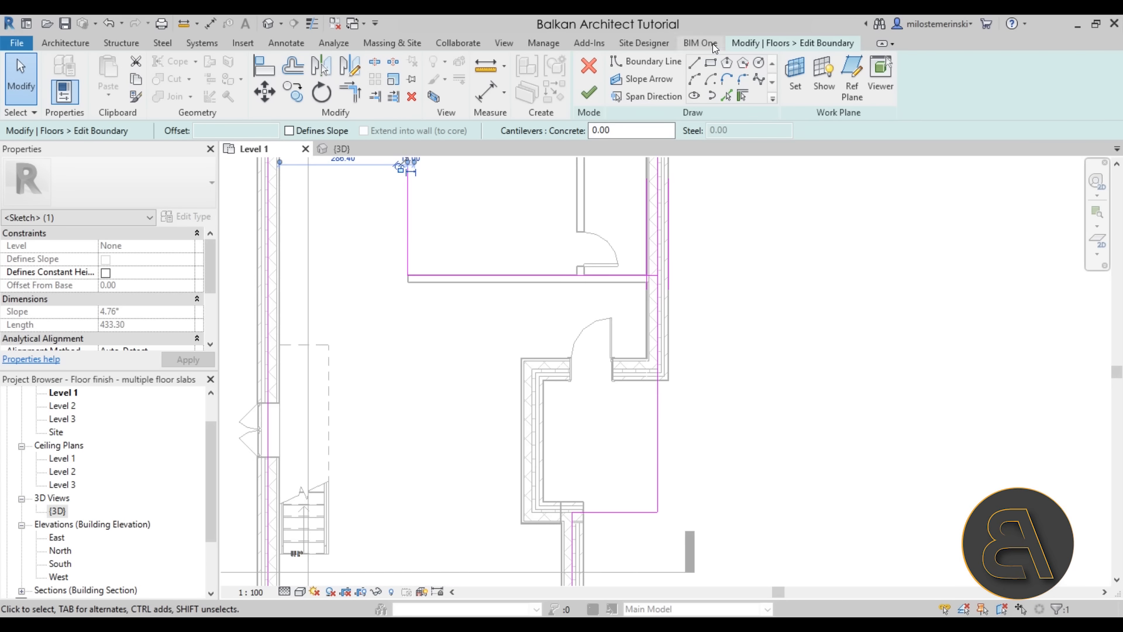
Draw a closed boundary loop around the small entry room's inner wall faces
click(695, 62)
scroll(649, 389, up, 2)
click(663, 354)
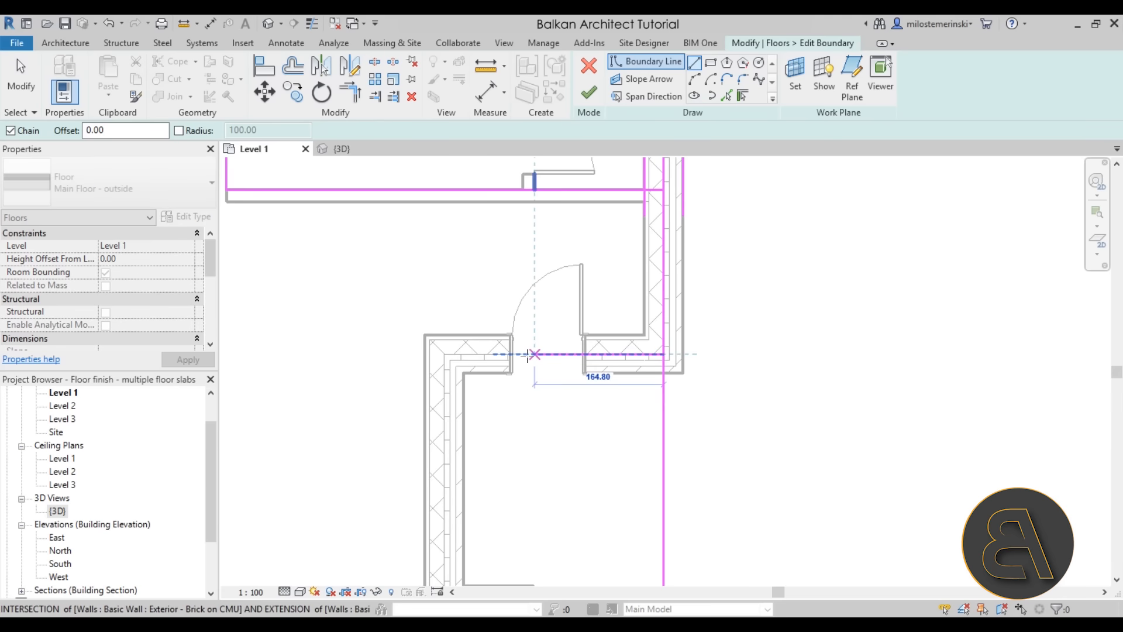
click(444, 354)
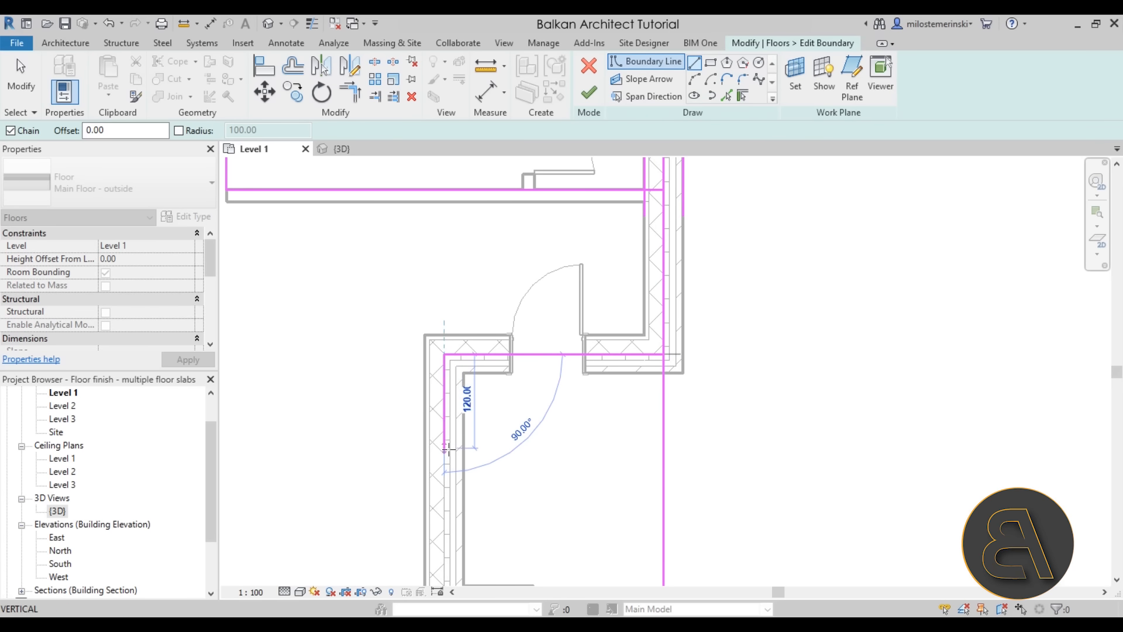
middle_drag(449, 454, 444, 313)
scroll(444, 412, up, 1)
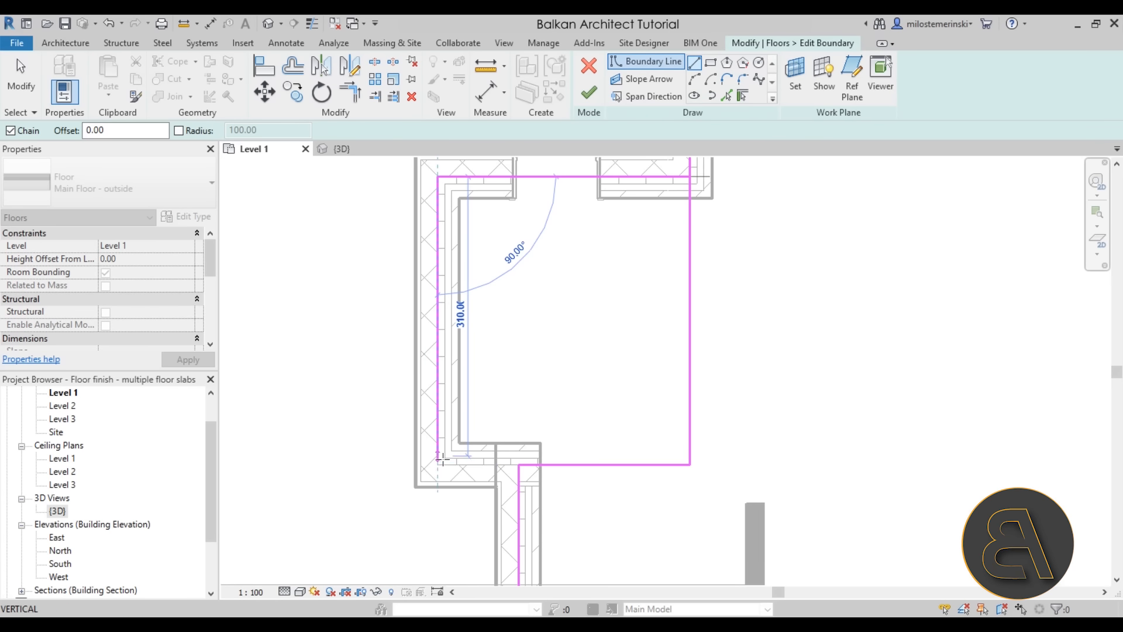
click(443, 465)
scroll(443, 463, up, 4)
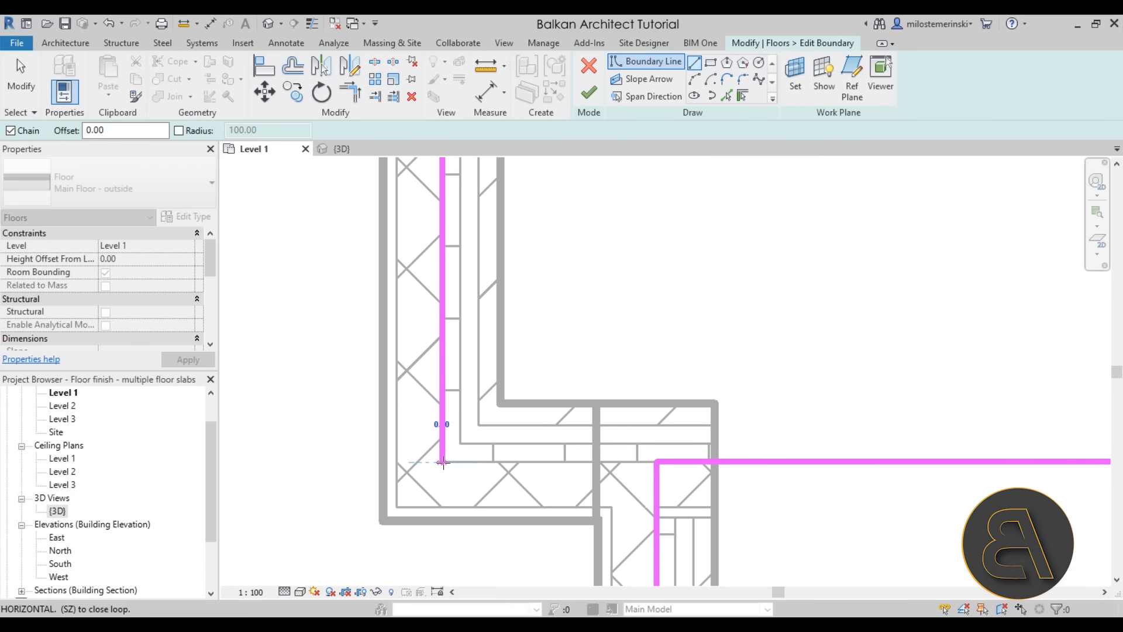
click(659, 465)
key(Escape)
key(Escape)
scroll(491, 461, down, 5)
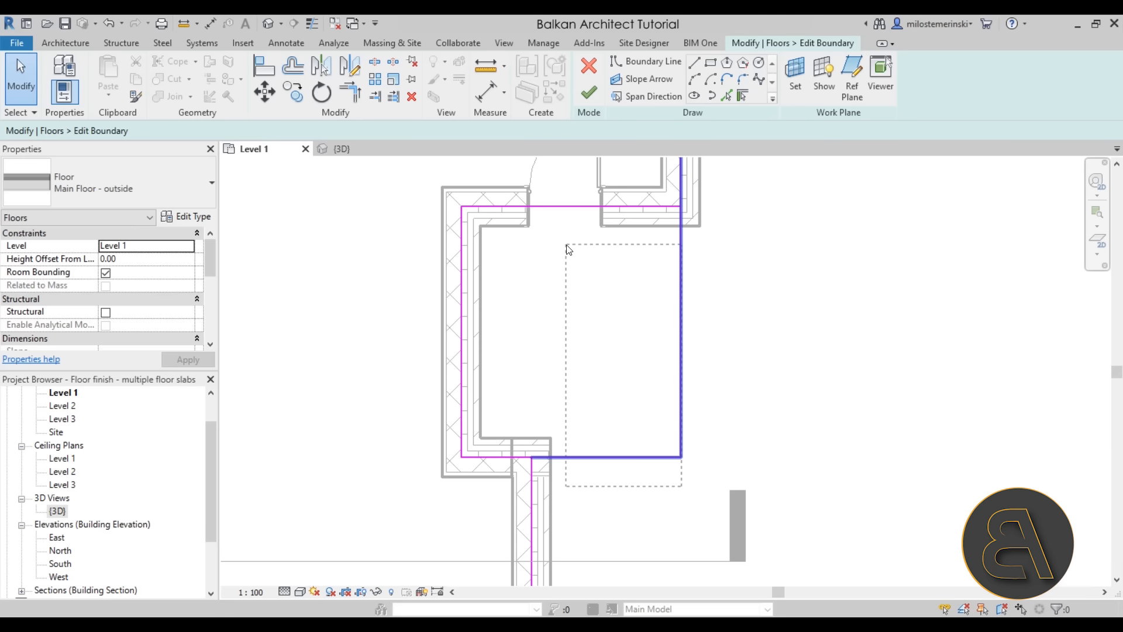
scroll(614, 358, down, 4)
scroll(615, 361, down, 2)
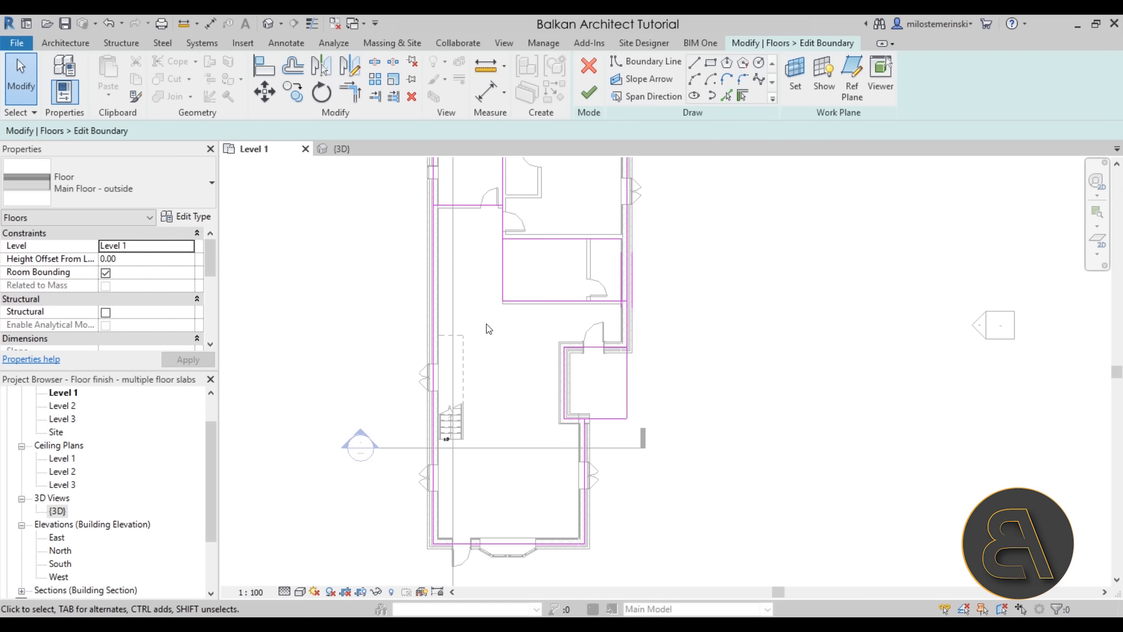
middle_drag(492, 392, 477, 427)
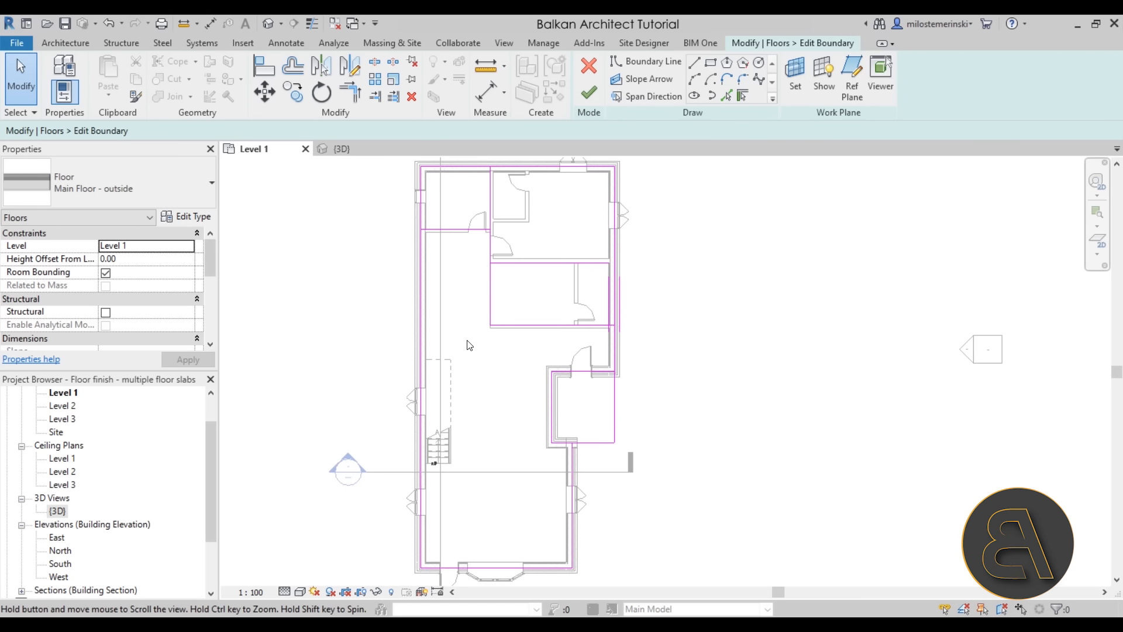
Trim the boundary lines into clean corners with Trim/Extend to Corner
click(357, 95)
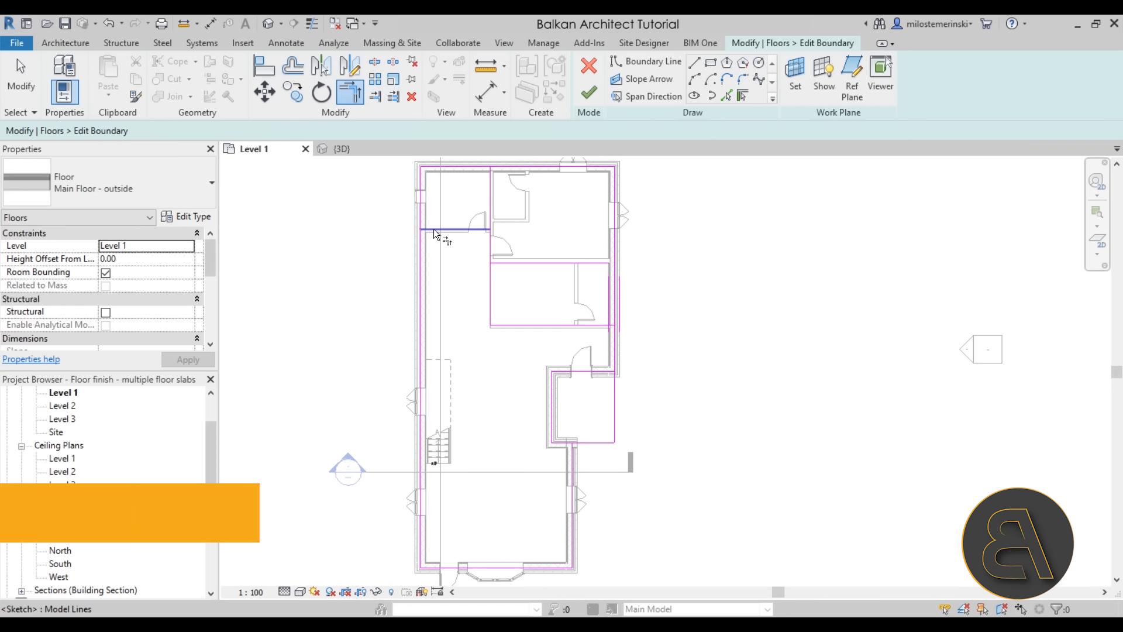
click(463, 233)
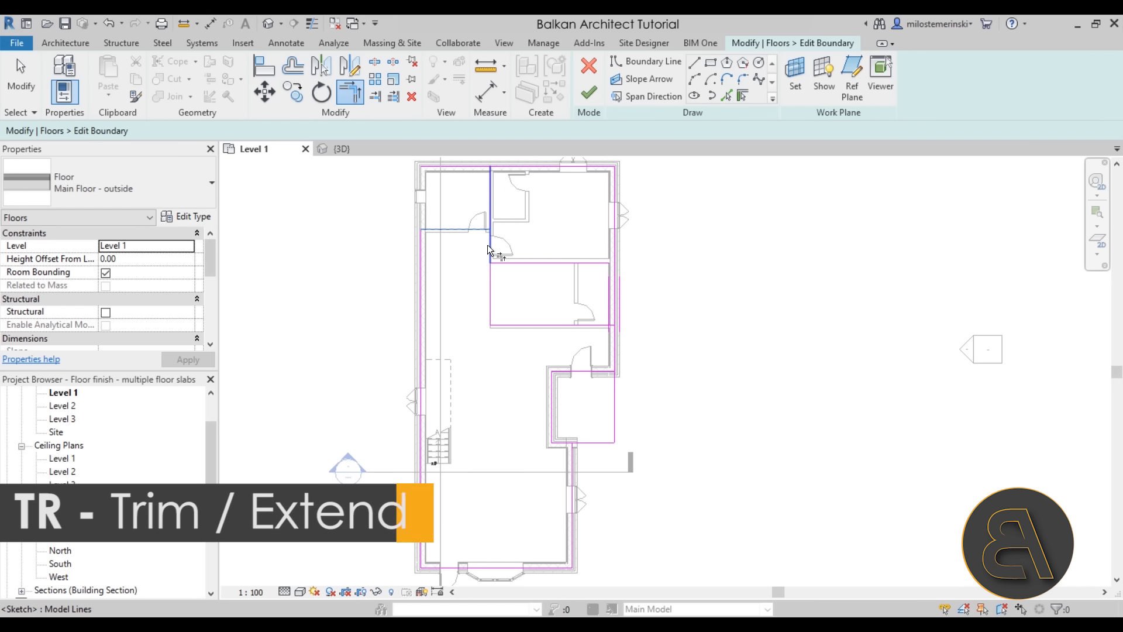
click(612, 353)
click(598, 370)
click(560, 447)
click(569, 462)
key(Escape)
Delete the leftover short boundary segments from the sketch
click(591, 443)
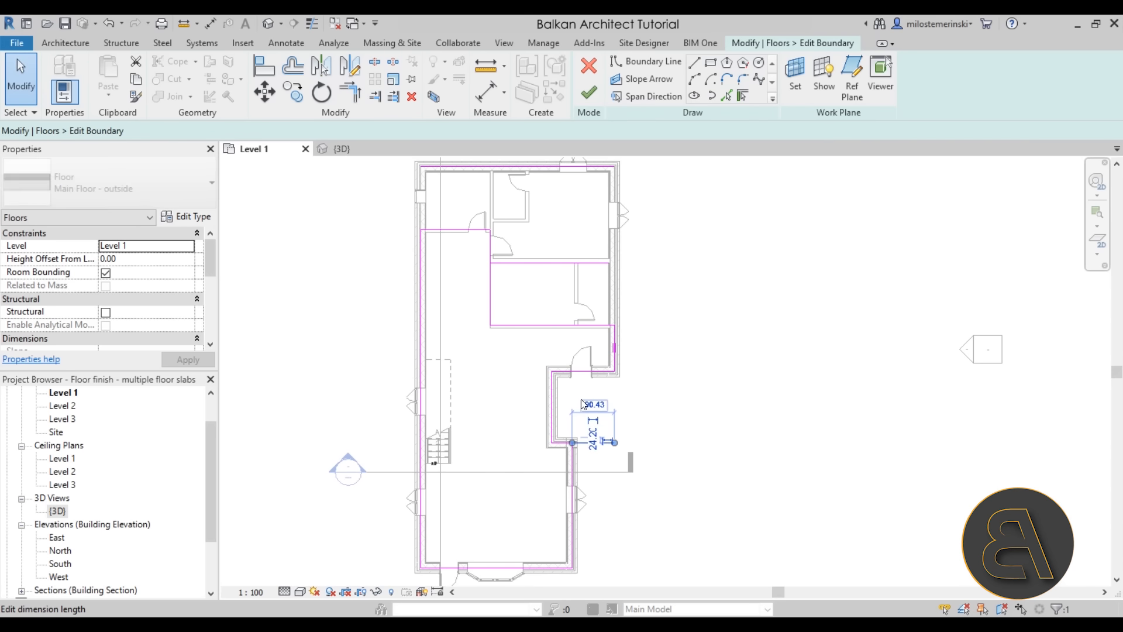
key(Delete)
drag(689, 296, 530, 155)
key(Delete)
scroll(552, 210, down, 1)
middle_drag(554, 215, 527, 238)
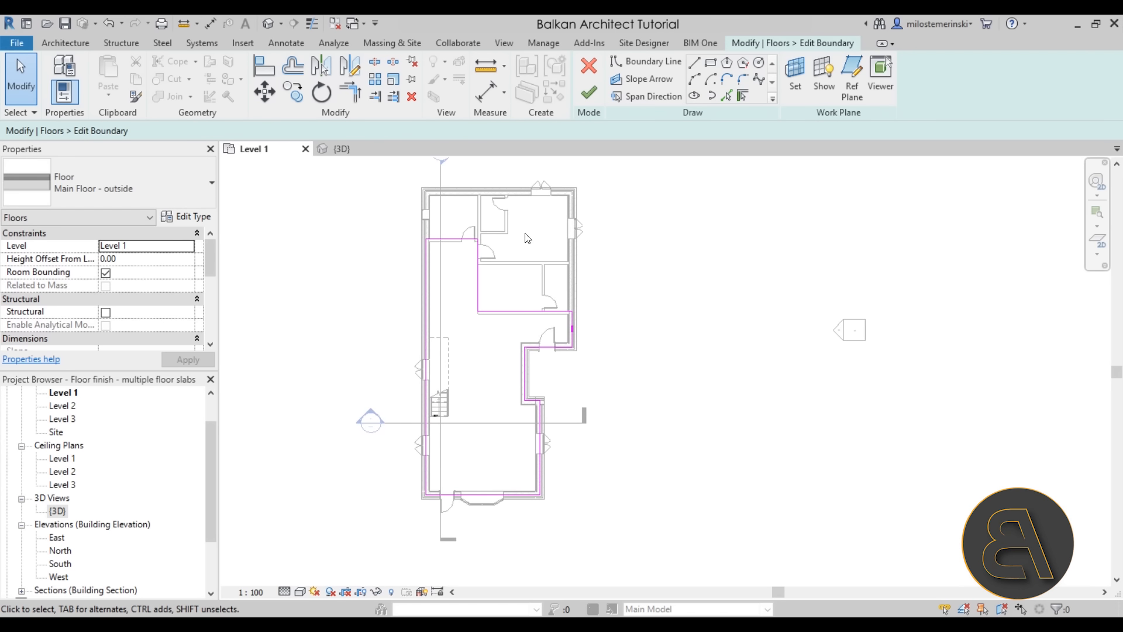
scroll(484, 346, up, 1)
middle_drag(510, 346, 487, 350)
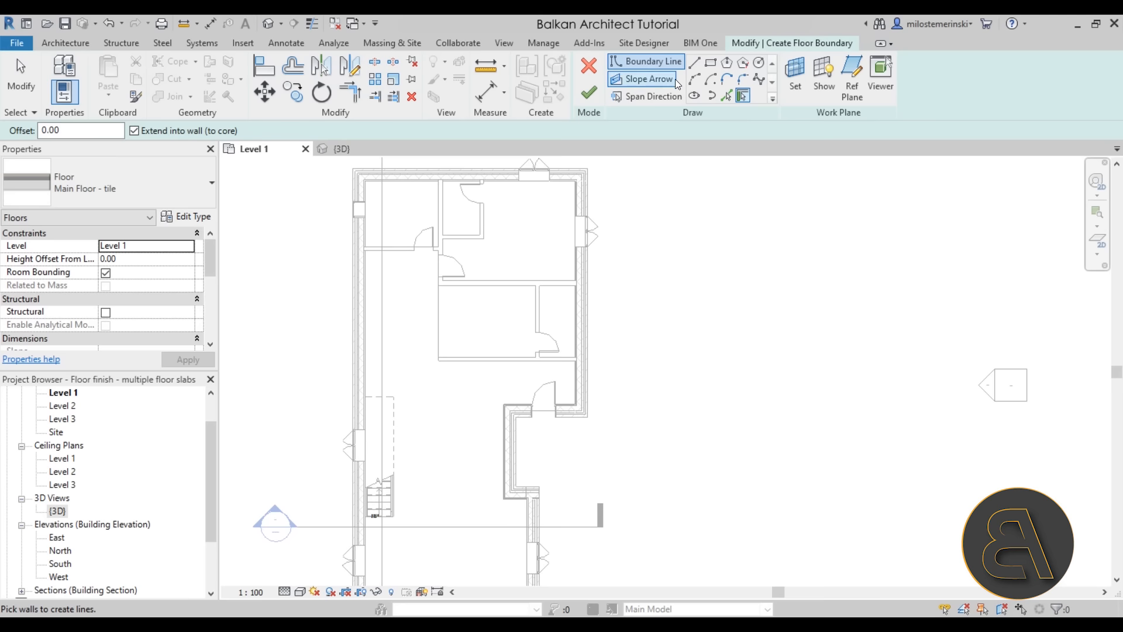
Draw rectangles around the upper-left room and two middle rooms, then finish the tile floor
click(711, 61)
scroll(358, 210, up, 5)
click(542, 294)
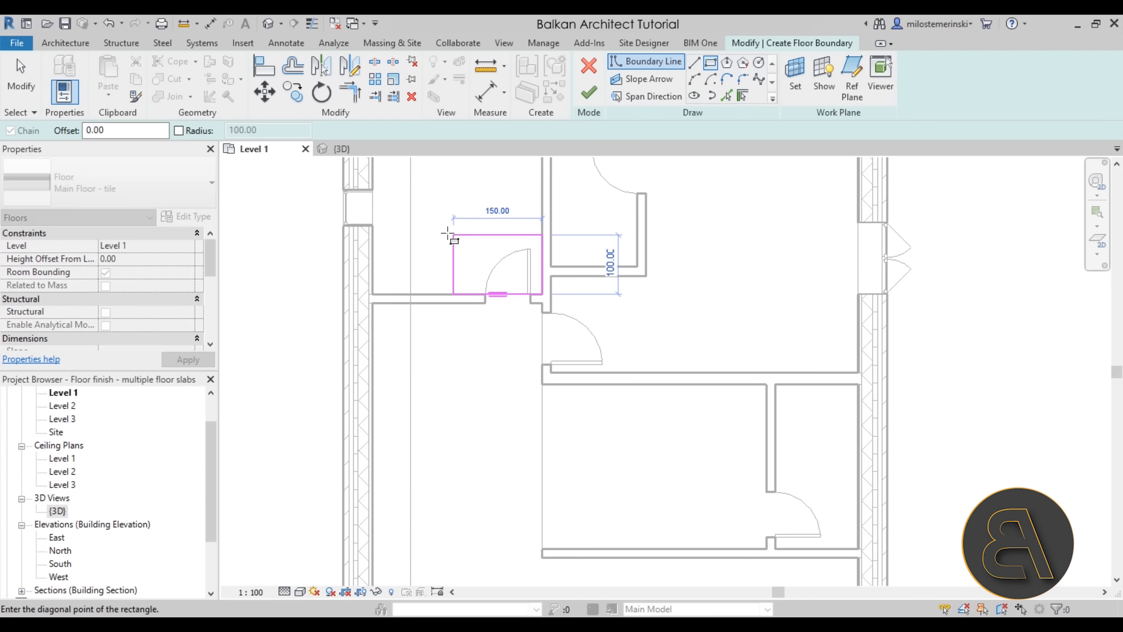
middle_drag(451, 233, 461, 363)
click(420, 311)
middle_drag(606, 567, 495, 370)
click(496, 370)
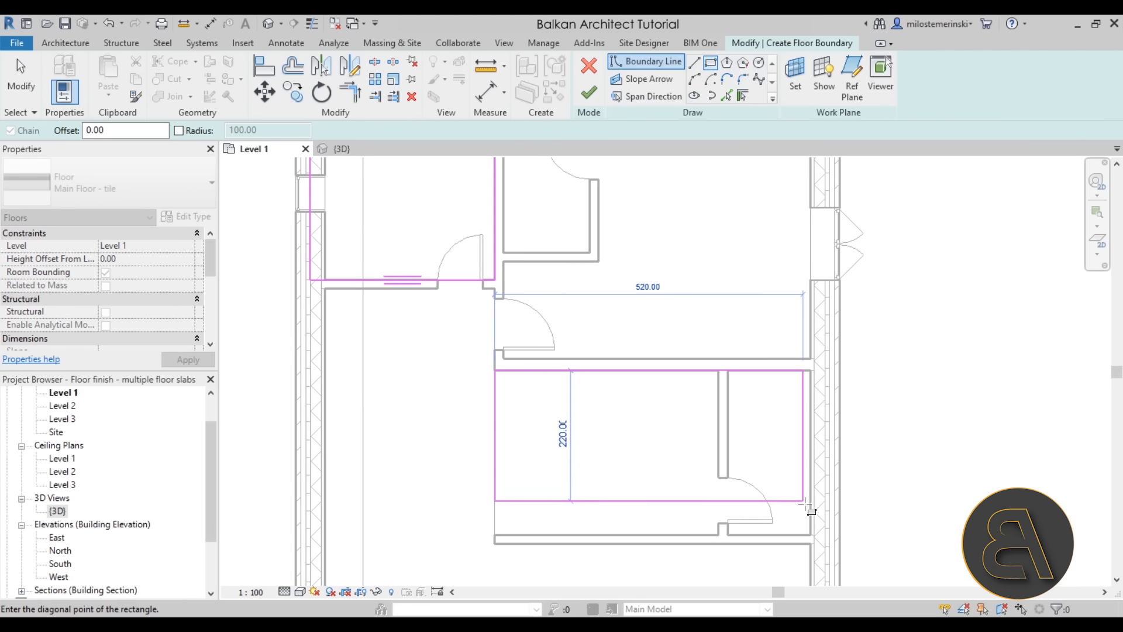
click(825, 533)
scroll(825, 533, down, 4)
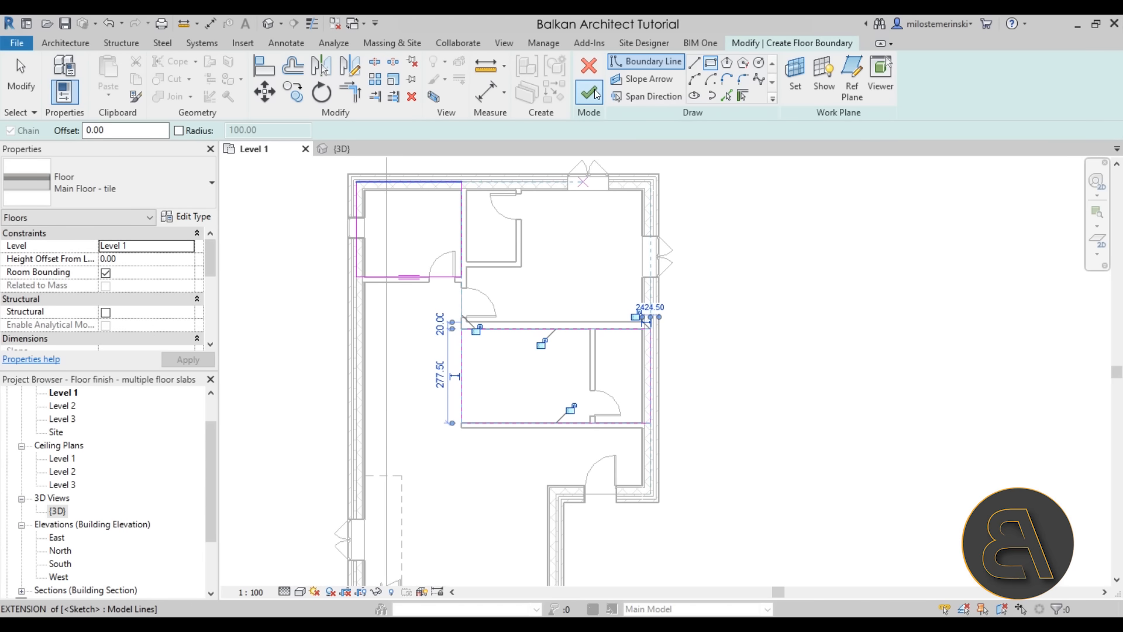
click(589, 92)
scroll(573, 311, up, 4)
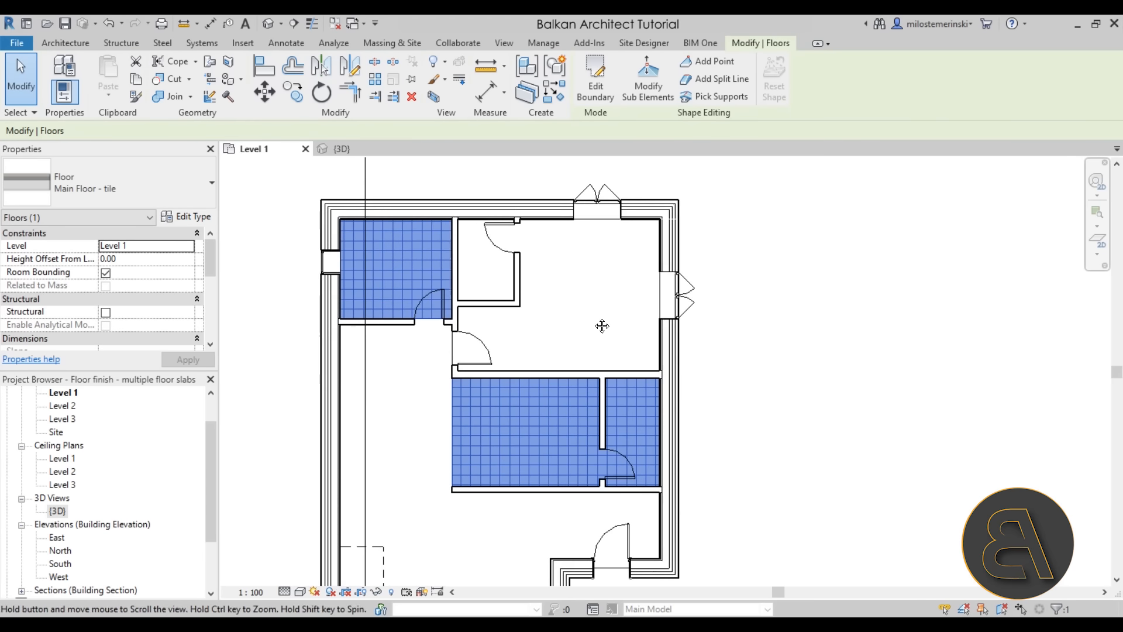
key(Escape)
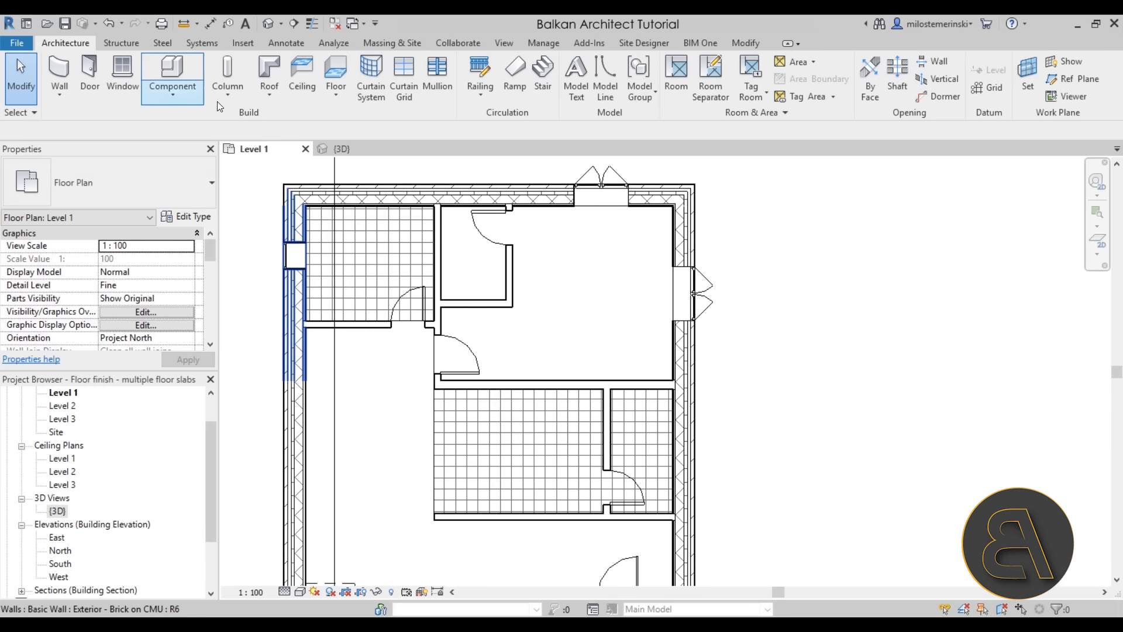
Start a new floor using the Main Floor - carpet type
click(329, 68)
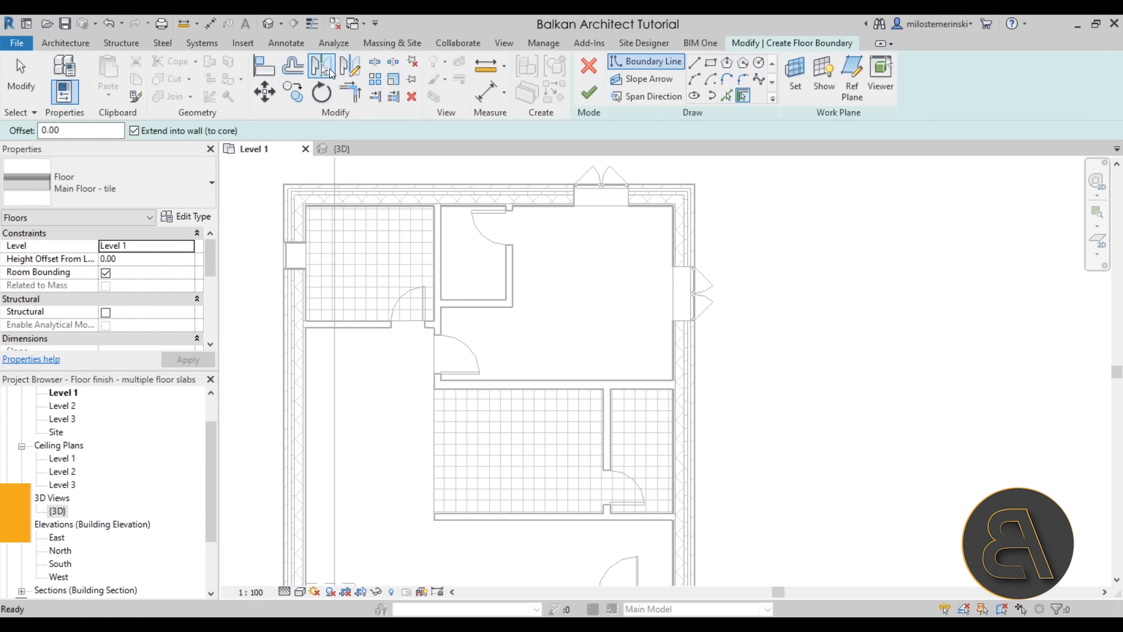
click(138, 182)
click(131, 307)
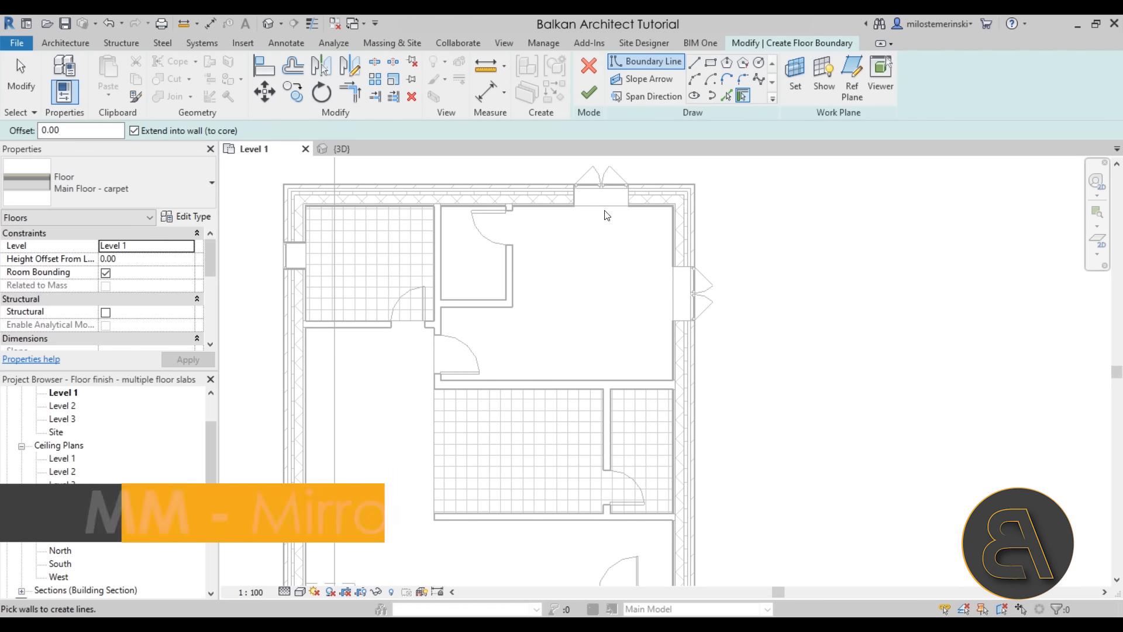
scroll(619, 194, up, 2)
click(697, 78)
Draw a rectangle over the large upper-right room and finish the carpet floor
click(711, 61)
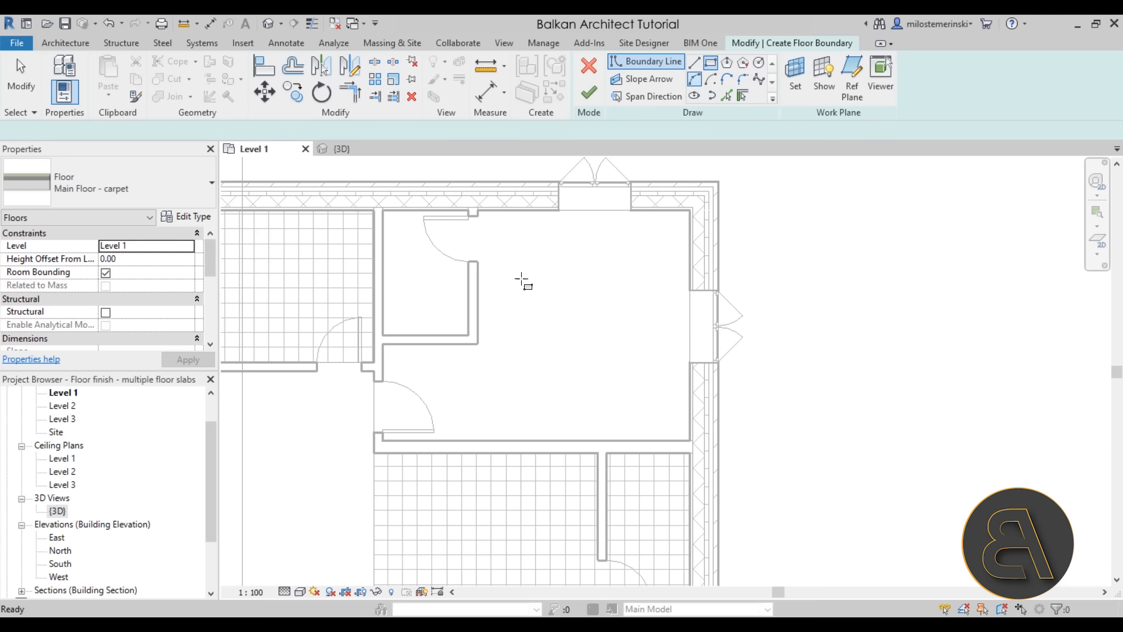
click(377, 449)
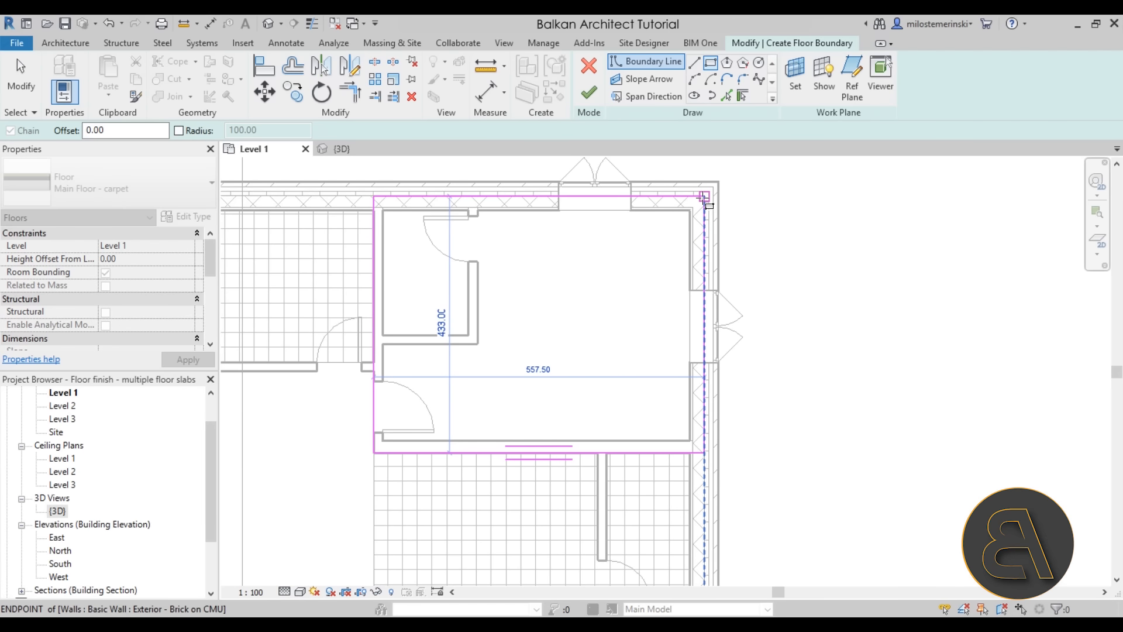
click(703, 198)
scroll(527, 293, down, 2)
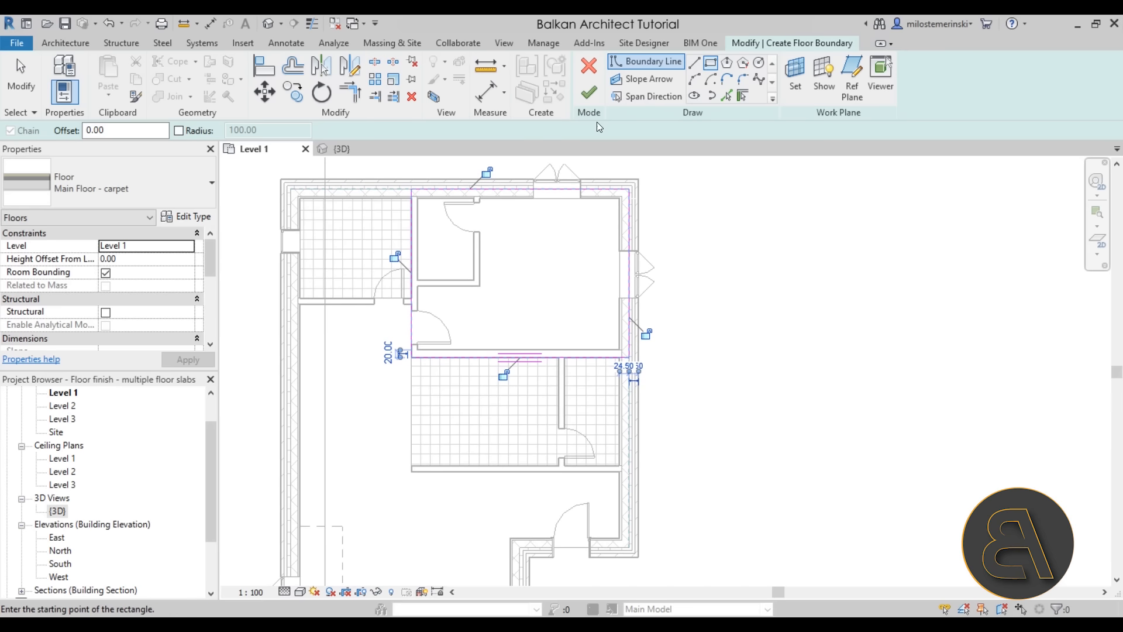
click(591, 90)
middle_drag(483, 553, 479, 508)
key(Escape)
scroll(487, 463, down, 1)
middle_drag(487, 463, 473, 399)
scroll(573, 512, up, 1)
middle_drag(574, 512, 555, 454)
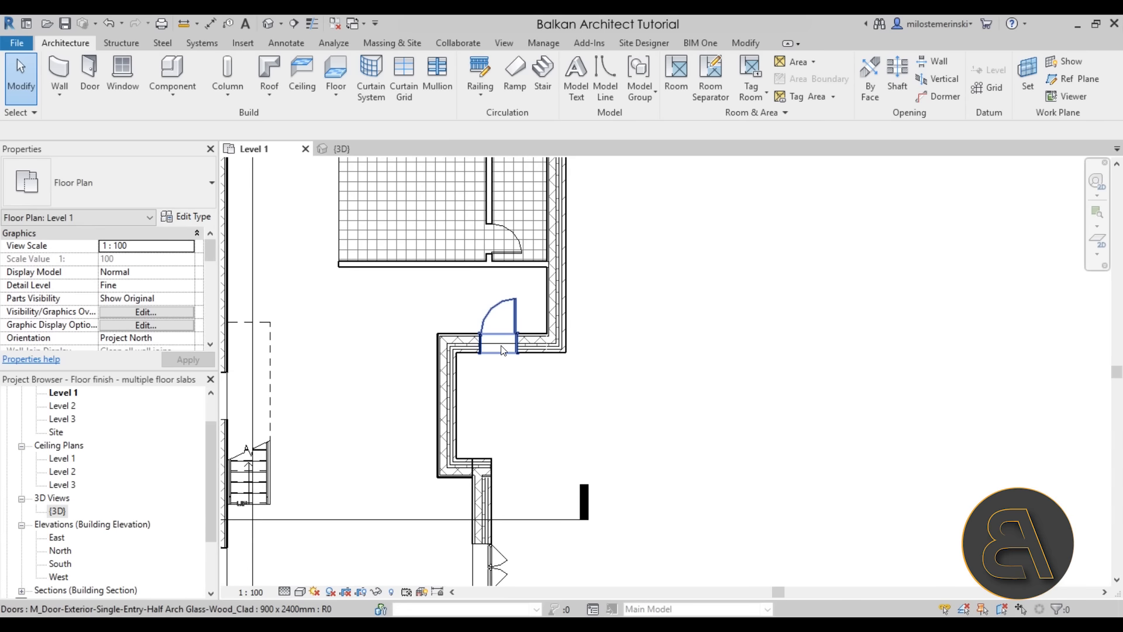
Create a 280 x 320 Main Floor - outside rectangle in the entrance area and dismiss the overlap warning
click(352, 71)
click(146, 185)
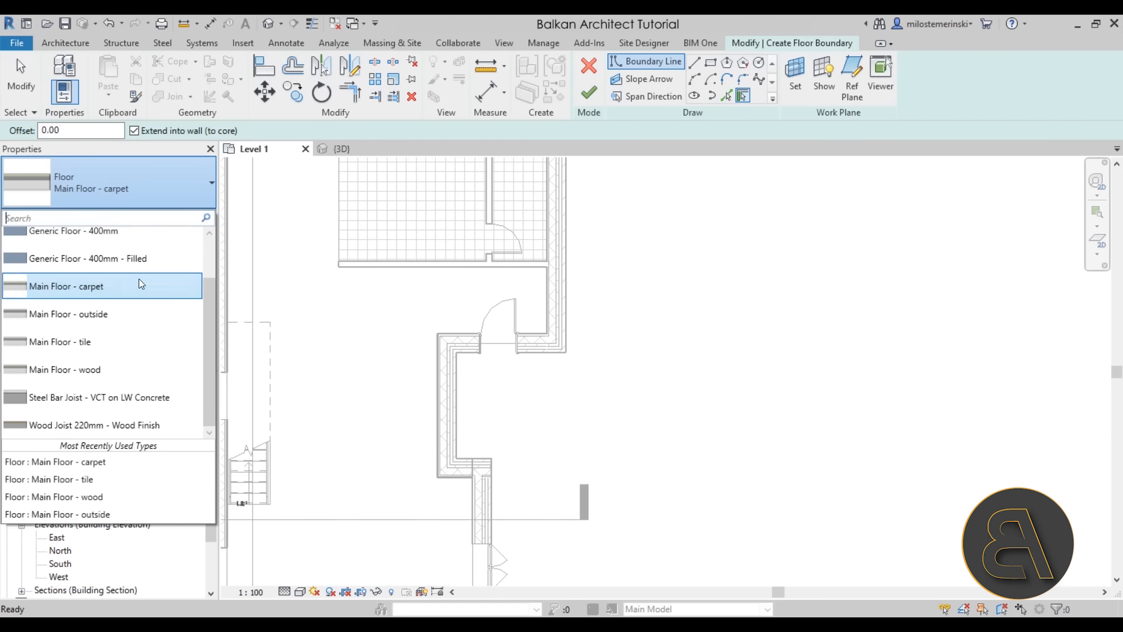
click(108, 314)
scroll(506, 396, up, 2)
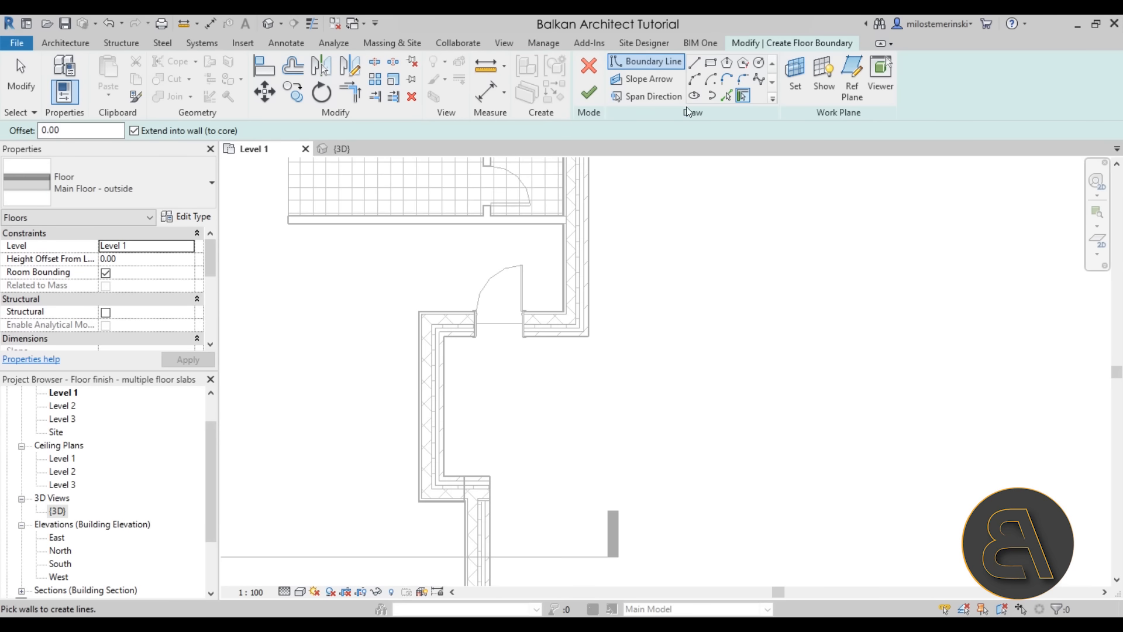
click(716, 69)
click(431, 327)
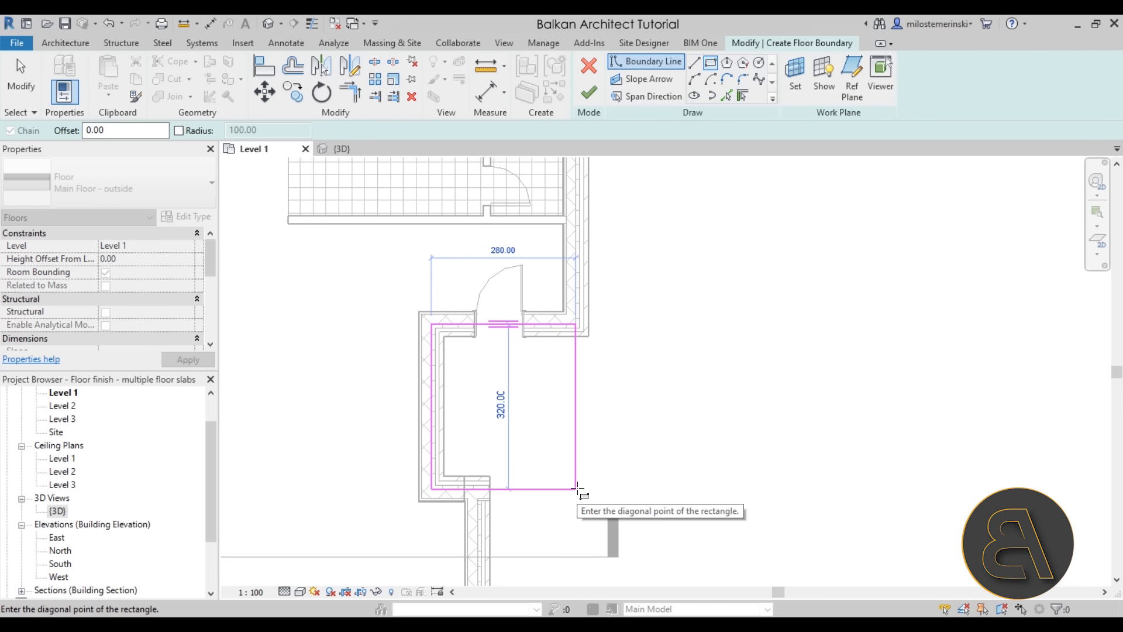
click(577, 489)
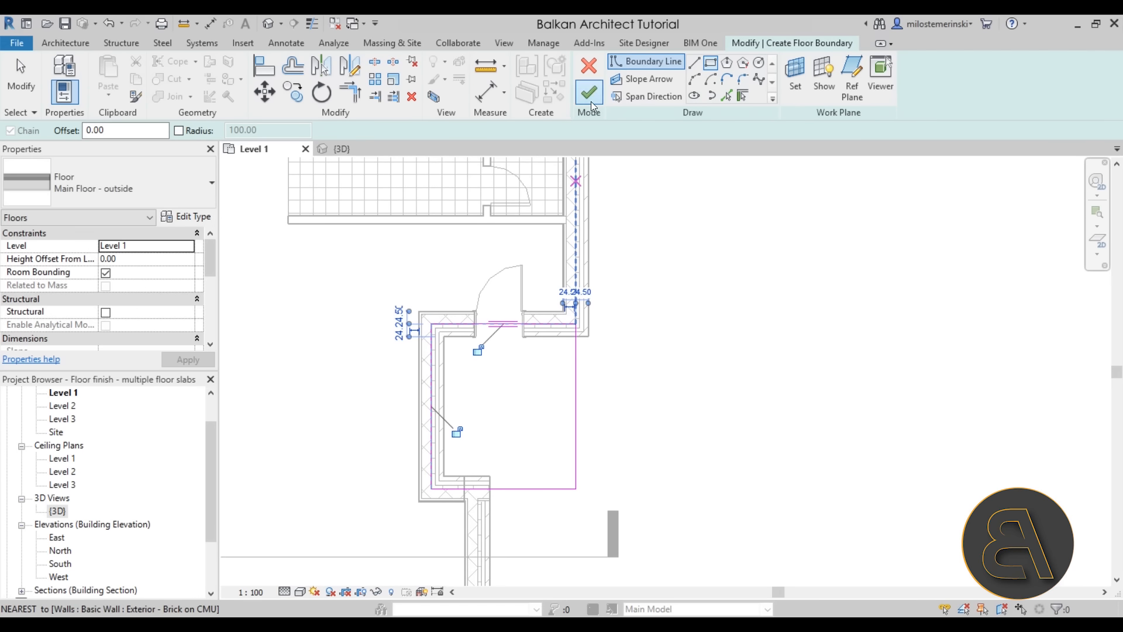
click(589, 93)
click(698, 394)
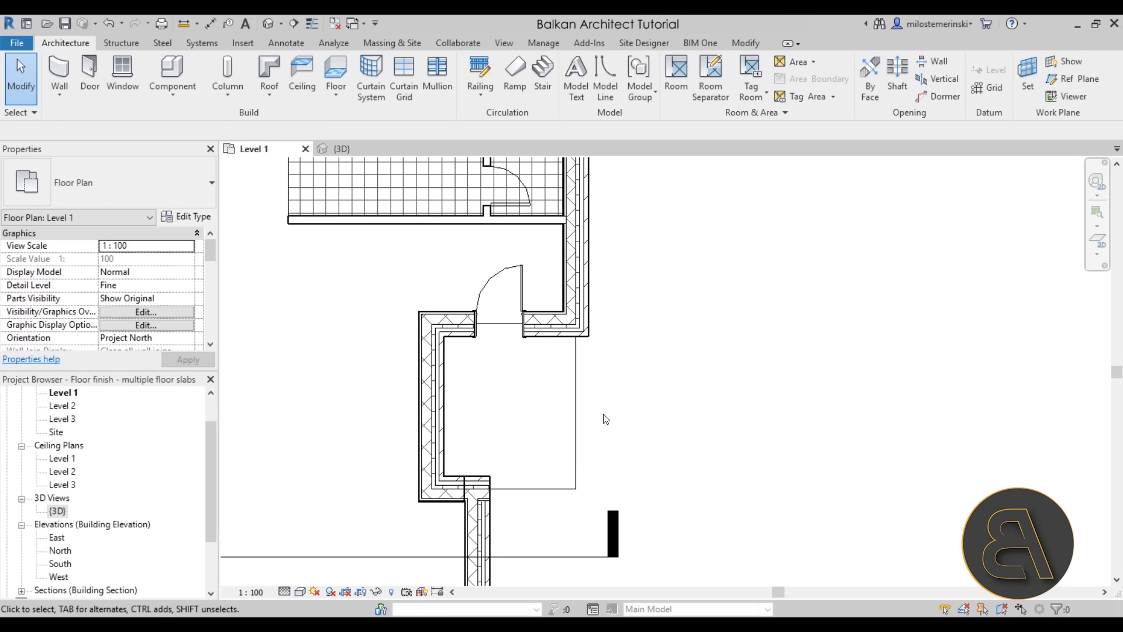
Select the new outside floor to check its extent at the entrance
click(576, 413)
scroll(515, 331, up, 3)
click(515, 374)
scroll(517, 377, down, 2)
middle_drag(524, 388, 537, 177)
scroll(430, 339, up, 2)
scroll(510, 423, down, 2)
middle_drag(518, 430, 512, 480)
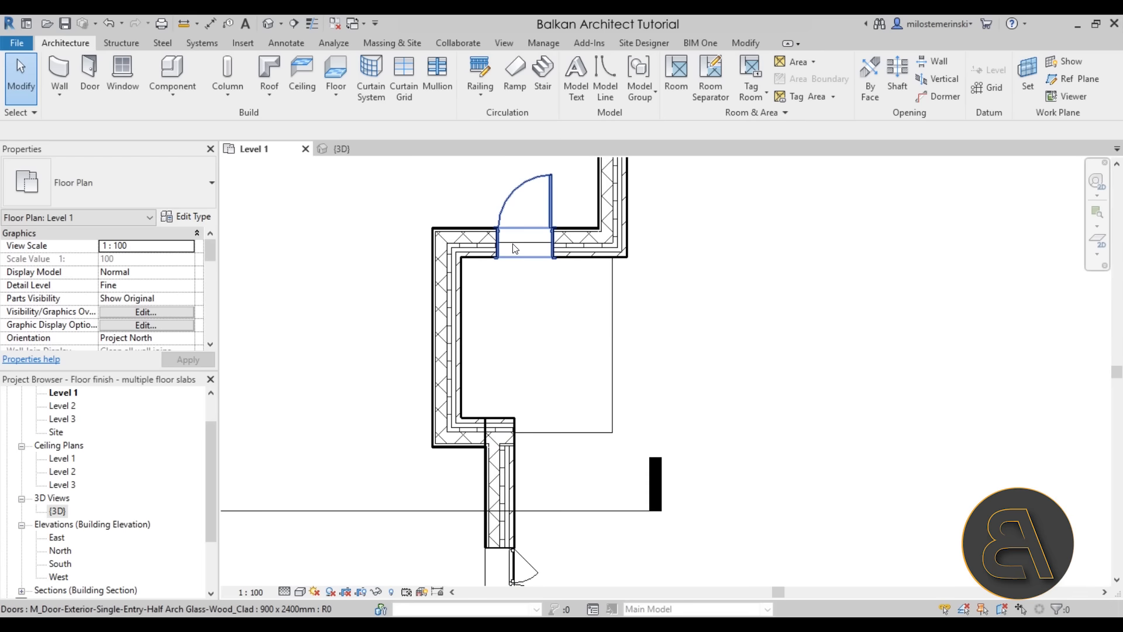
key(Tab)
key(Tab)
click(515, 248)
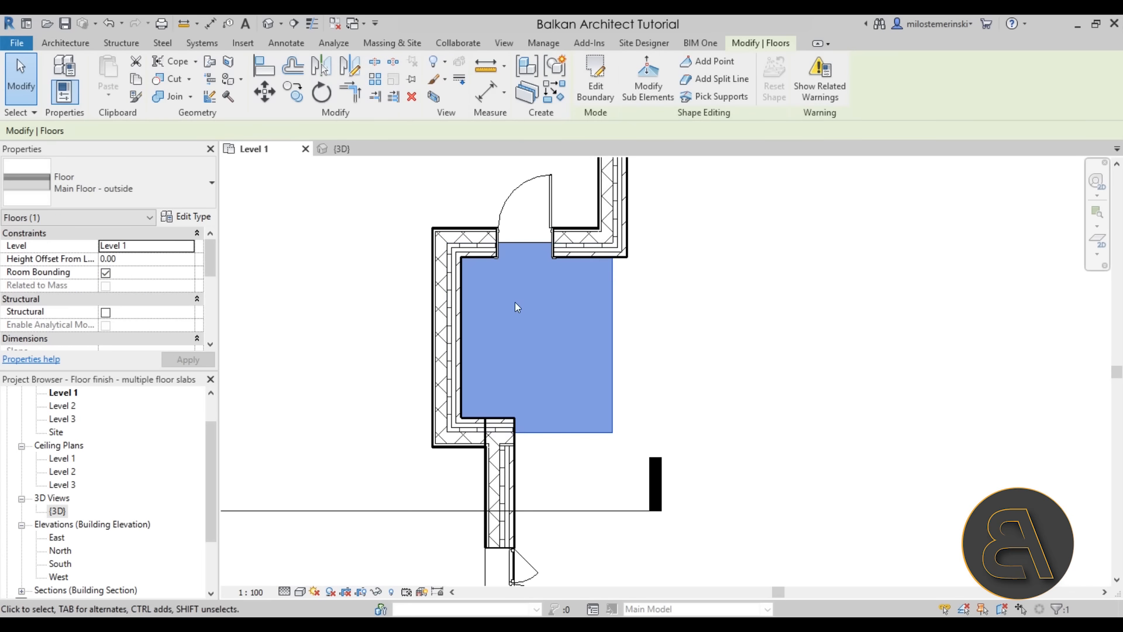
scroll(514, 248, up, 2)
In the 3D view, lower the section box to cut through the house at Level 1
click(711, 320)
scroll(713, 327, down, 5)
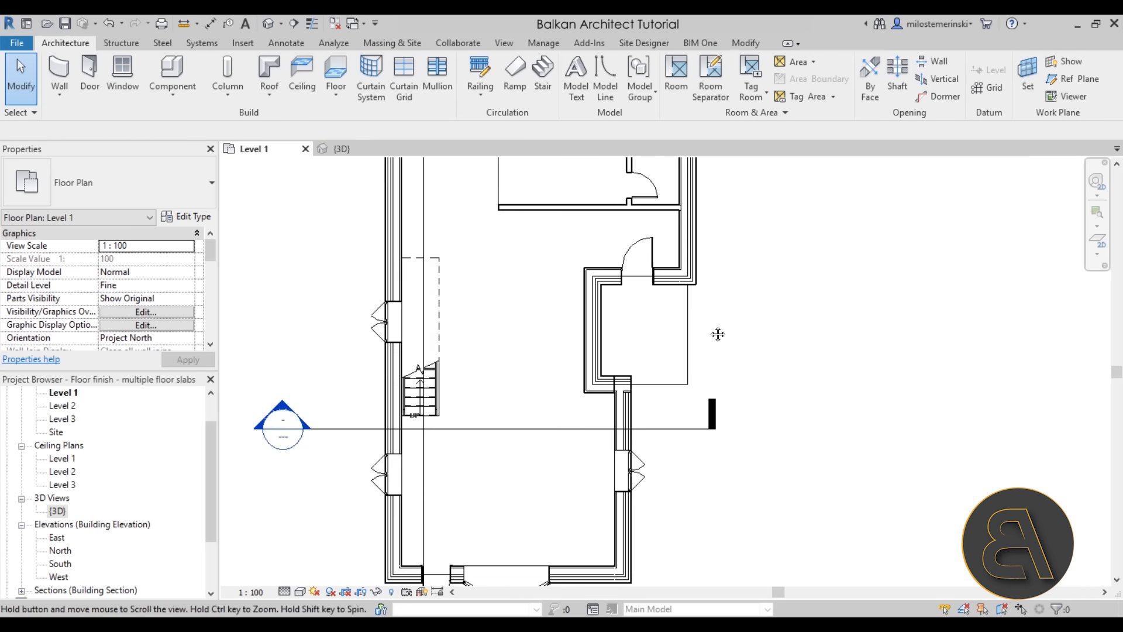
scroll(609, 410, up, 2)
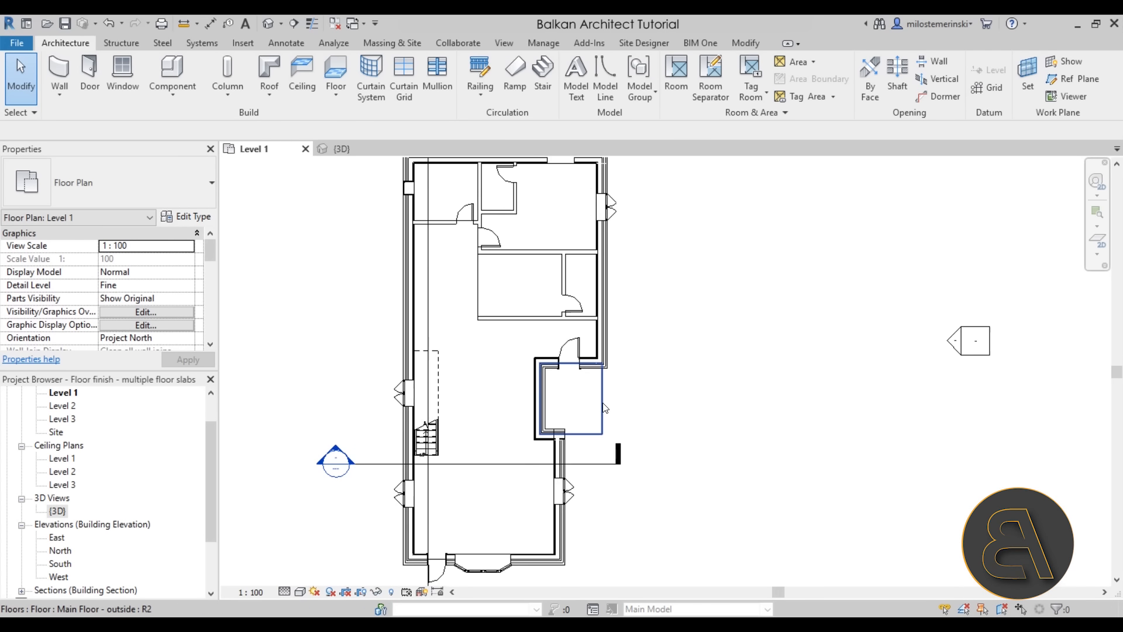
scroll(653, 409, down, 1)
middle_drag(658, 410, 637, 396)
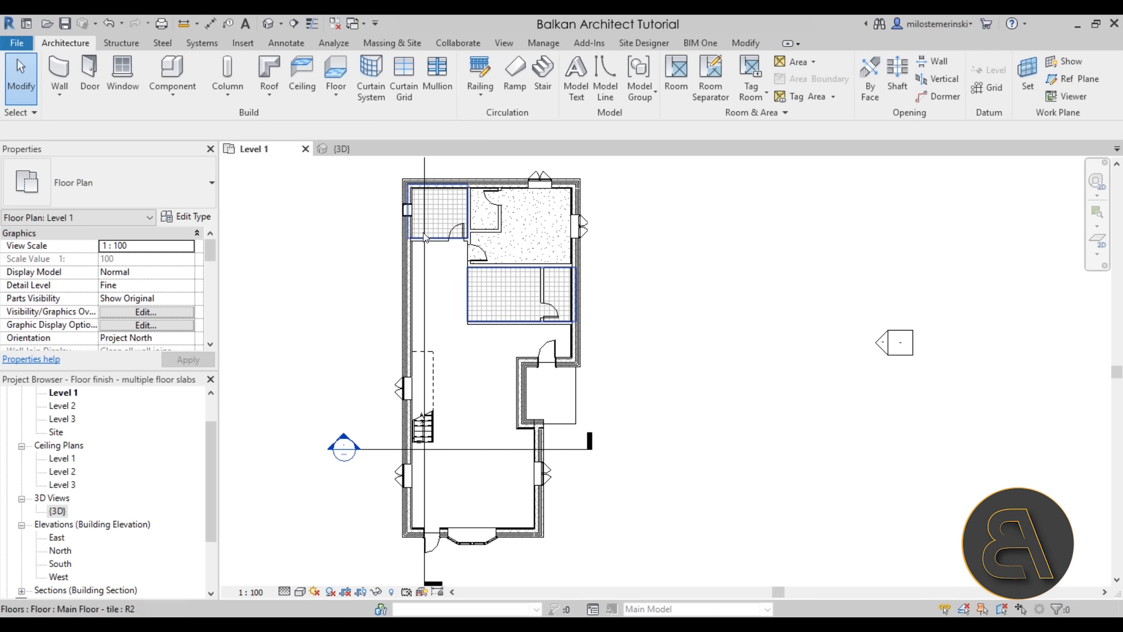
click(366, 152)
scroll(616, 328, down, 2)
shift+middle_drag(731, 393, 696, 385)
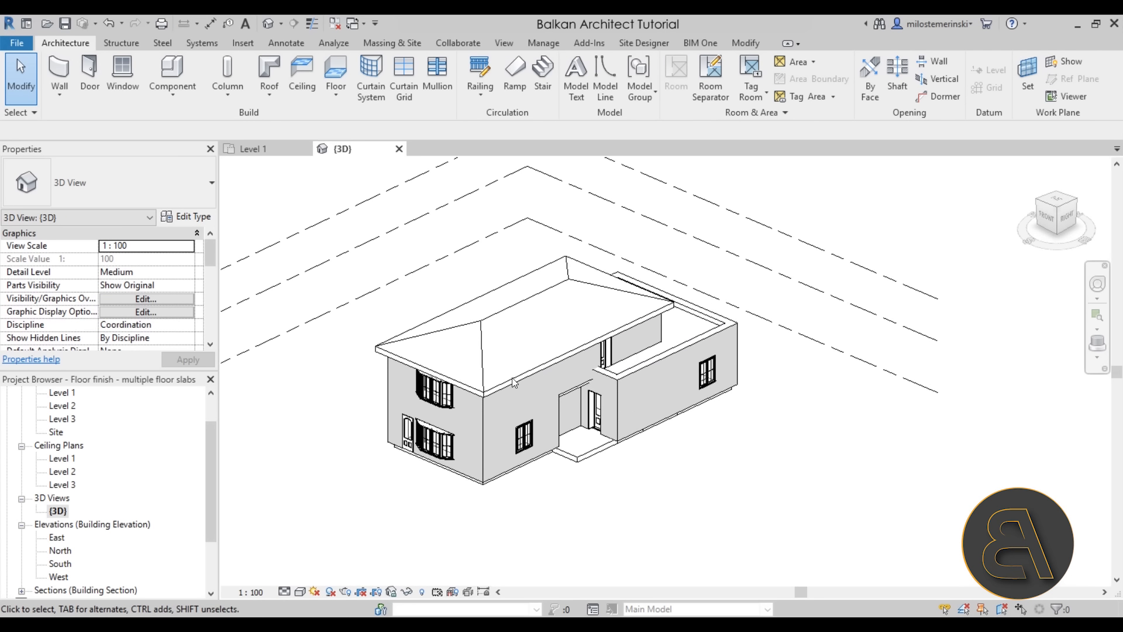
scroll(111, 275, down, 5)
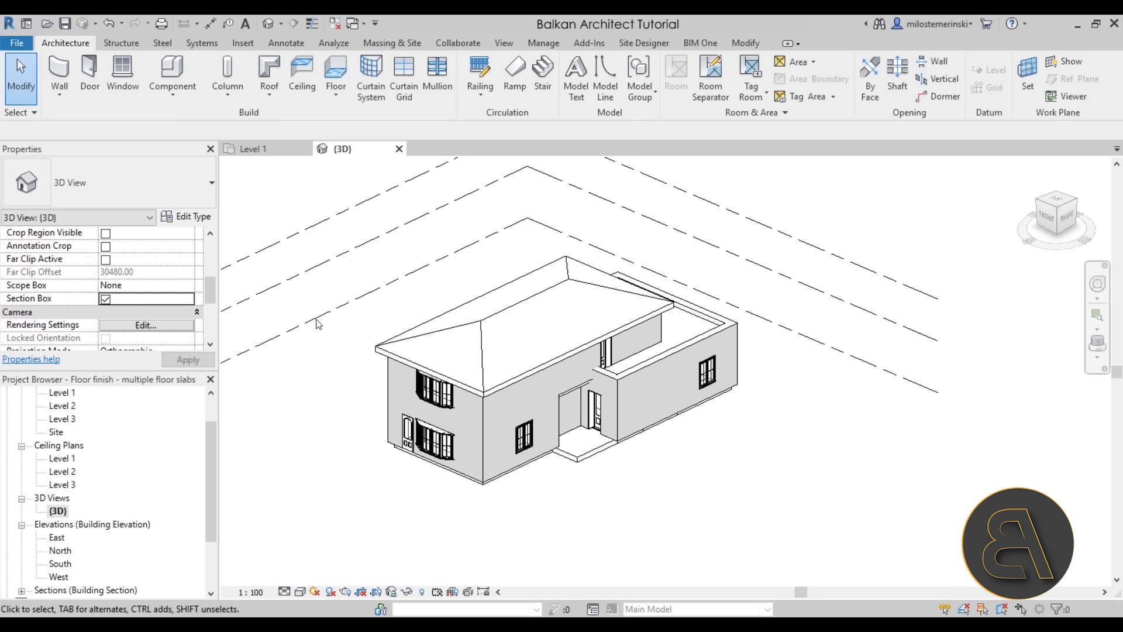
shift+middle_drag(695, 483, 659, 411)
click(649, 377)
drag(558, 270, 552, 366)
shift+middle_drag(553, 365, 512, 374)
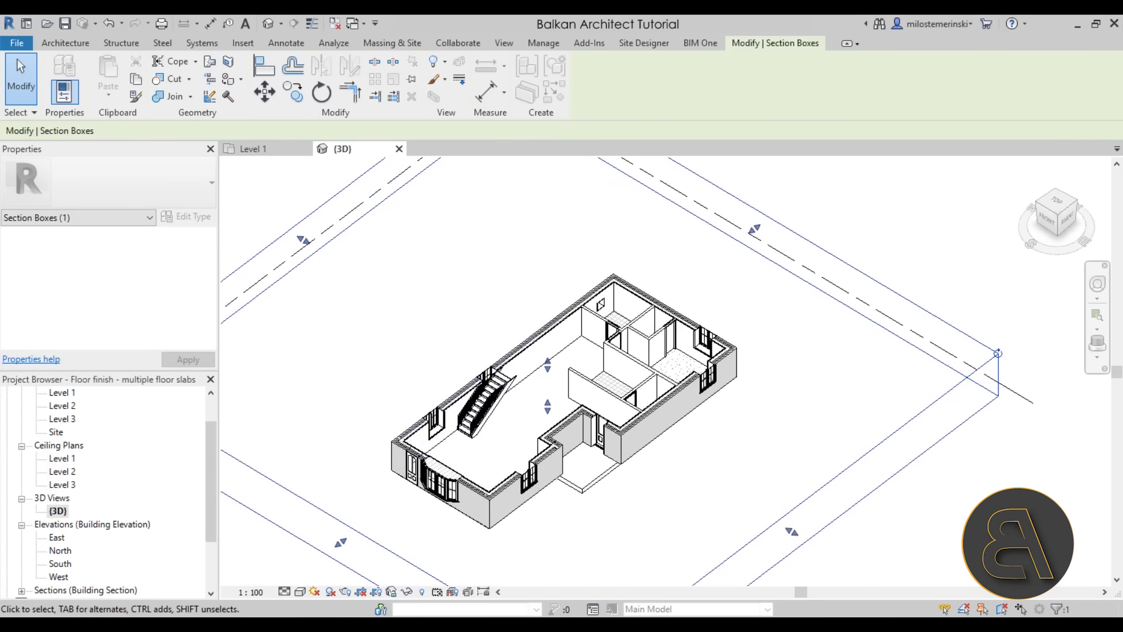
Set the 3D view's visual style to Realistic and inspect the floors
click(300, 592)
click(436, 556)
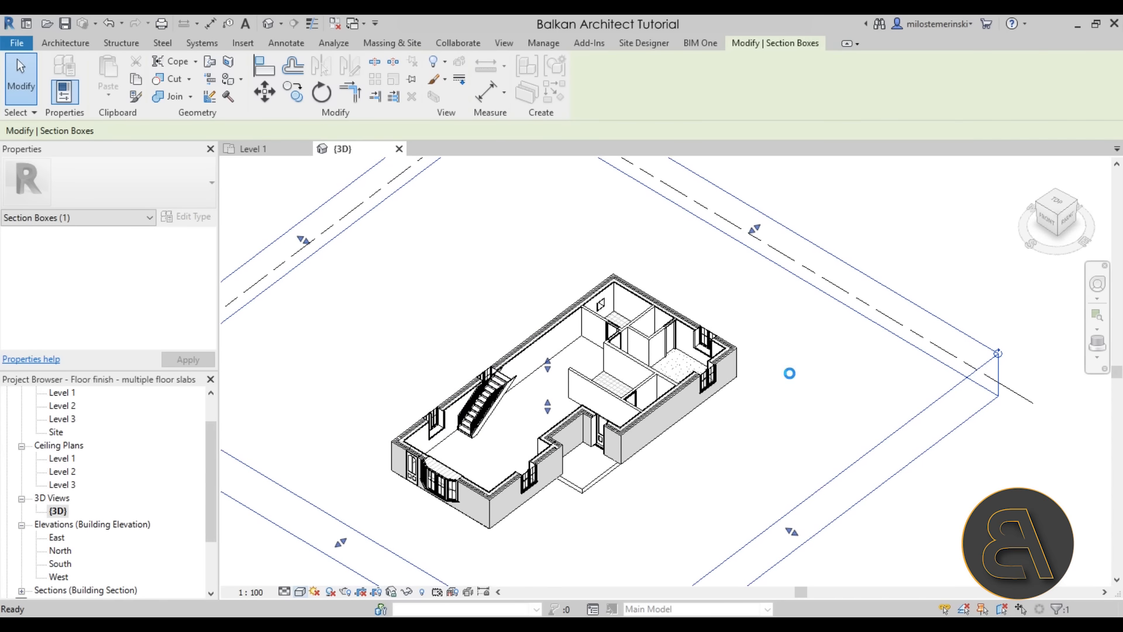
shift+middle_drag(789, 374, 725, 484)
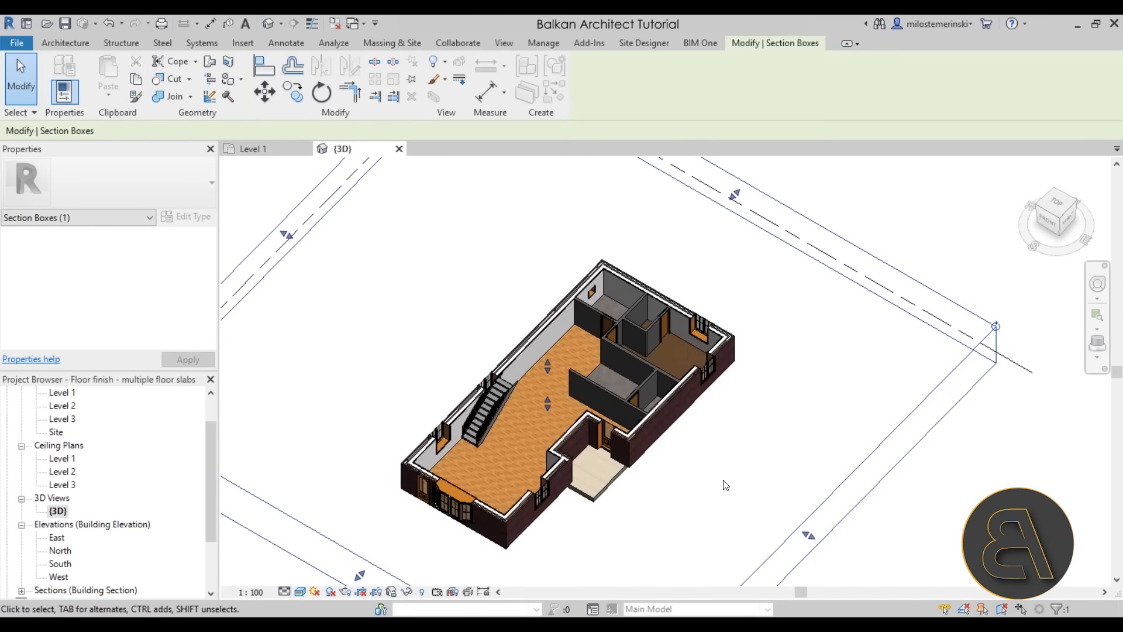
scroll(683, 445, up, 2)
scroll(754, 434, down, 1)
middle_drag(755, 442, 751, 425)
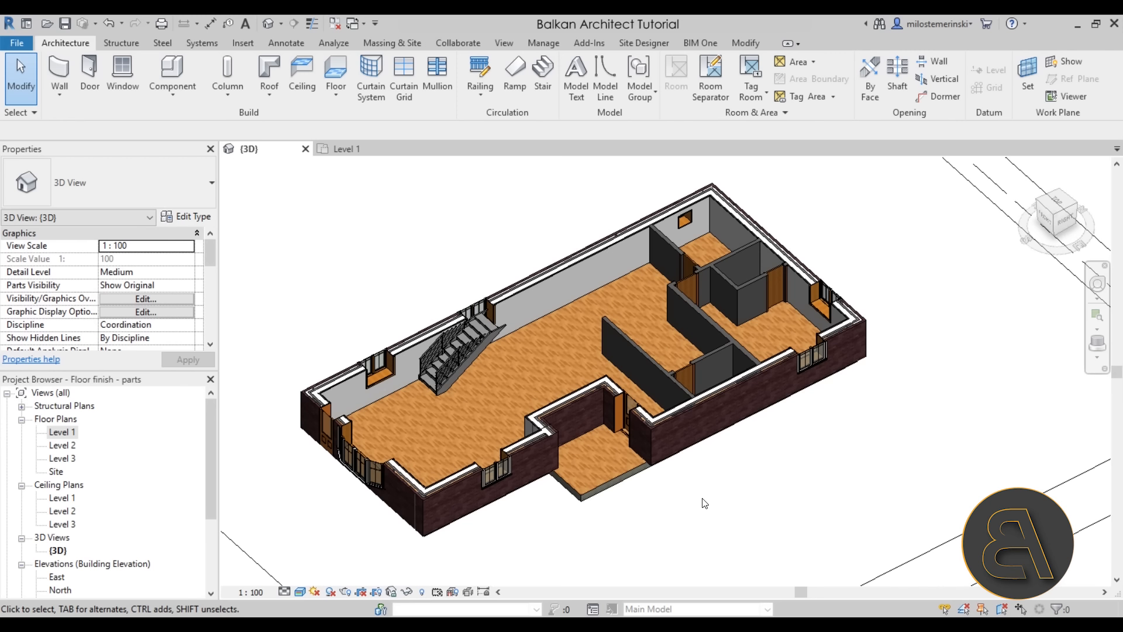
Orbit the Floor finish - parts 3D view and select the Main Floor - wood slab
mouse_move(630, 515)
shift+middle_down()
mouse_move(659, 454)
mouse_move(720, 454)
mouse_move(635, 526)
mouse_move(651, 534)
mouse_move(641, 509)
shift+middle_up()
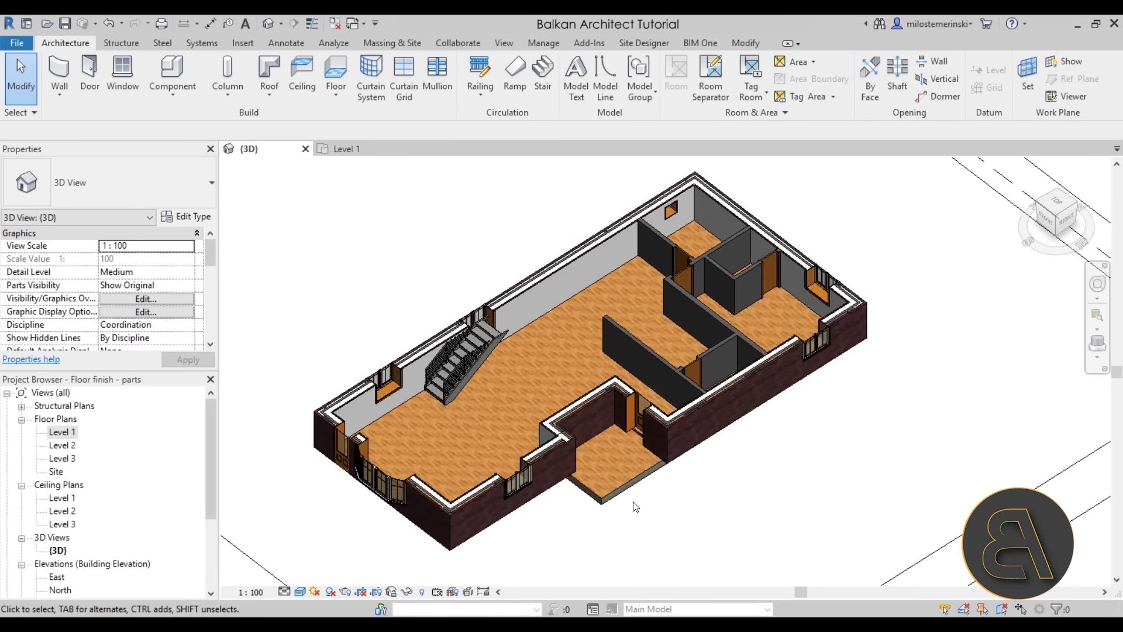
click(628, 493)
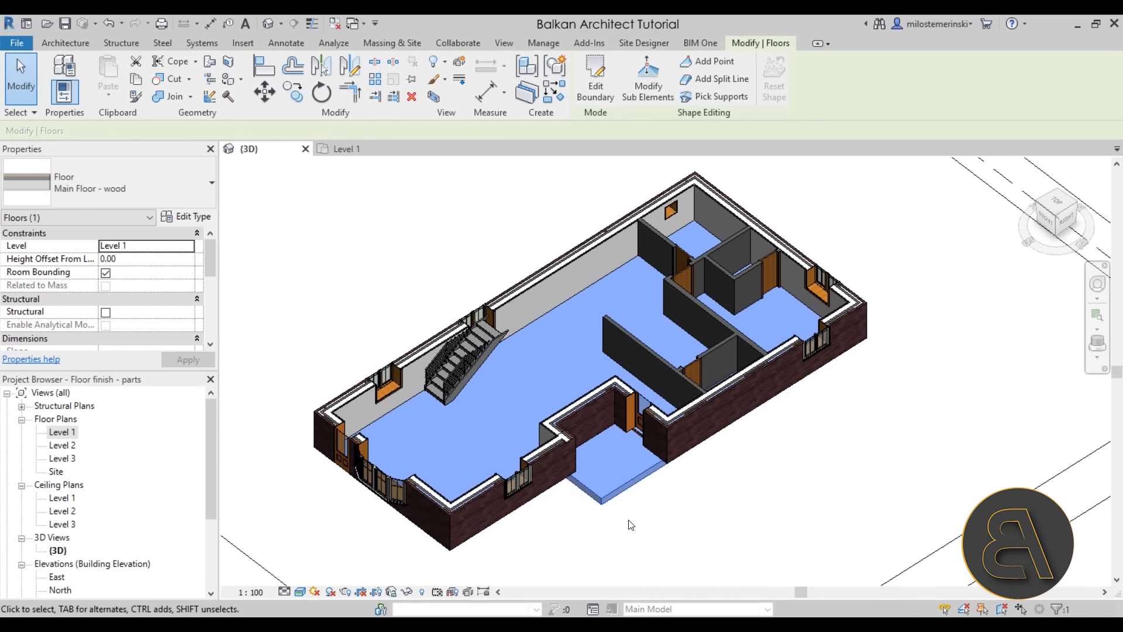
click(700, 496)
click(636, 486)
click(678, 496)
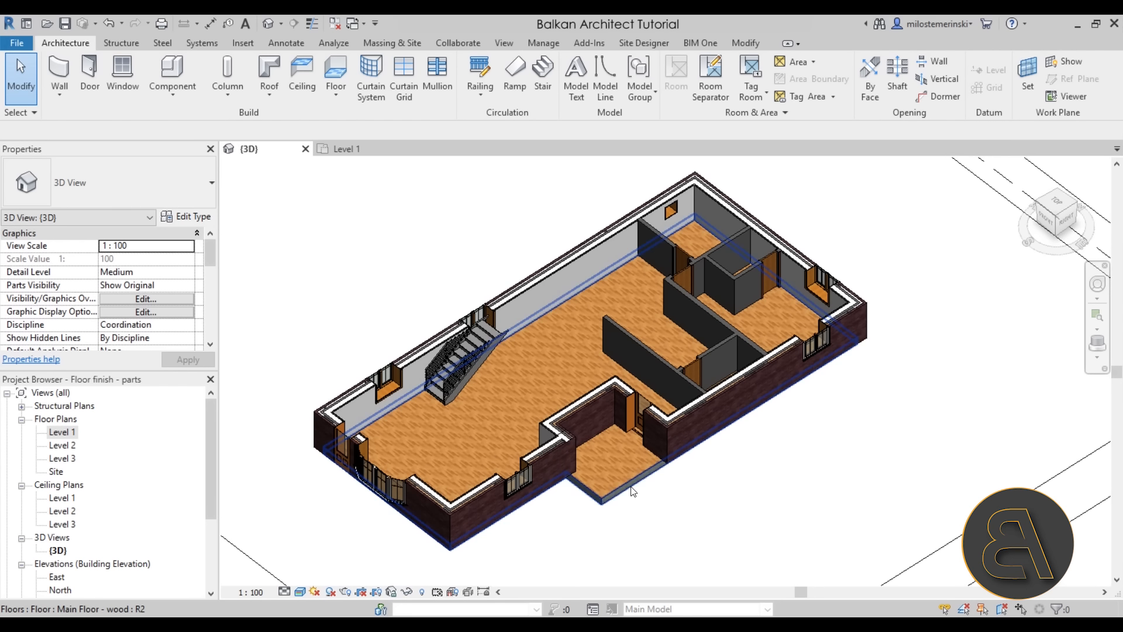
click(649, 475)
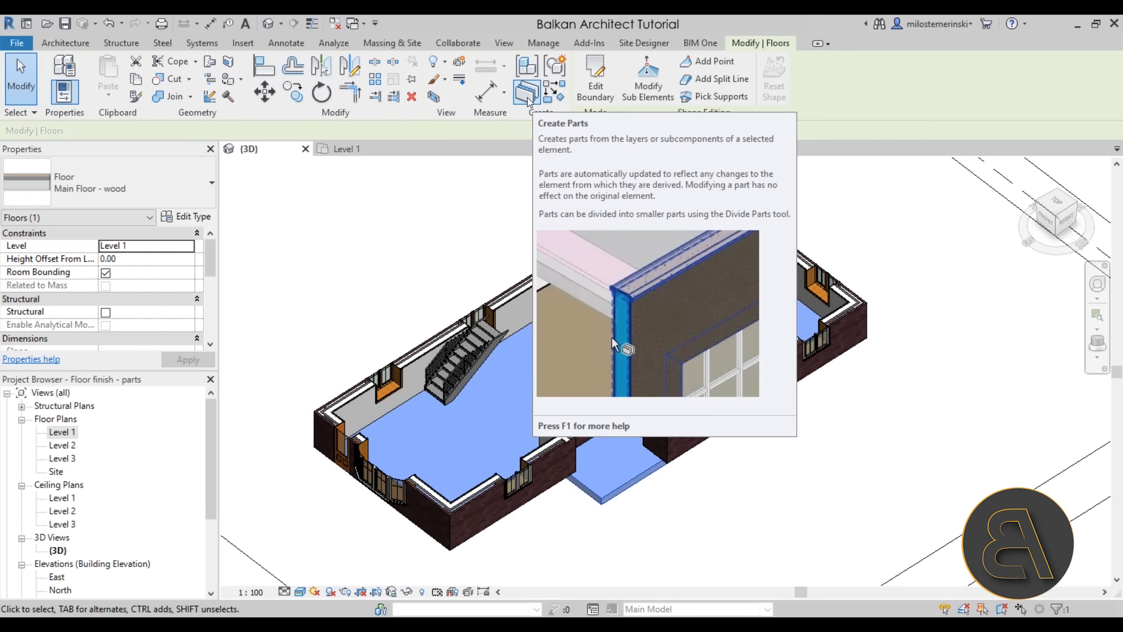
Convert the selected Level 1 wood floor into parts and inspect them in 3D
click(527, 94)
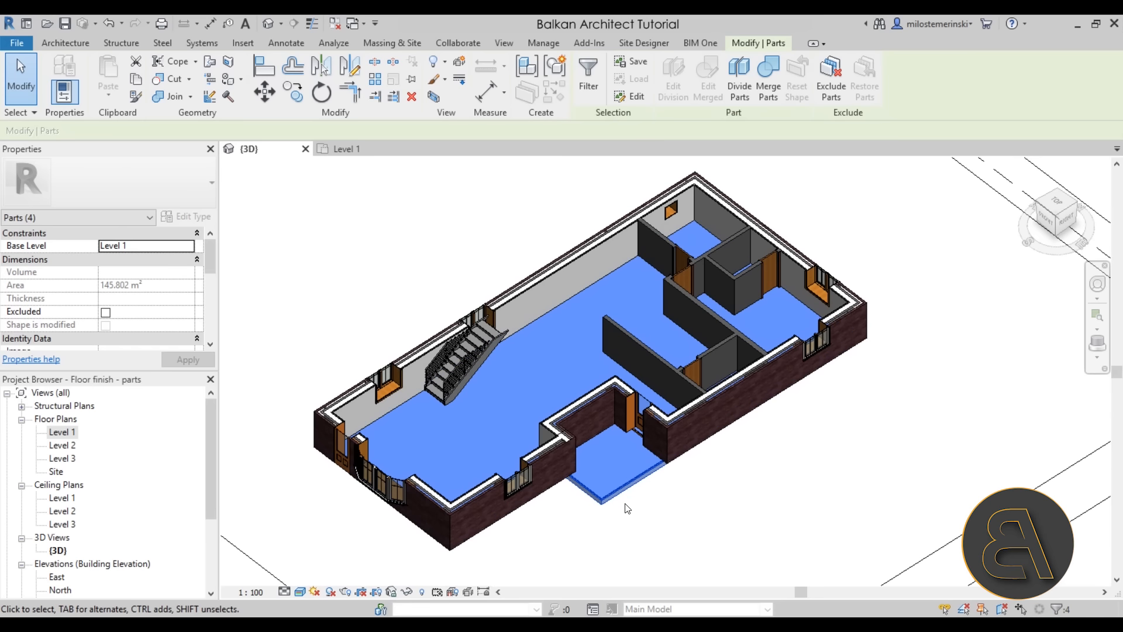
shift+middle_drag(626, 513, 673, 343)
scroll(622, 454, up, 10)
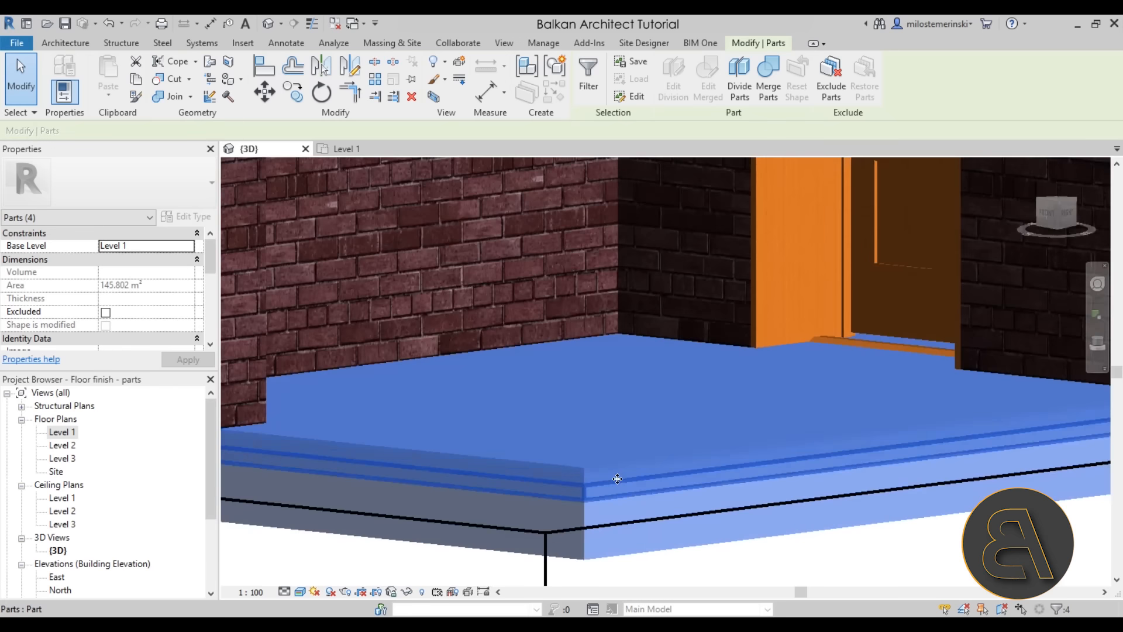
click(735, 580)
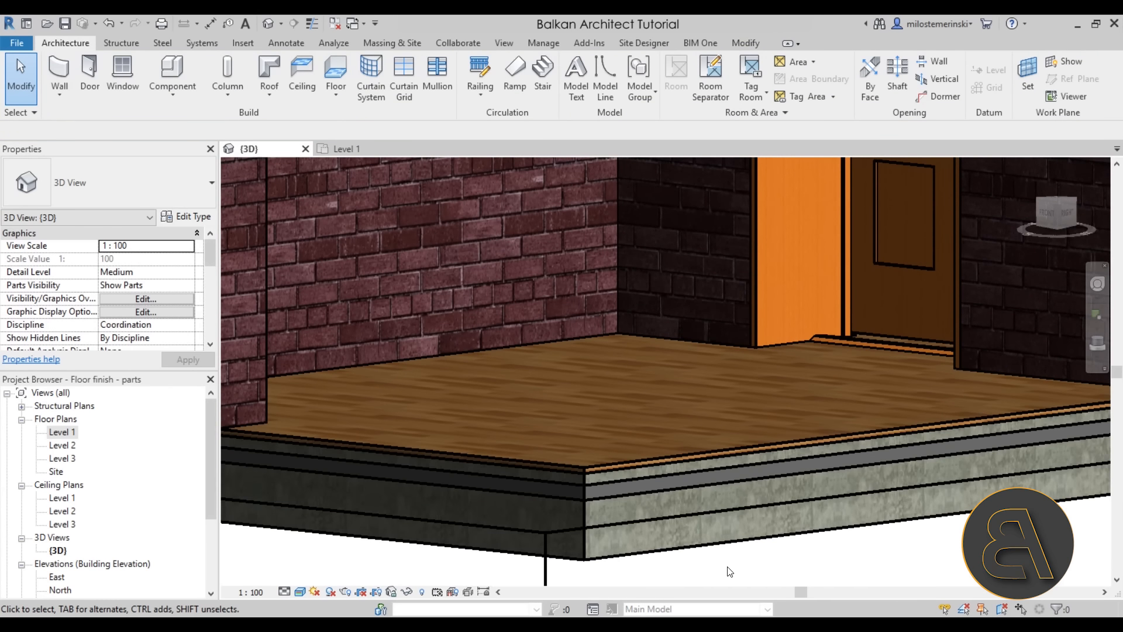
Select the 2.00-thick wood floor part and start Divide Parts on it
click(594, 467)
shift+middle_drag(594, 468, 709, 442)
scroll(709, 442, down, 10)
scroll(627, 445, up, 3)
shift+middle_drag(627, 446, 619, 464)
middle_drag(619, 464, 601, 434)
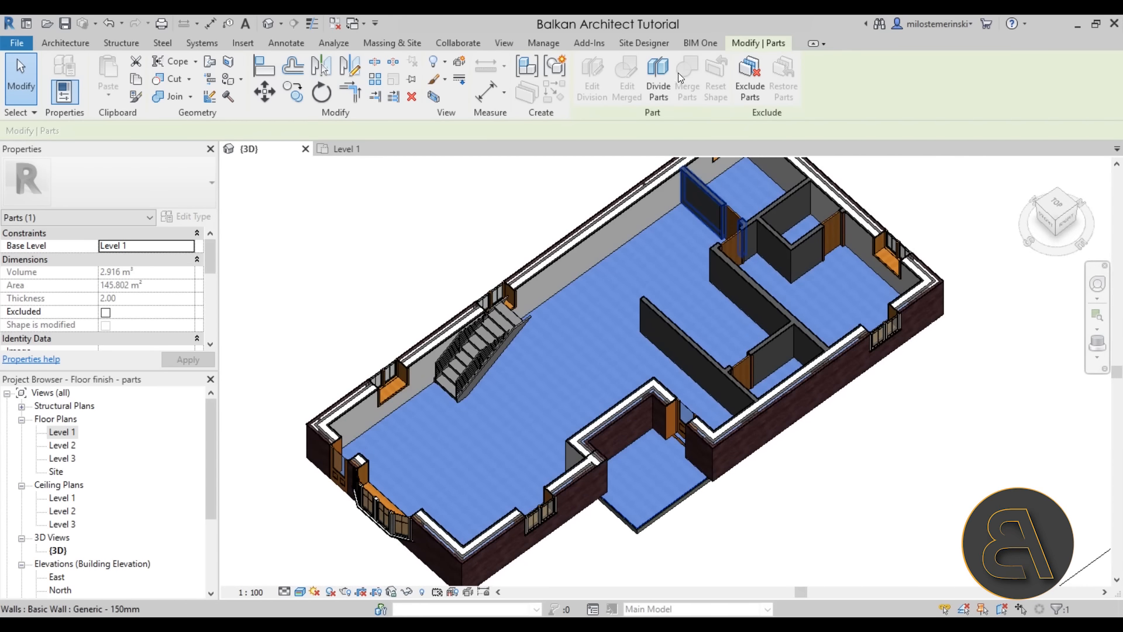
click(656, 89)
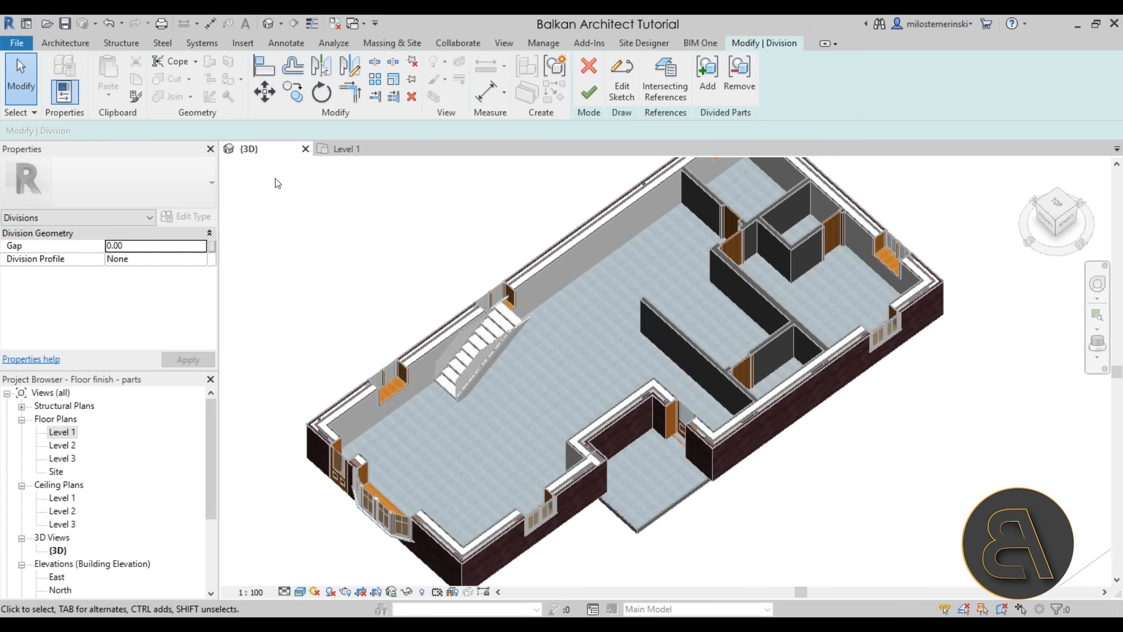
On the Level 1 plan, start the division sketch with the upper-left corner in view
click(347, 151)
scroll(555, 257, up, 3)
middle_drag(551, 247, 531, 279)
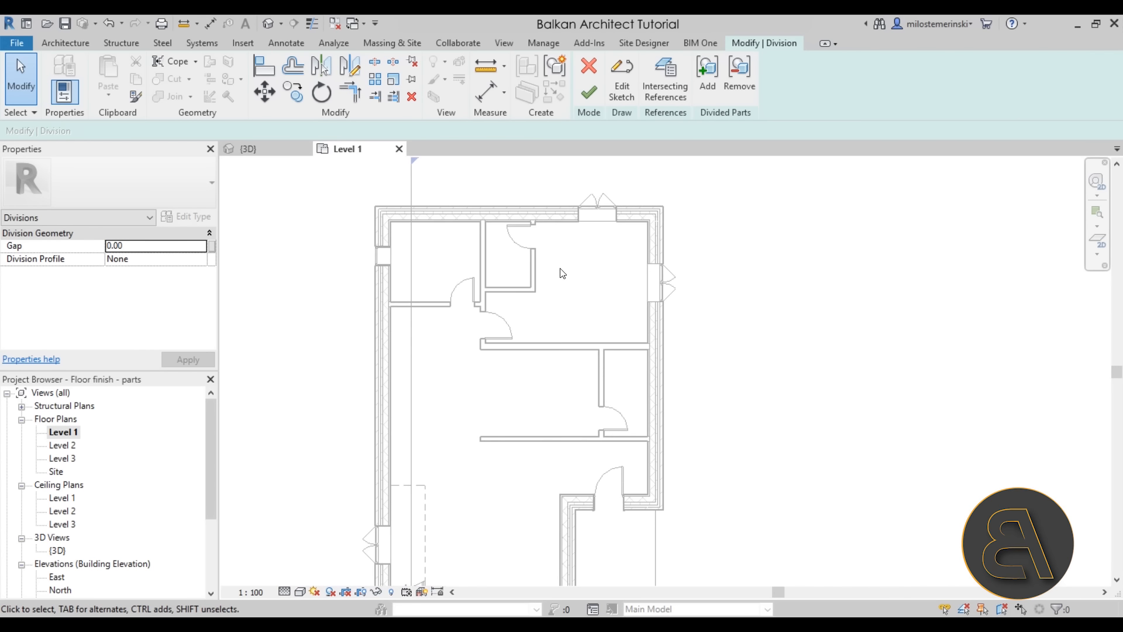
click(622, 94)
scroll(434, 476, up, 5)
middle_drag(460, 297, 466, 497)
middle_drag(451, 287, 456, 580)
middle_drag(395, 253, 399, 355)
scroll(341, 271, up, 5)
scroll(268, 204, down, 6)
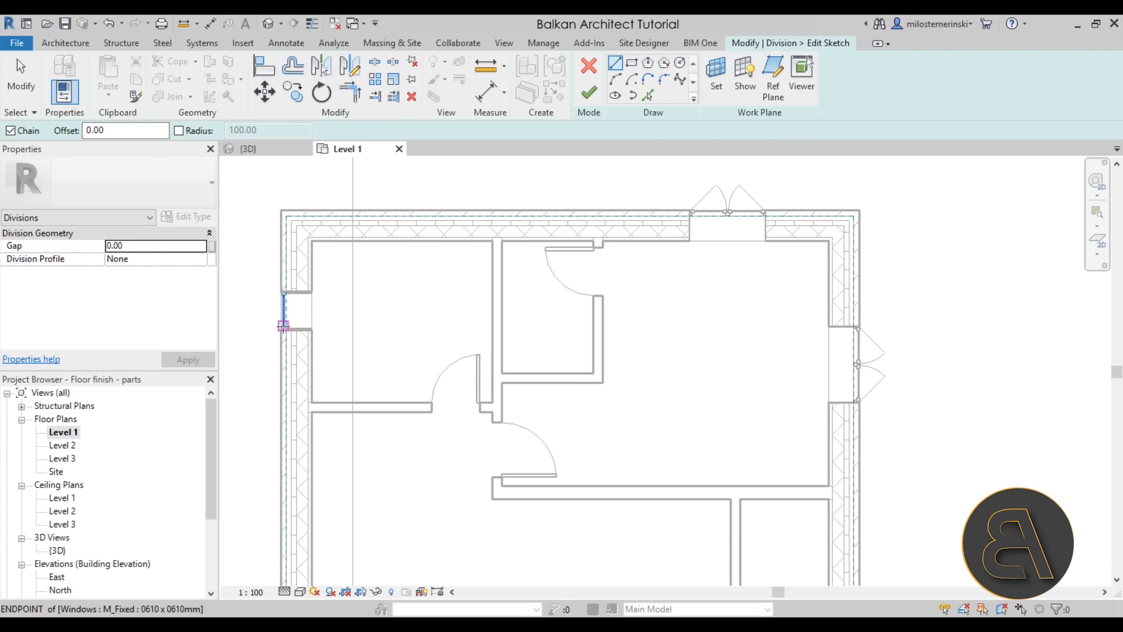
Sketch a division line from the left wall to the doorway and up past the top wall
click(261, 412)
click(499, 412)
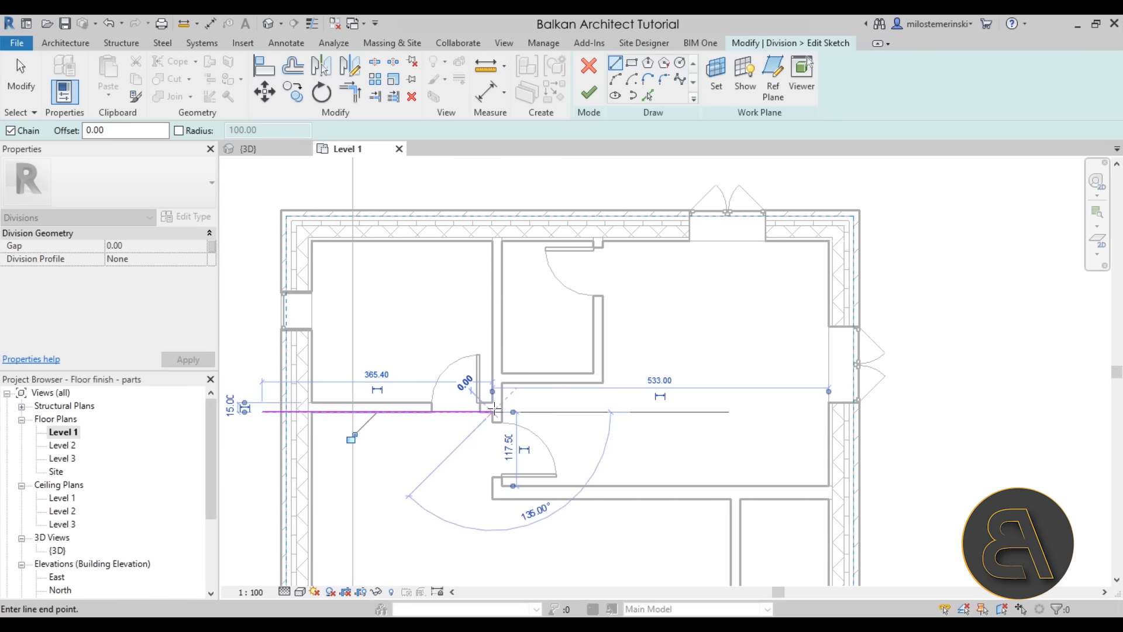
click(499, 193)
scroll(542, 314, down, 3)
middle_drag(542, 306, 422, 199)
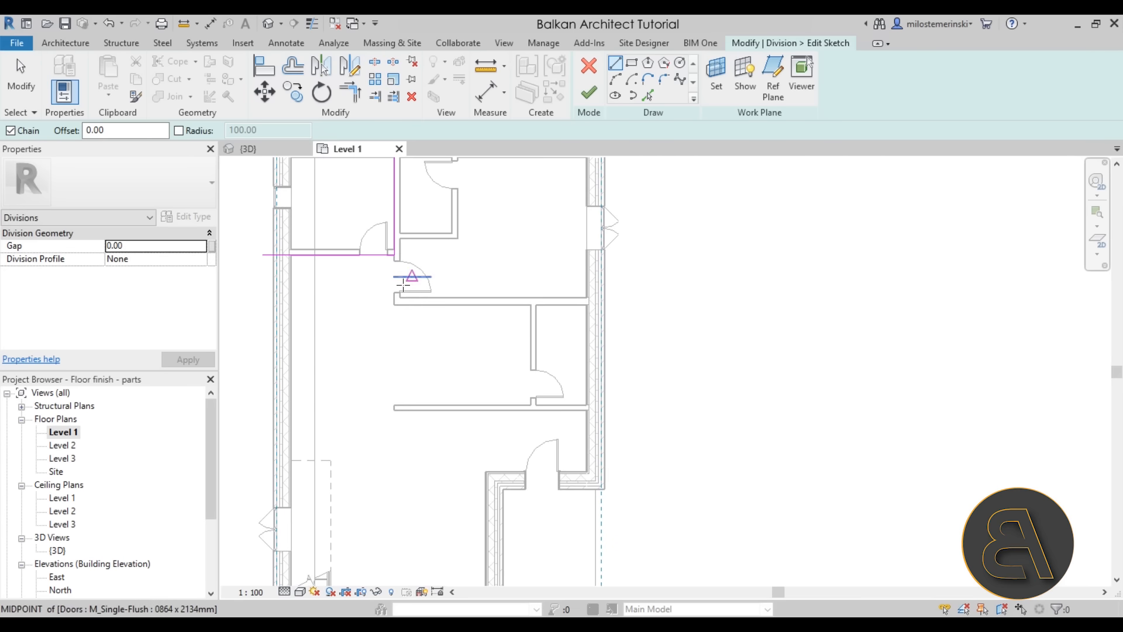
Outline the central room with the 710 horizontal line, a vertical side line and a lower line
click(394, 304)
click(651, 304)
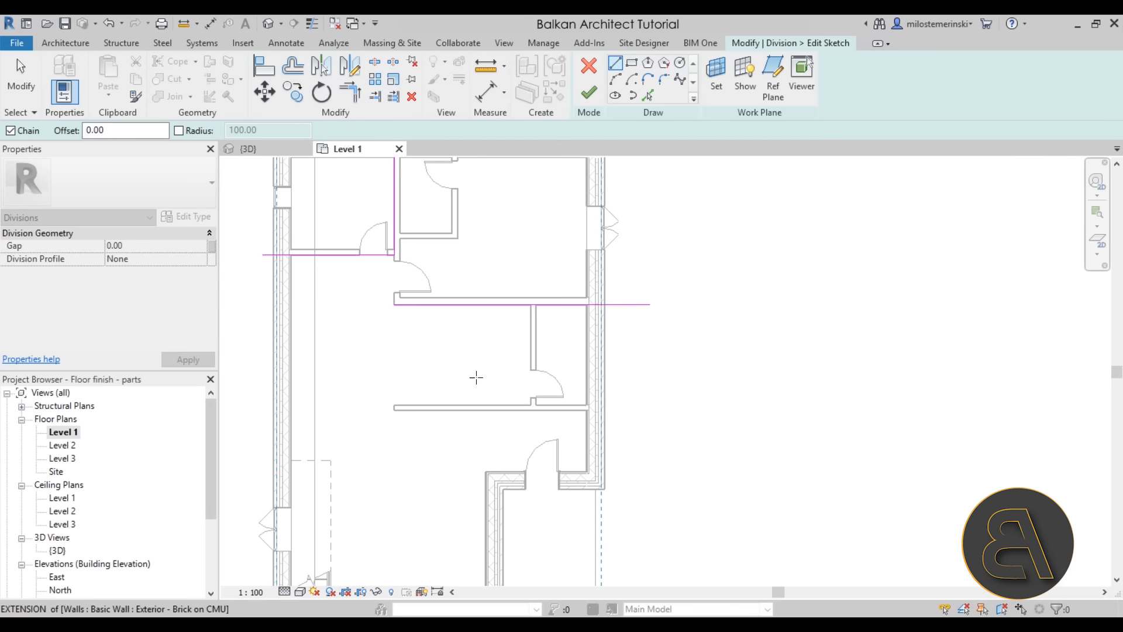
key(Escape)
click(394, 304)
click(395, 405)
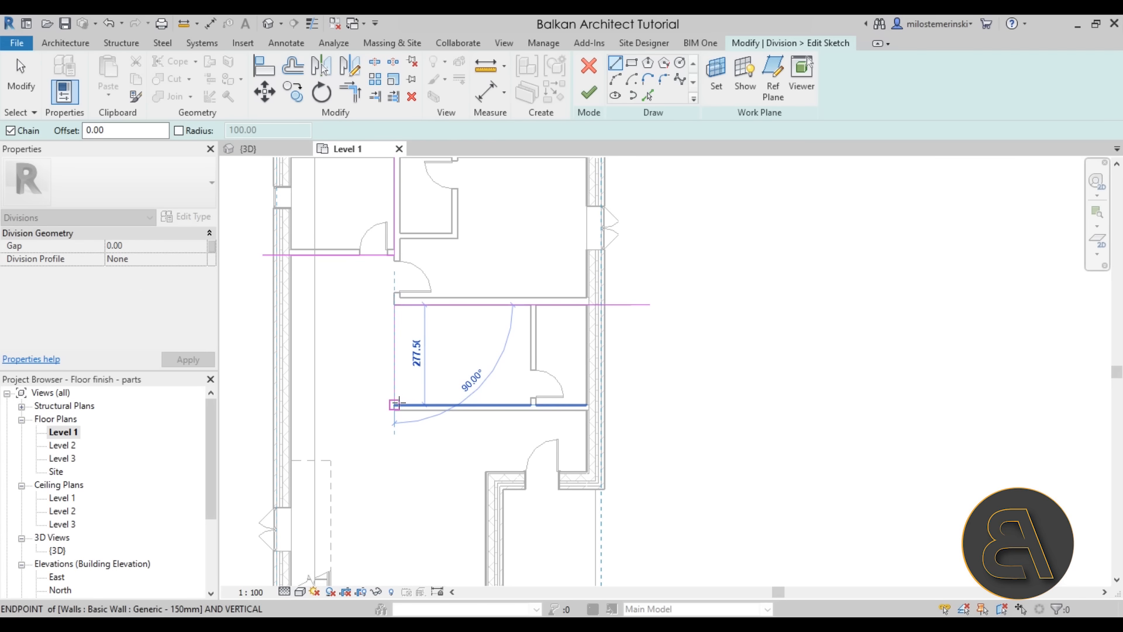
click(650, 405)
key(Escape)
scroll(642, 418, down, 3)
middle_drag(642, 419, 608, 339)
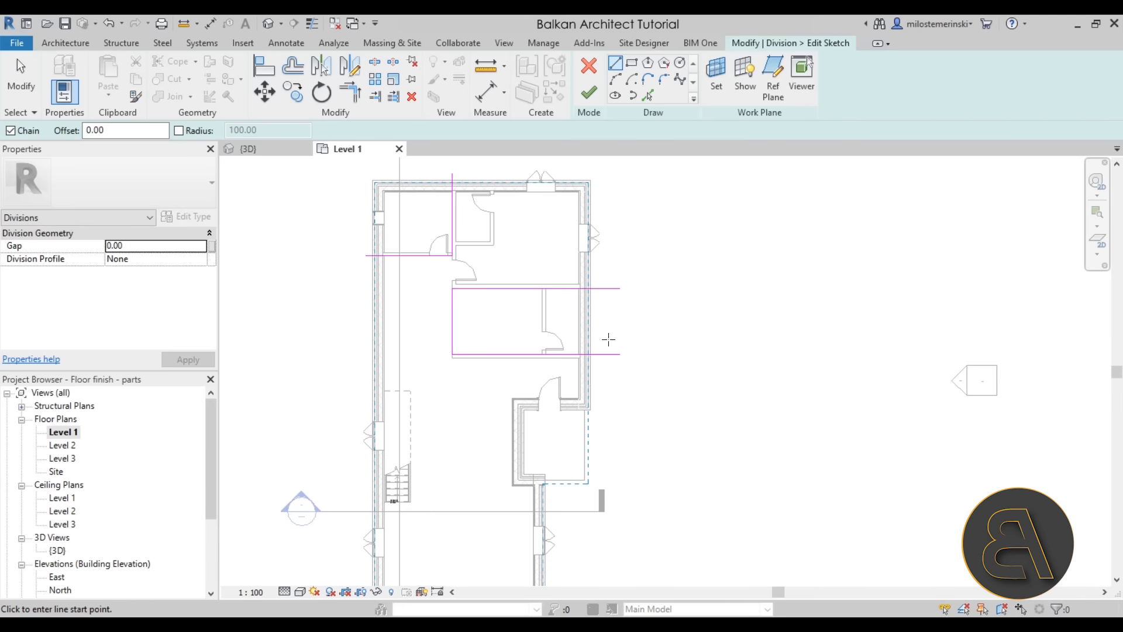
Finish the sketch, return to the {3D} view and complete the floor division
click(590, 93)
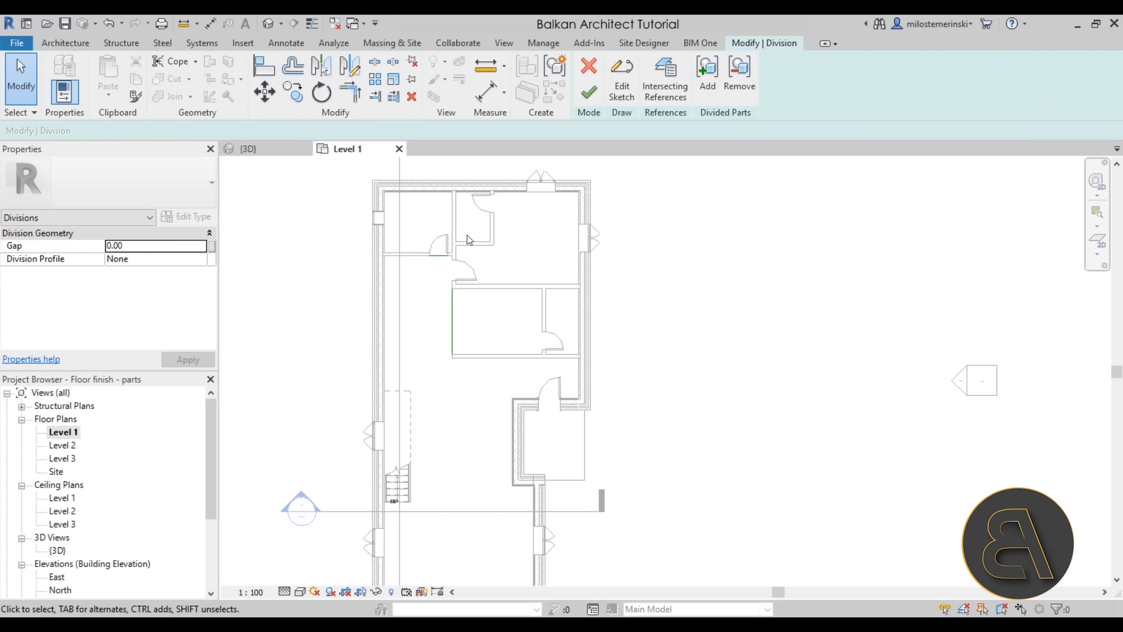
scroll(468, 238, up, 4)
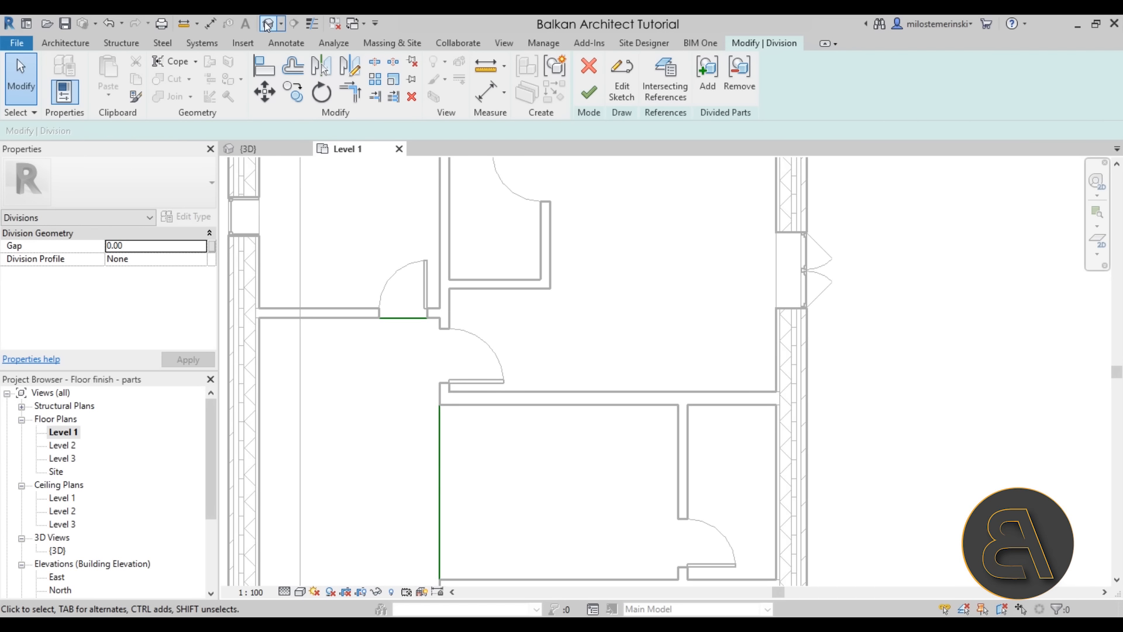
click(266, 25)
scroll(682, 329, down, 2)
shift+middle_drag(682, 328, 729, 268)
scroll(729, 269, up, 4)
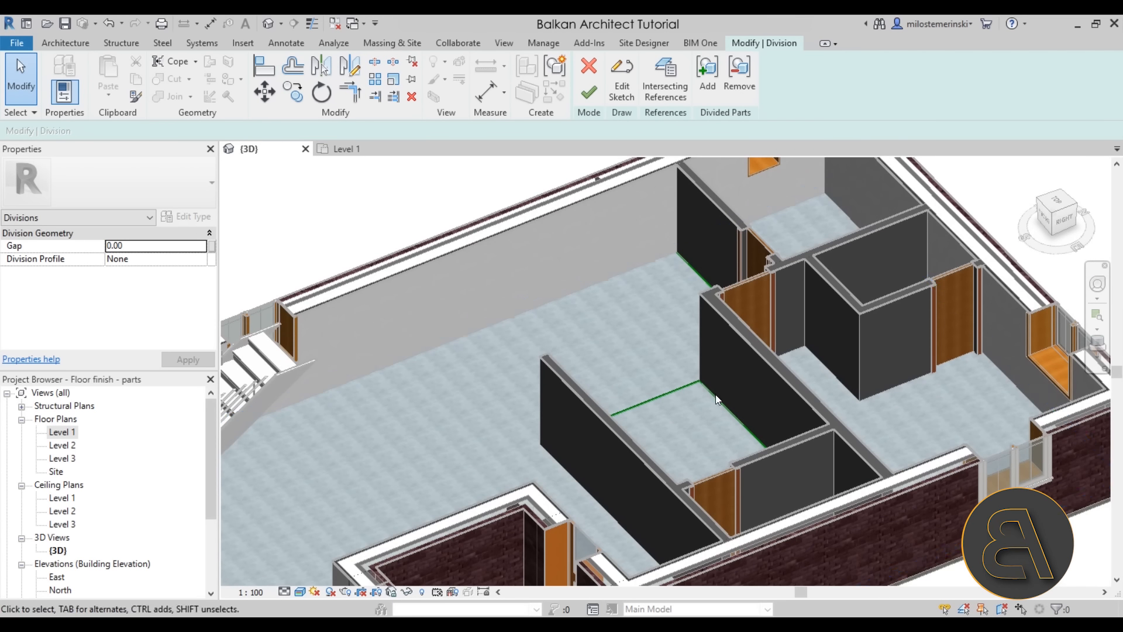
scroll(715, 394, down, 5)
shift+middle_drag(715, 394, 788, 423)
shift+middle_drag(845, 532, 672, 527)
click(589, 92)
scroll(563, 317, down, 3)
shift+middle_drag(563, 317, 679, 321)
scroll(679, 321, up, 3)
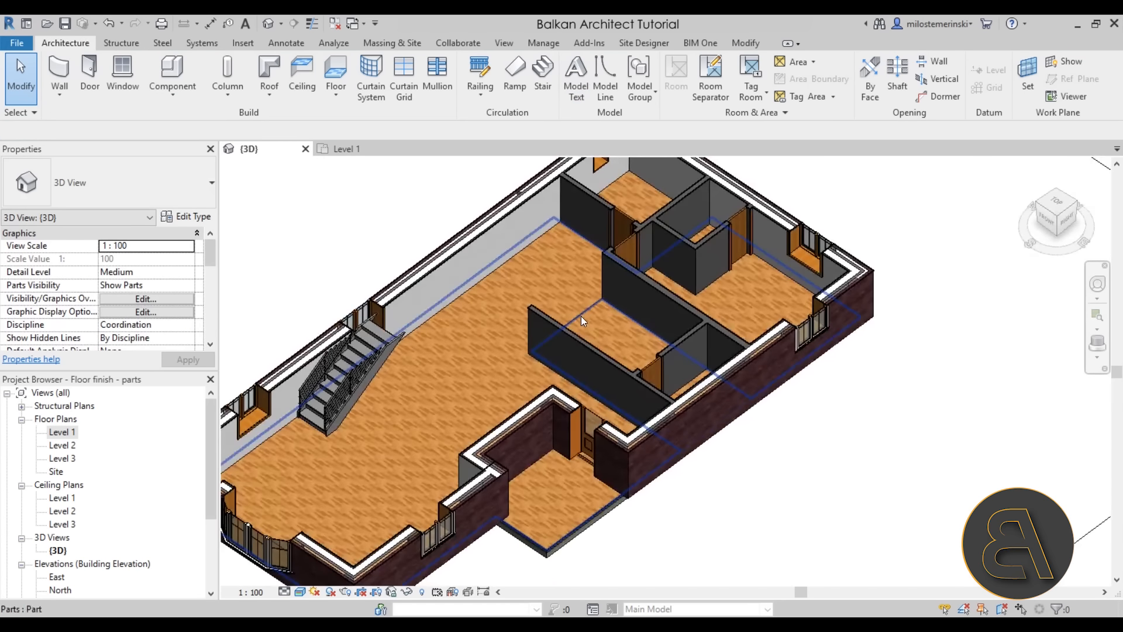
Select the large floor part and reopen its division for editing
click(583, 318)
click(594, 332)
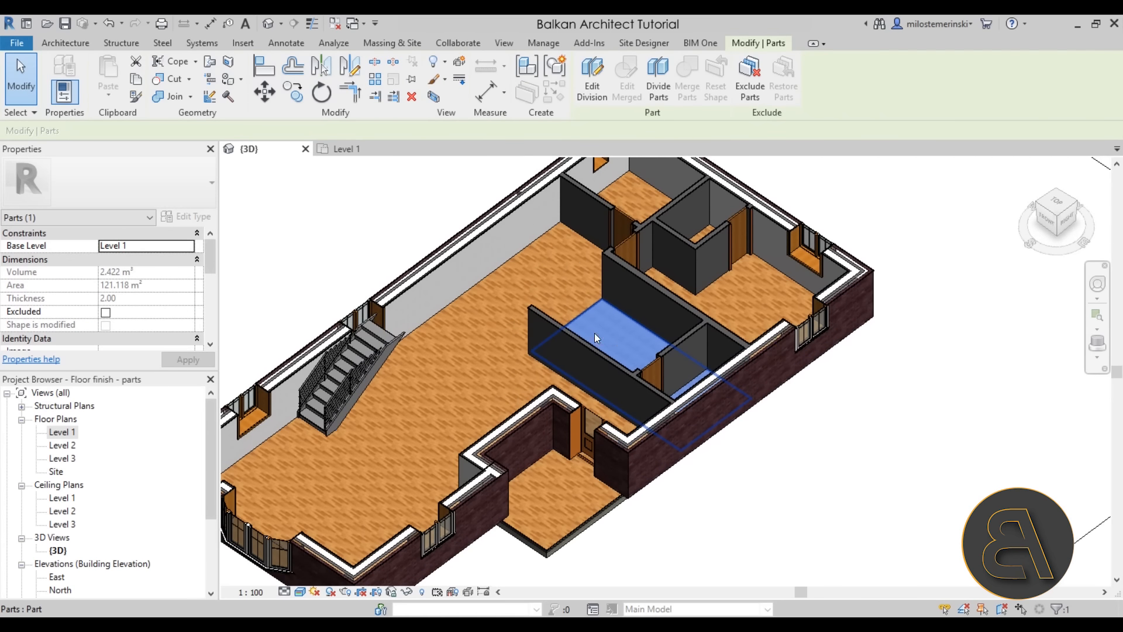
click(567, 301)
click(613, 328)
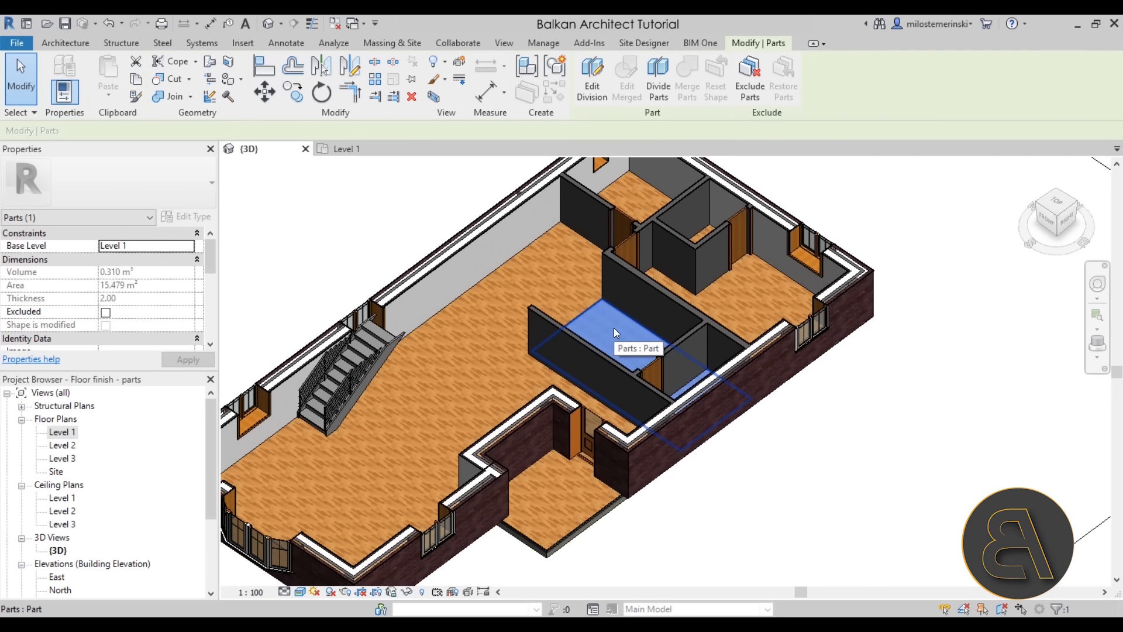
scroll(613, 327, down, 2)
shift+middle_drag(613, 327, 606, 462)
click(606, 462)
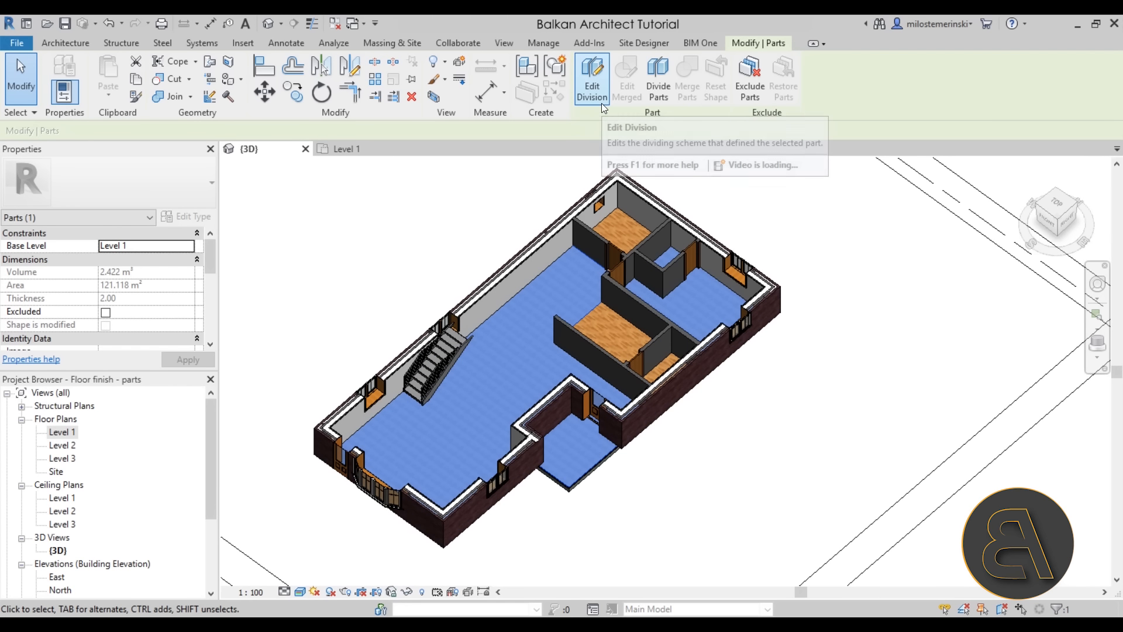
click(591, 78)
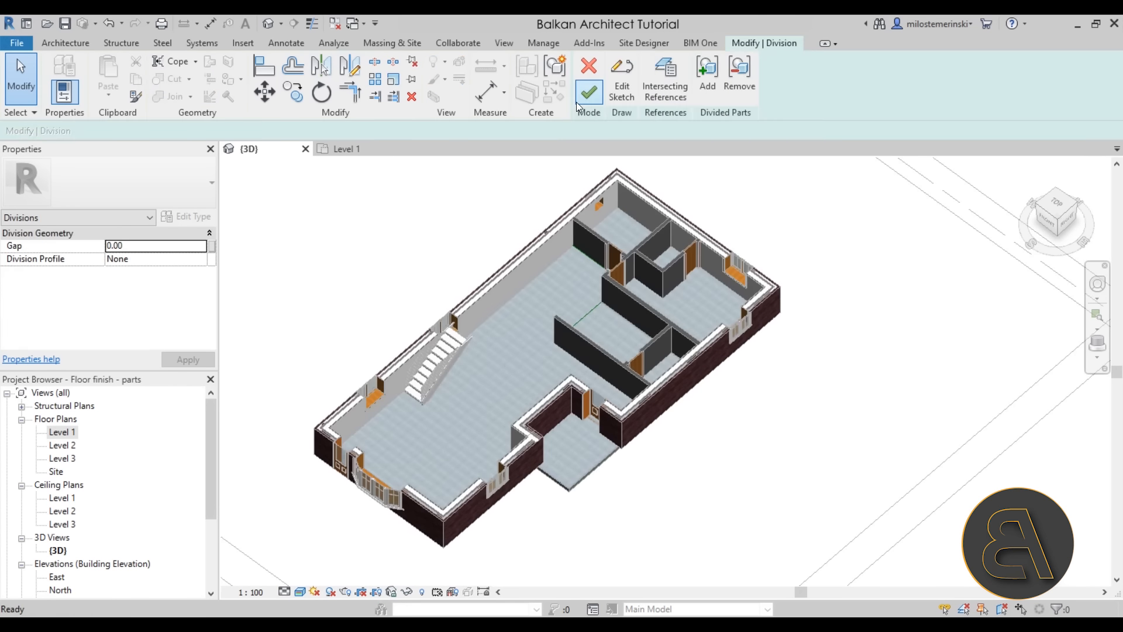
scroll(661, 362, down, 2)
shift+middle_drag(661, 363, 664, 417)
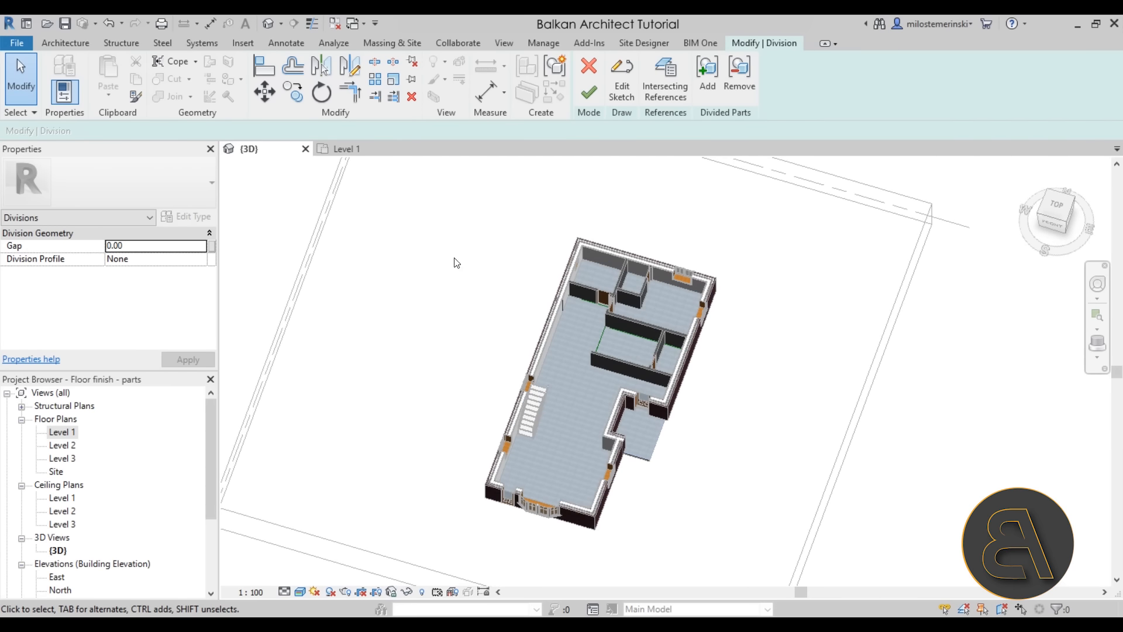
On the Level 1 plan, extend the sketch line beside the upper rooms to the room's top boundary
click(345, 148)
scroll(614, 326, down, 3)
middle_drag(538, 310, 509, 221)
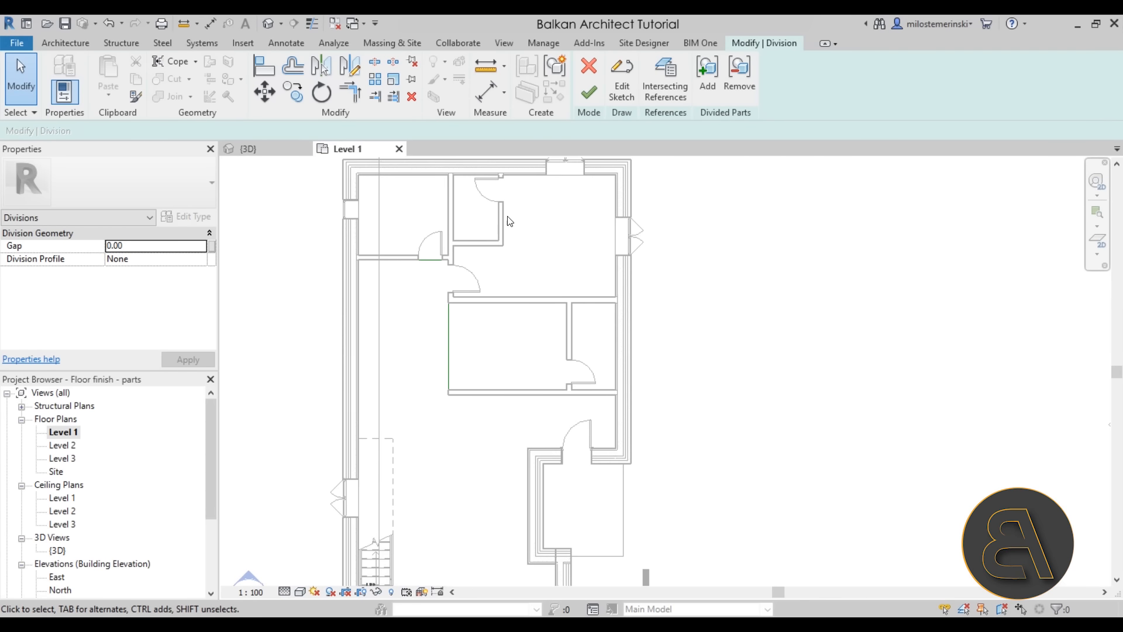
click(620, 90)
scroll(447, 258, up, 2)
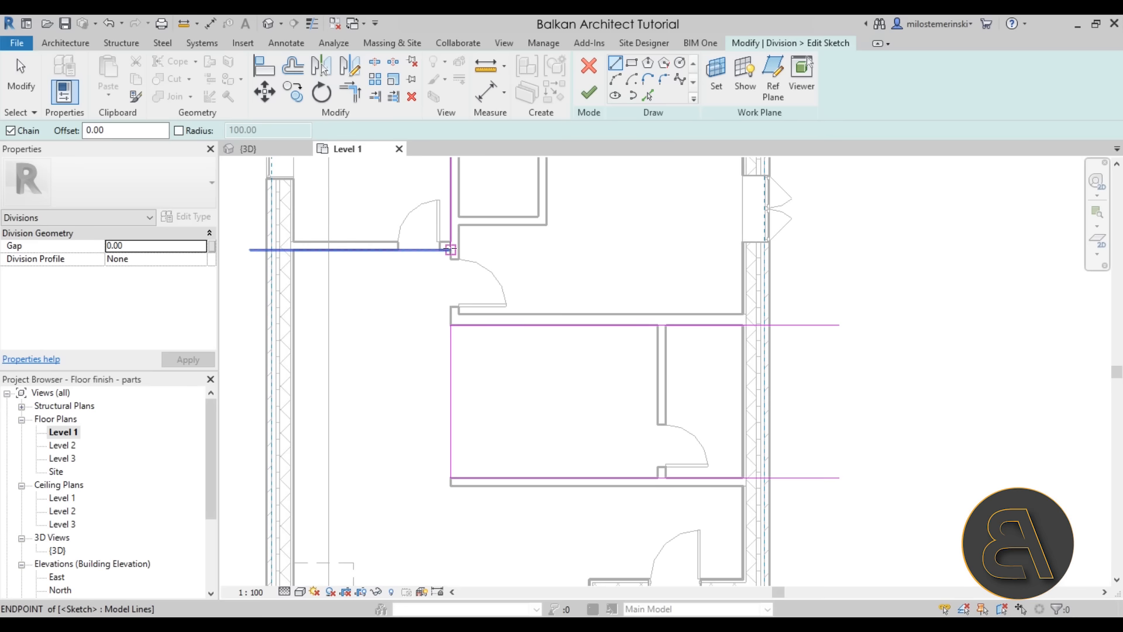
click(452, 243)
drag(450, 248, 450, 325)
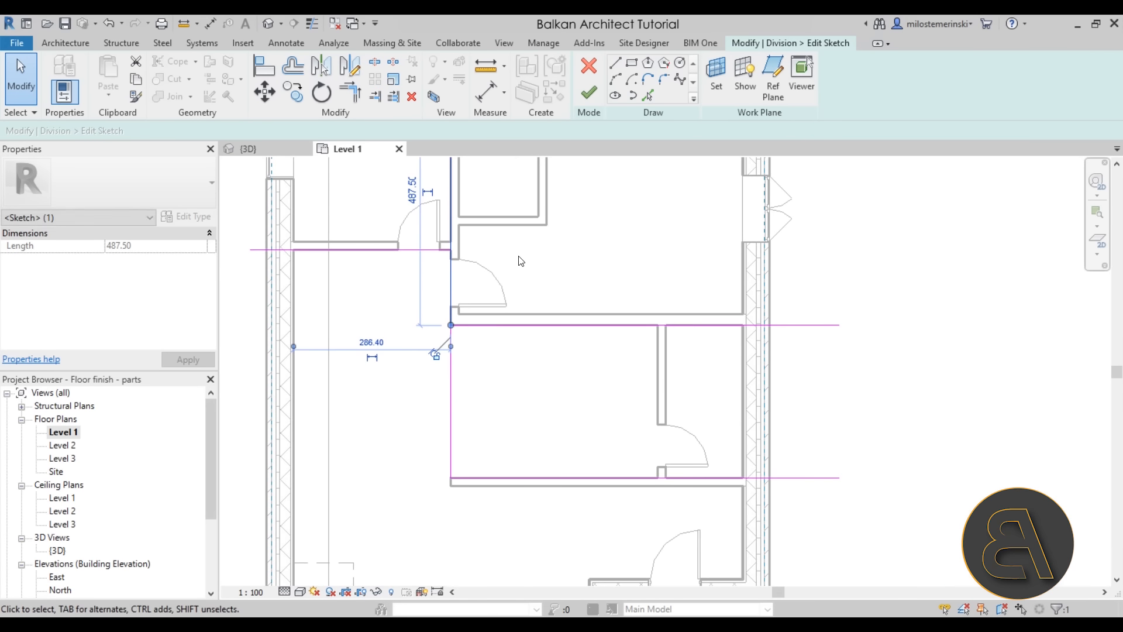
scroll(518, 275, down, 2)
click(504, 294)
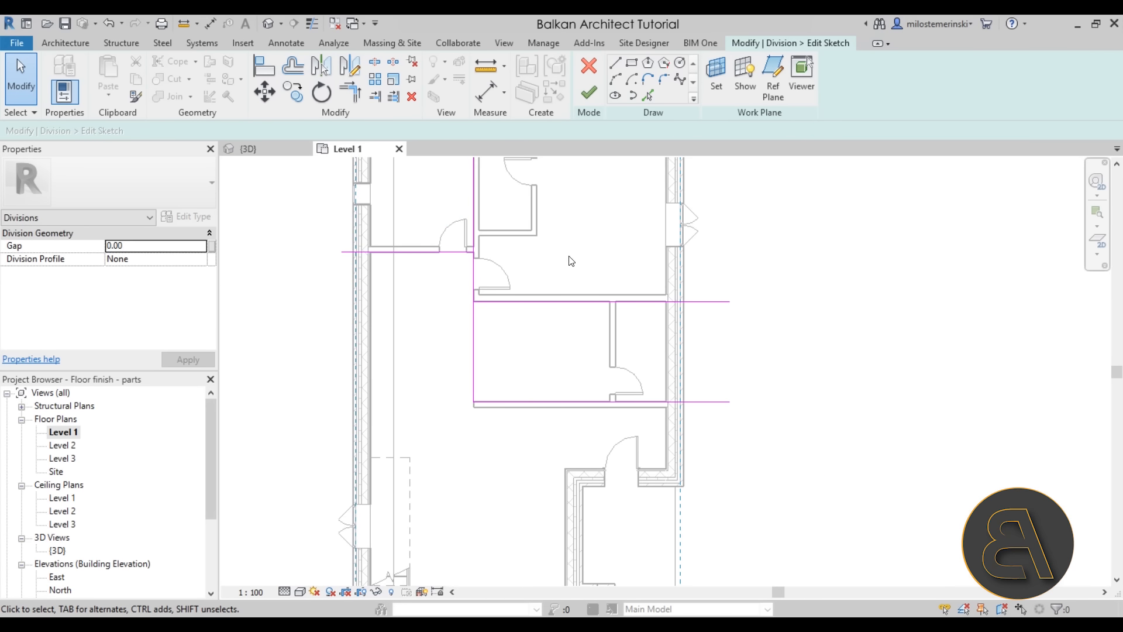
click(591, 94)
scroll(709, 220, down, 2)
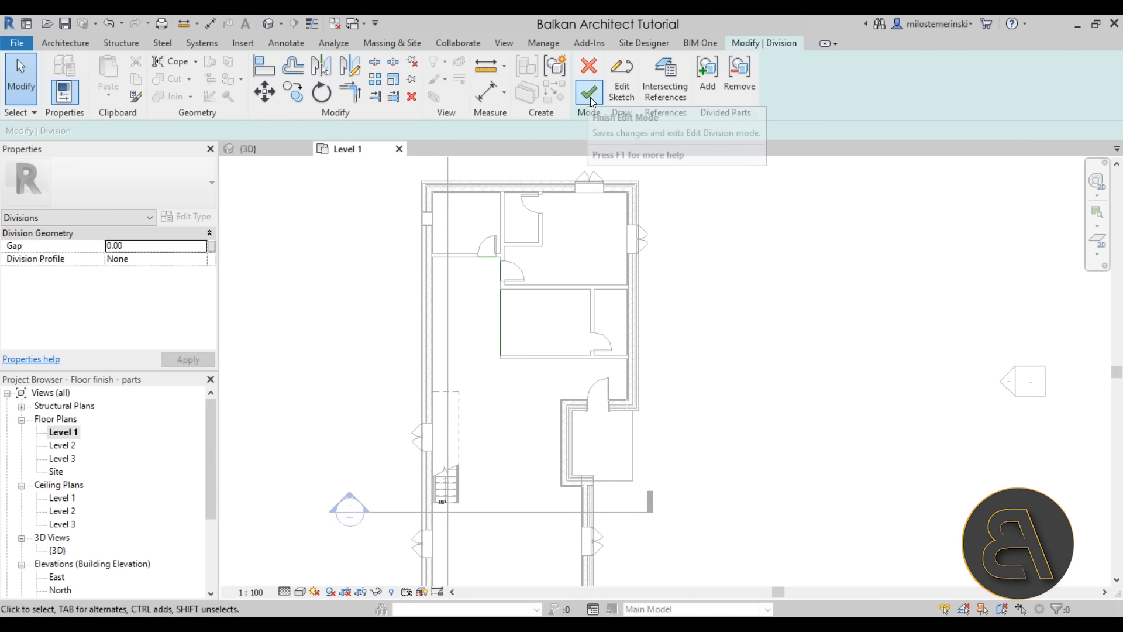
Draw top, left and bottom sketch lines around the small lower entry room
click(621, 87)
scroll(561, 246, up, 5)
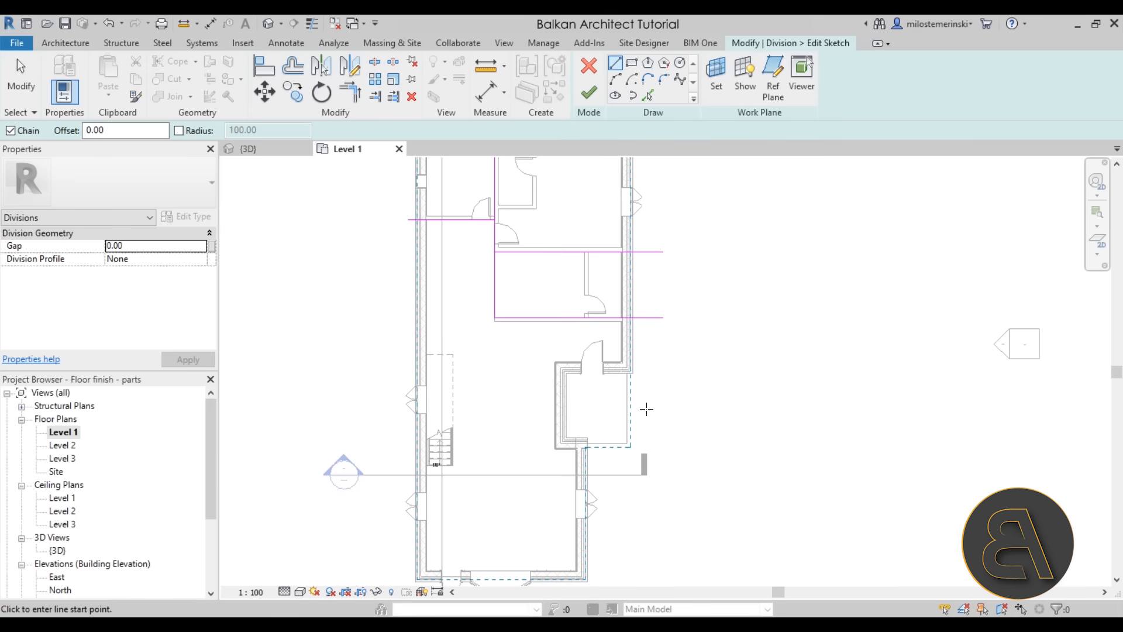
click(613, 314)
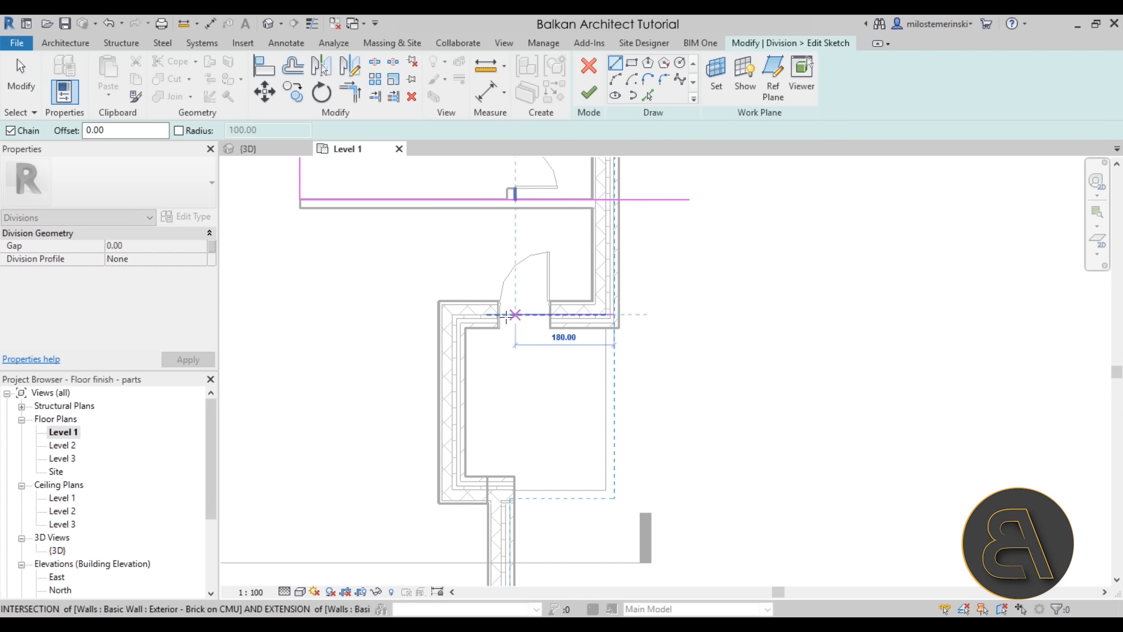
click(450, 314)
click(452, 490)
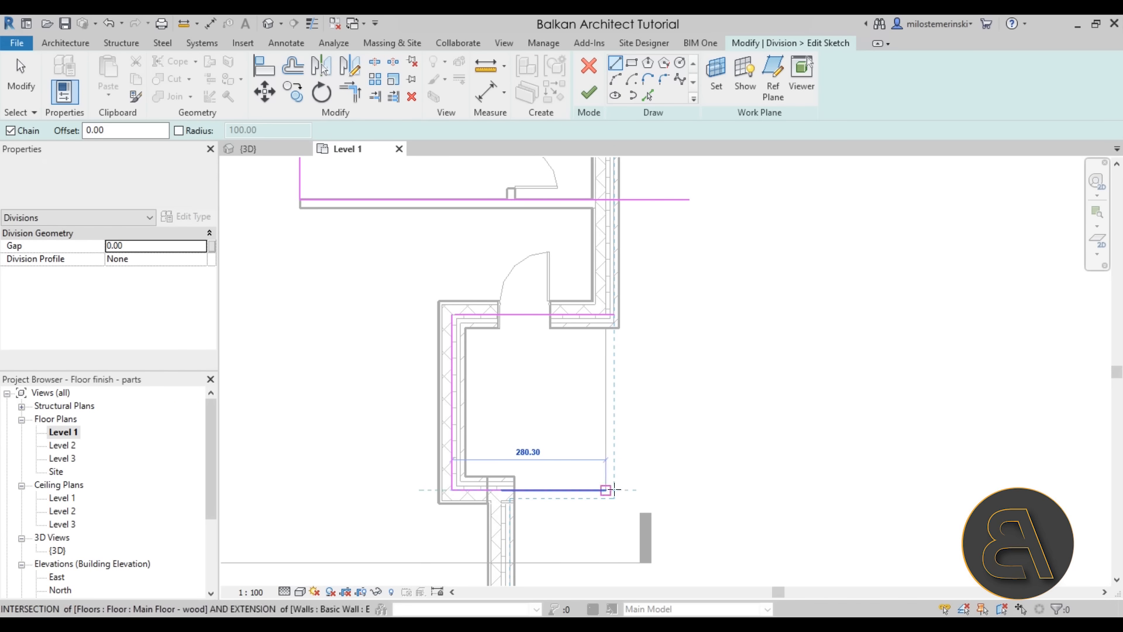
click(637, 489)
key(Escape)
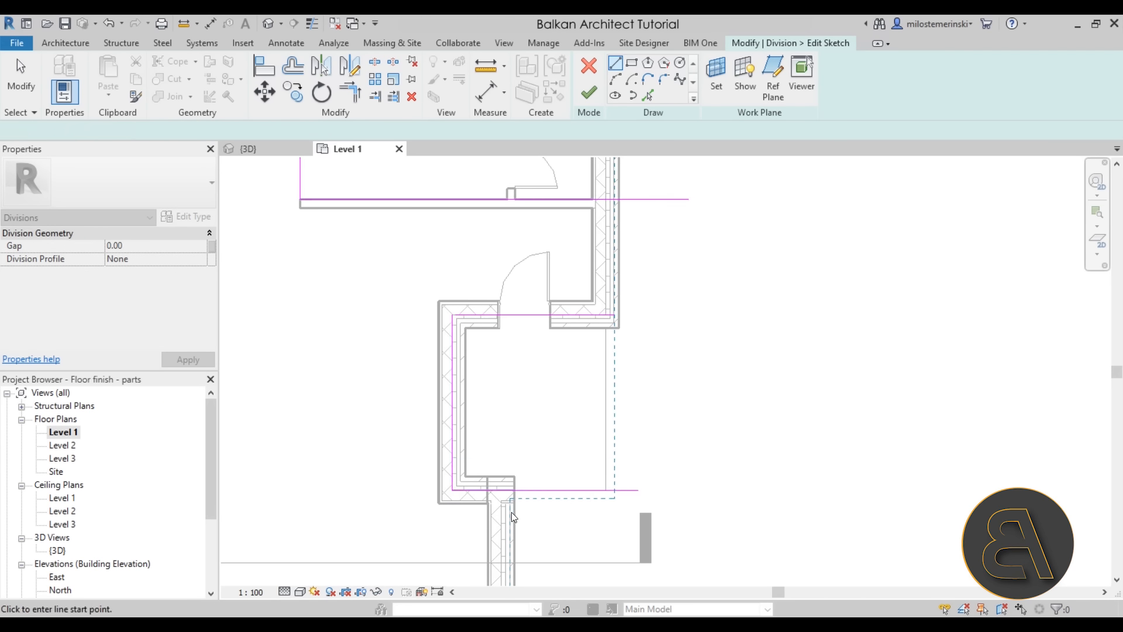
scroll(510, 512, up, 2)
key(Escape)
Check the new top and bottom sketch lines, then finish the division sketch
click(540, 469)
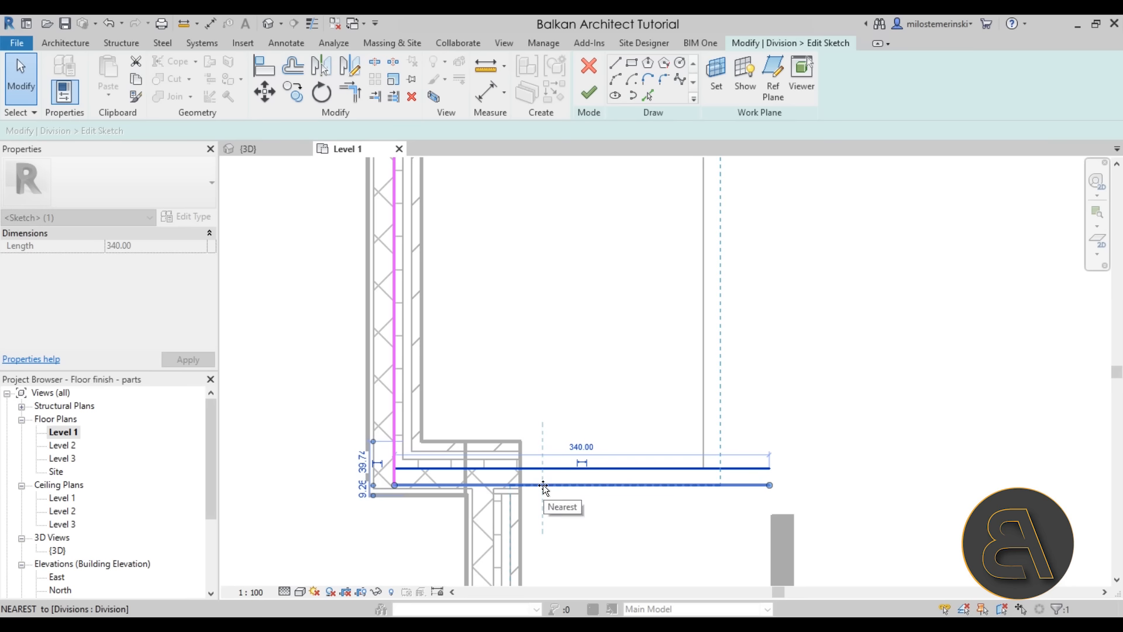
click(588, 513)
scroll(588, 513, down, 3)
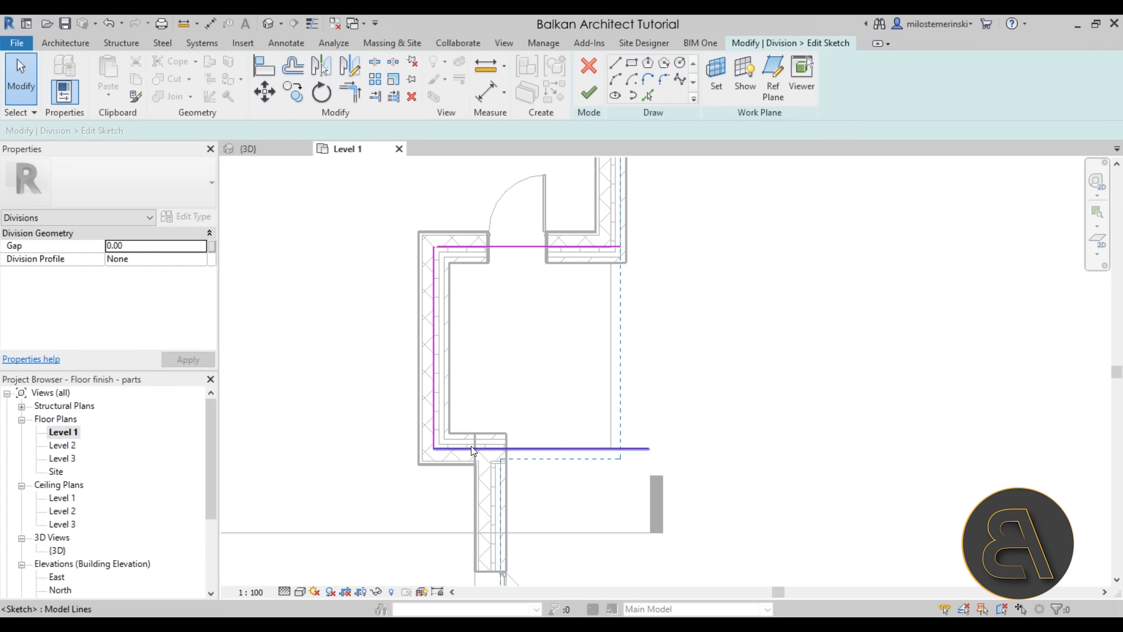
scroll(501, 406, up, 2)
click(571, 259)
click(709, 314)
scroll(715, 325, down, 3)
mouse_move(714, 326)
middle_down()
mouse_move(664, 437)
mouse_move(657, 369)
mouse_move(651, 392)
middle_up()
click(589, 92)
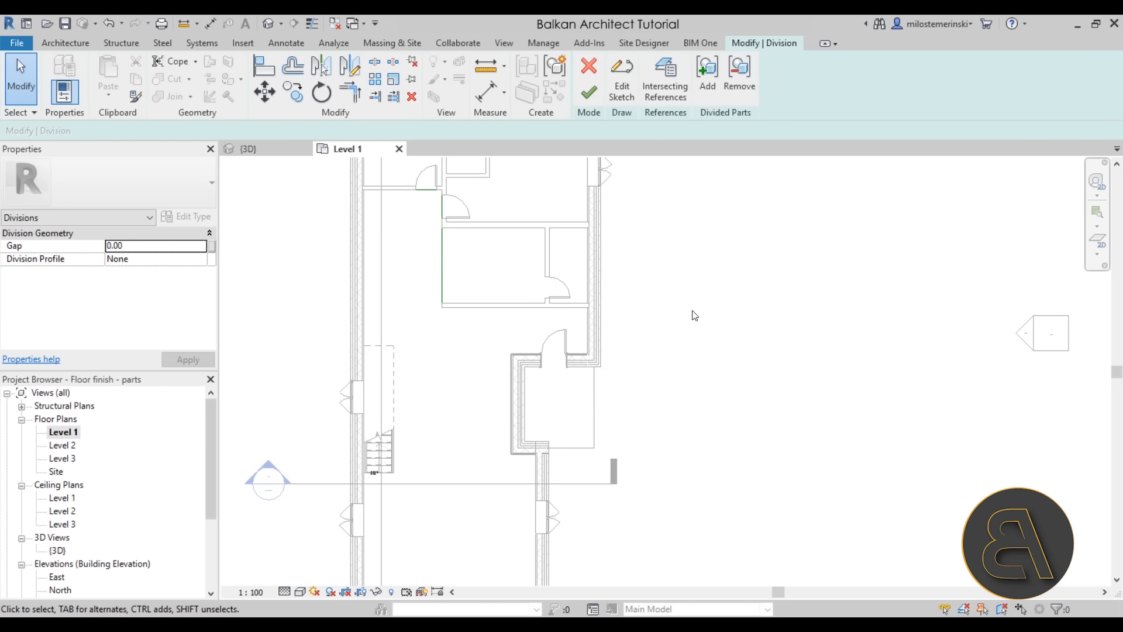
Finish the floor division and inspect the divided floor on the Level 1 plan
click(589, 93)
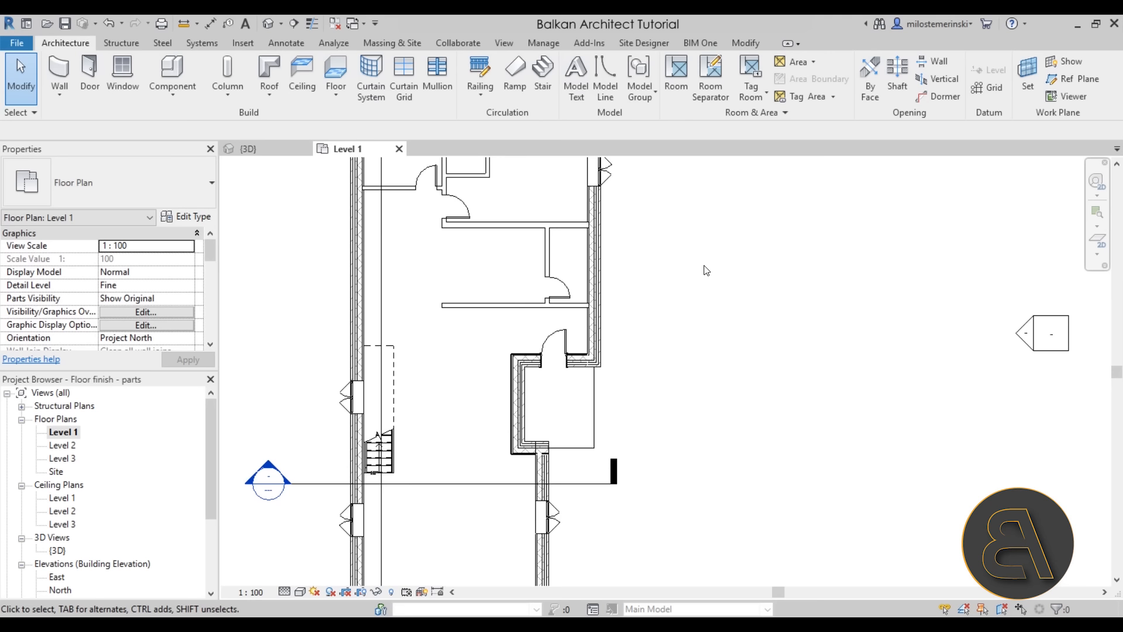
click(559, 385)
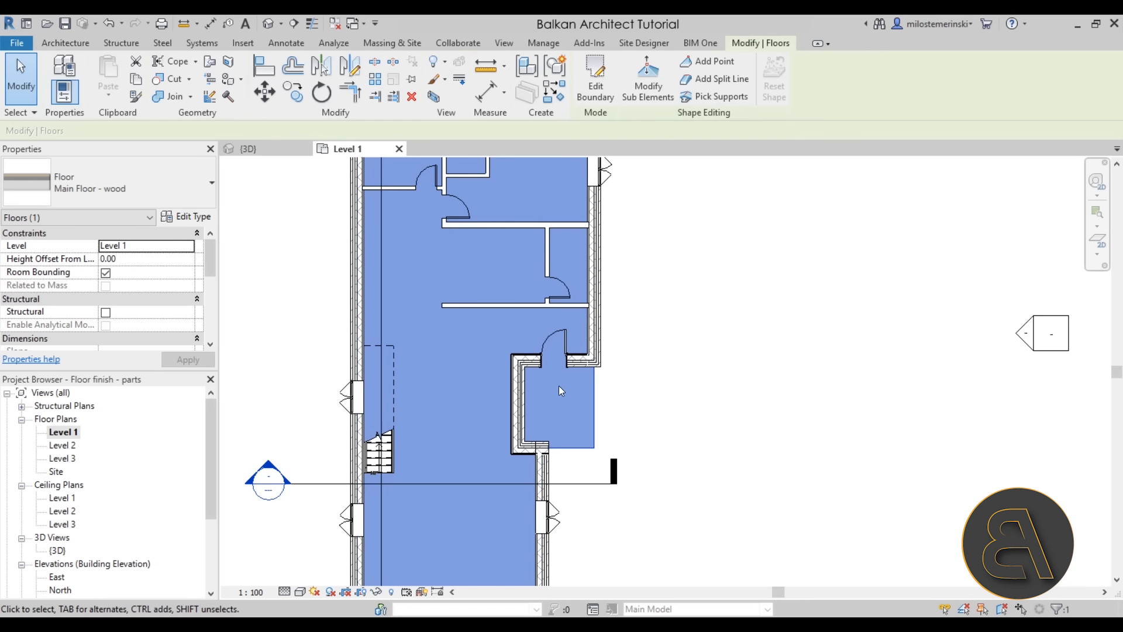
middle_drag(472, 356, 490, 378)
scroll(505, 379, down, 1)
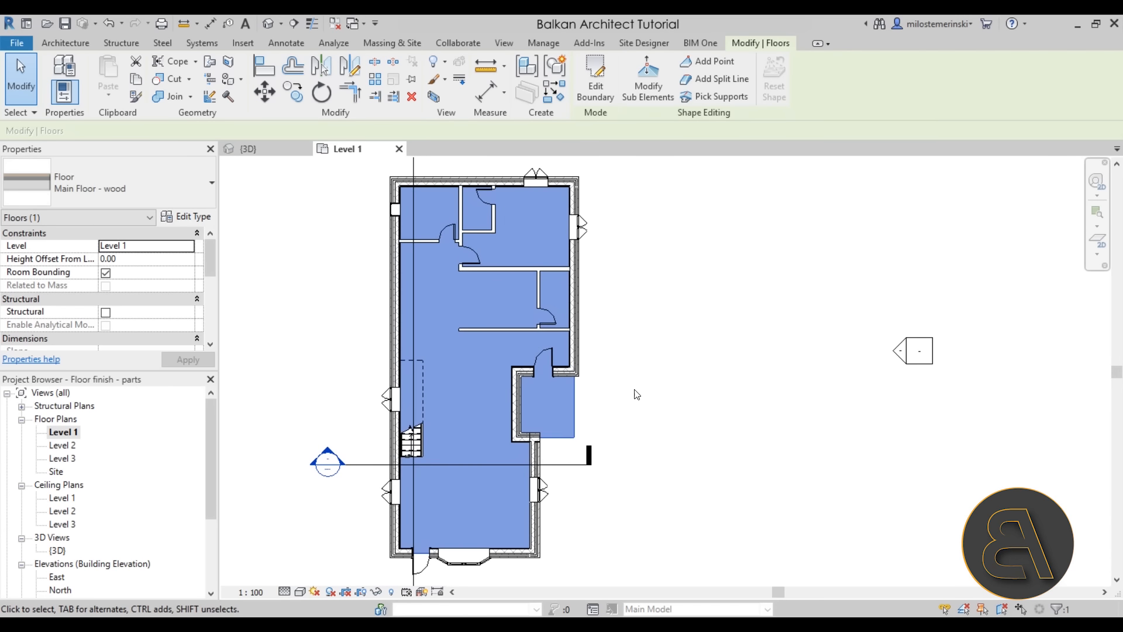
click(637, 384)
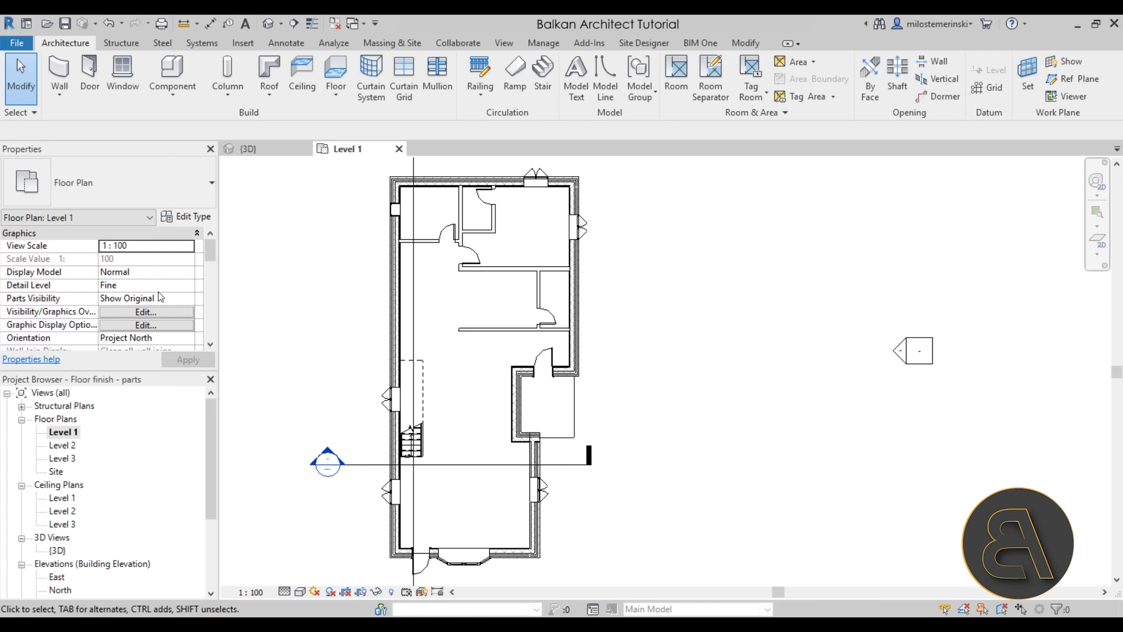
Set the Level 1 plan's Parts Visibility to Show Parts and return to the {3D} view
scroll(185, 275, down, 5)
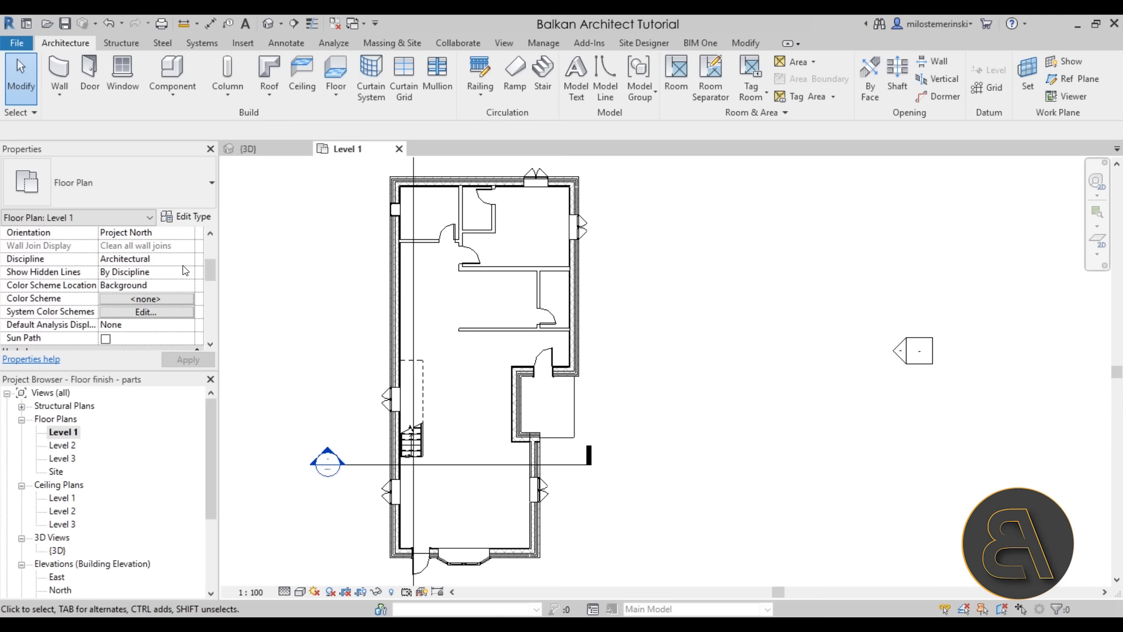
scroll(183, 267, down, 3)
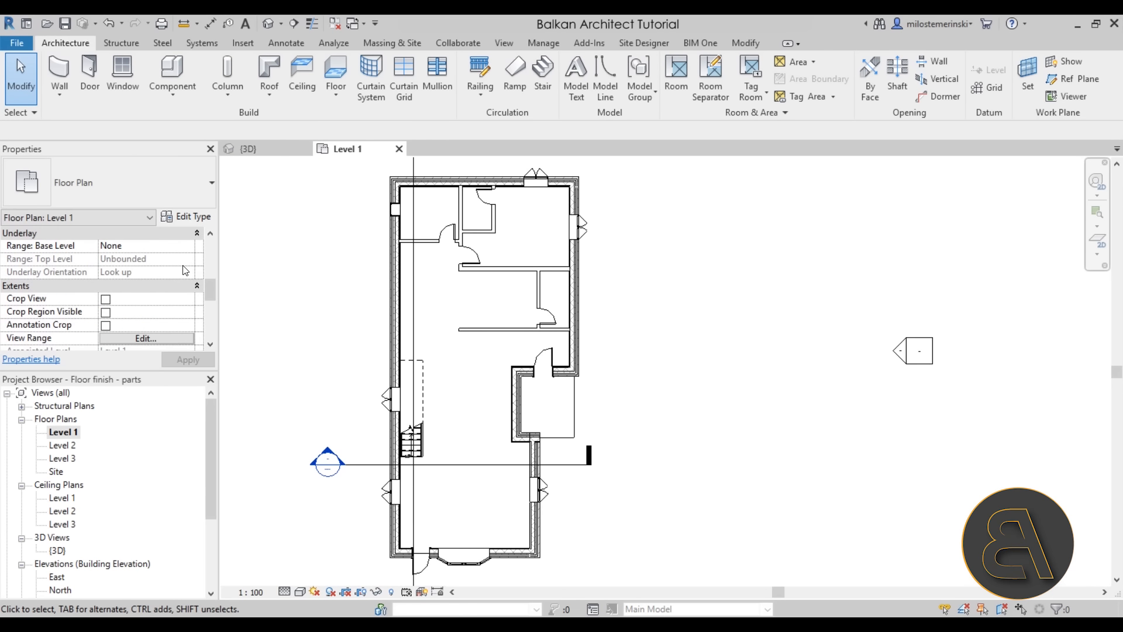
scroll(185, 270, down, 1)
scroll(185, 270, down, 2)
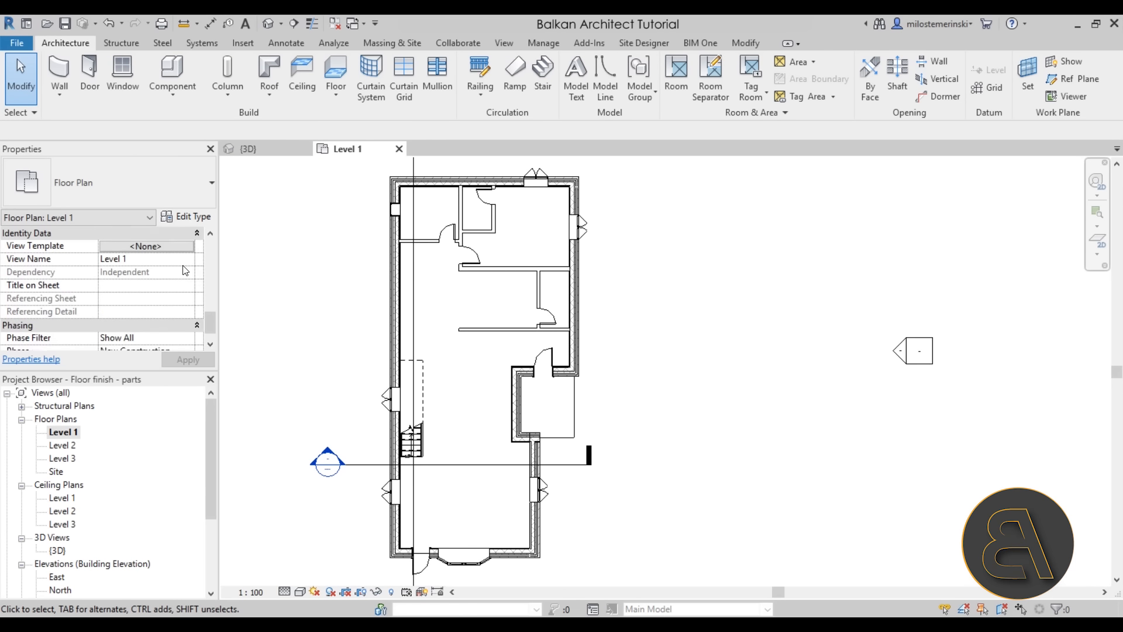
scroll(186, 270, up, 5)
scroll(174, 276, up, 3)
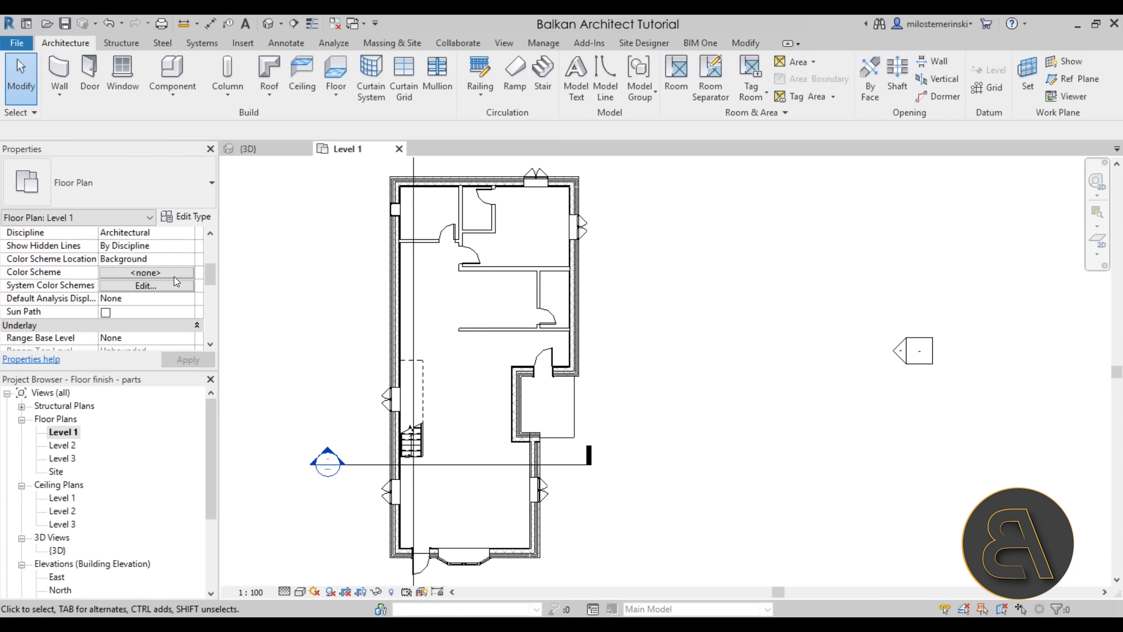
scroll(173, 282, up, 1)
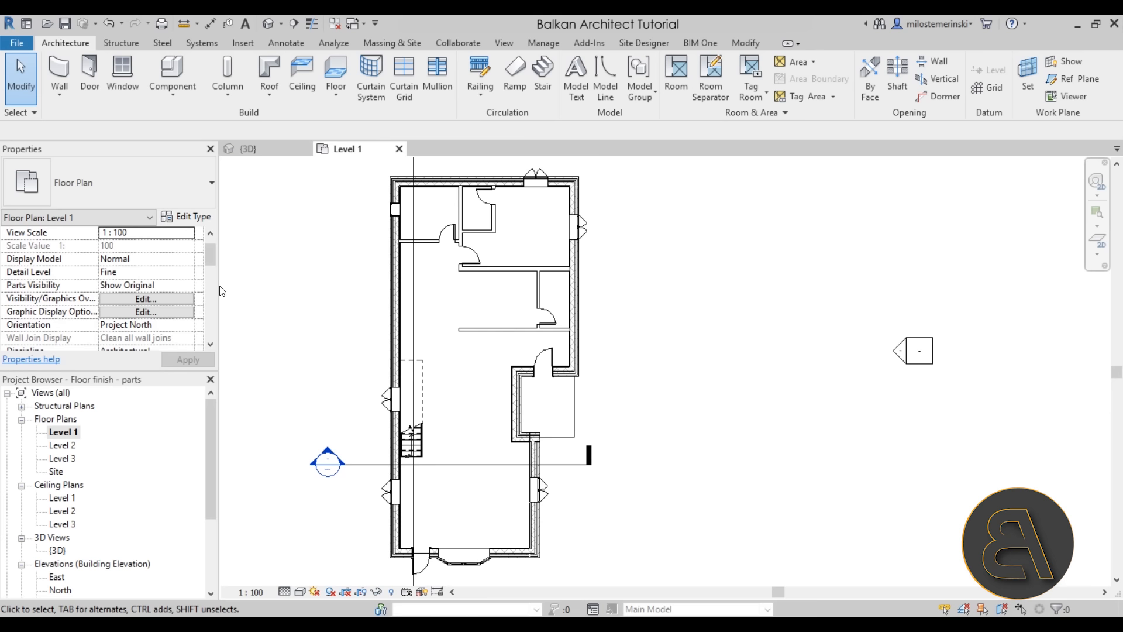
click(193, 286)
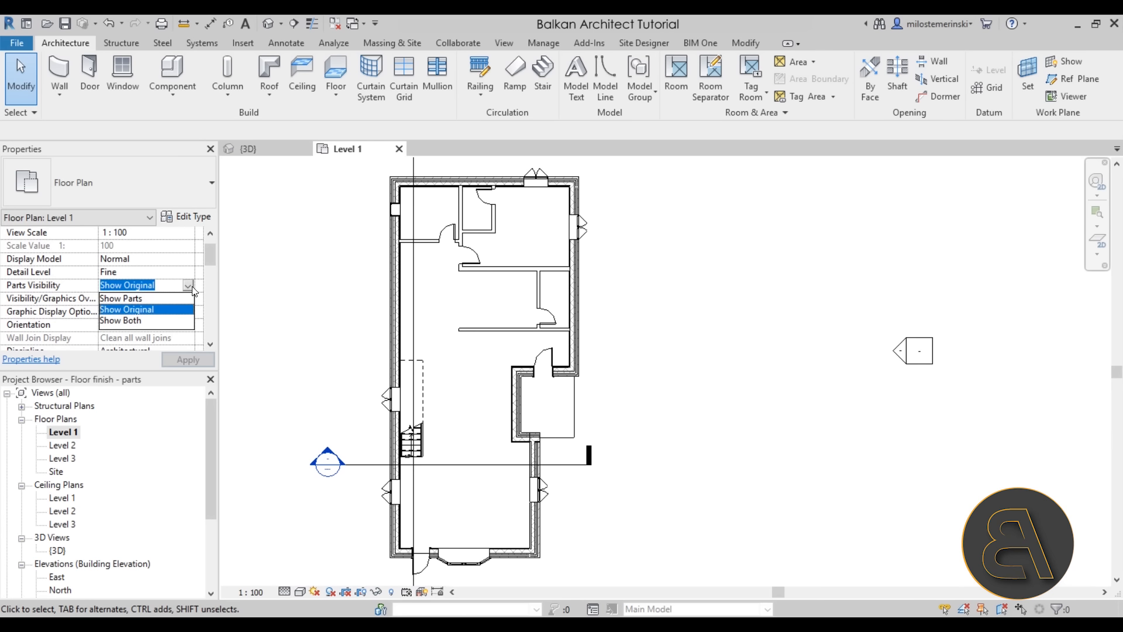
click(137, 299)
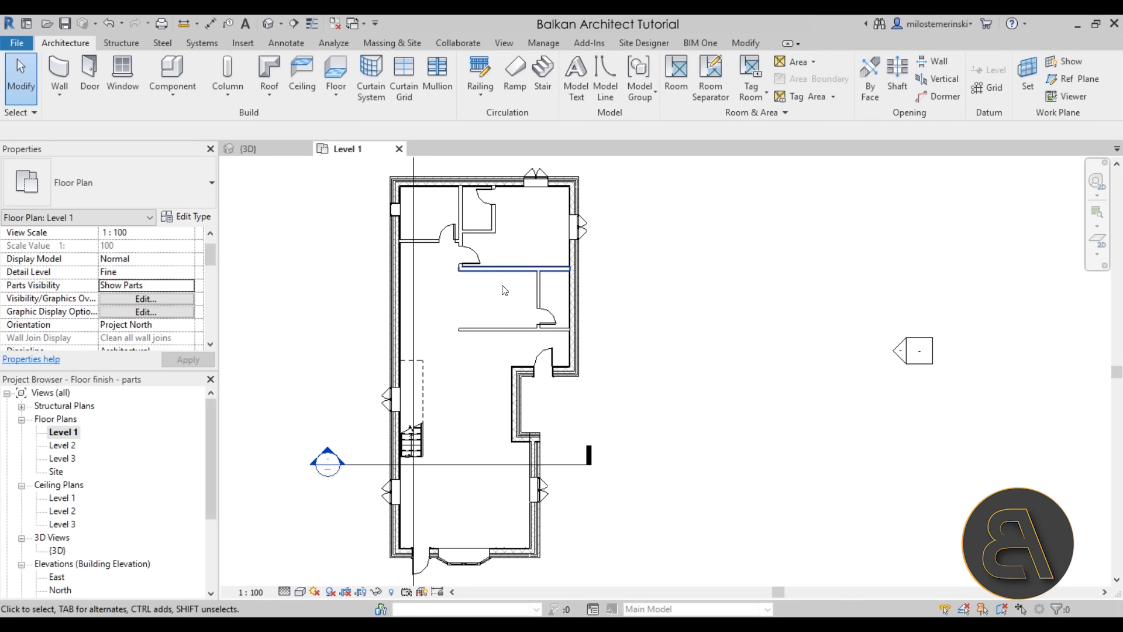
click(275, 149)
scroll(604, 406, up, 5)
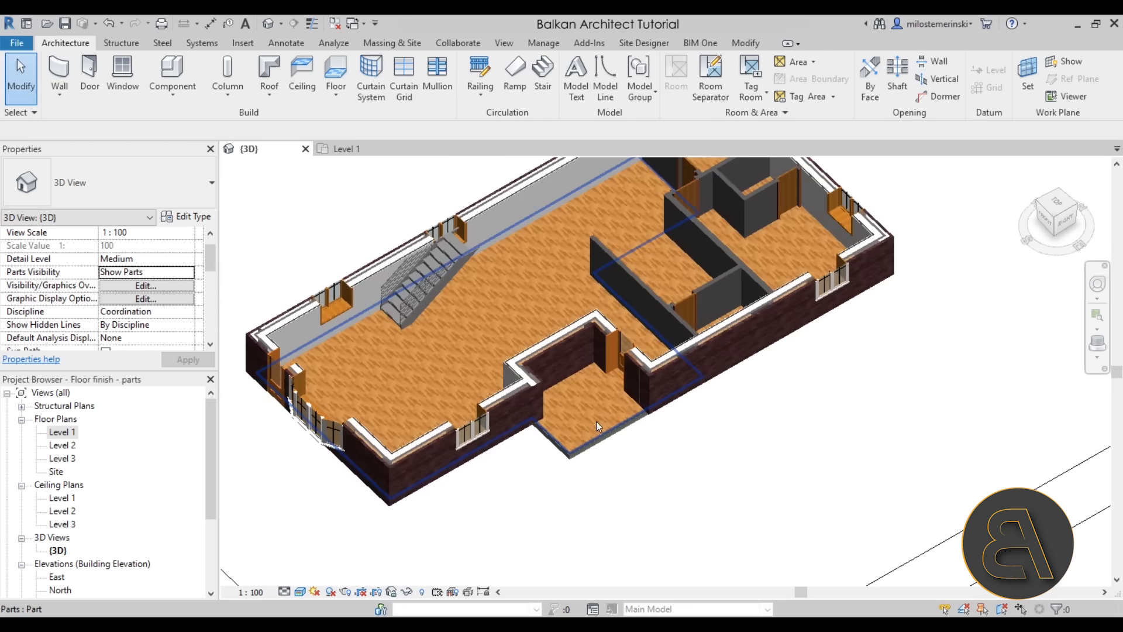
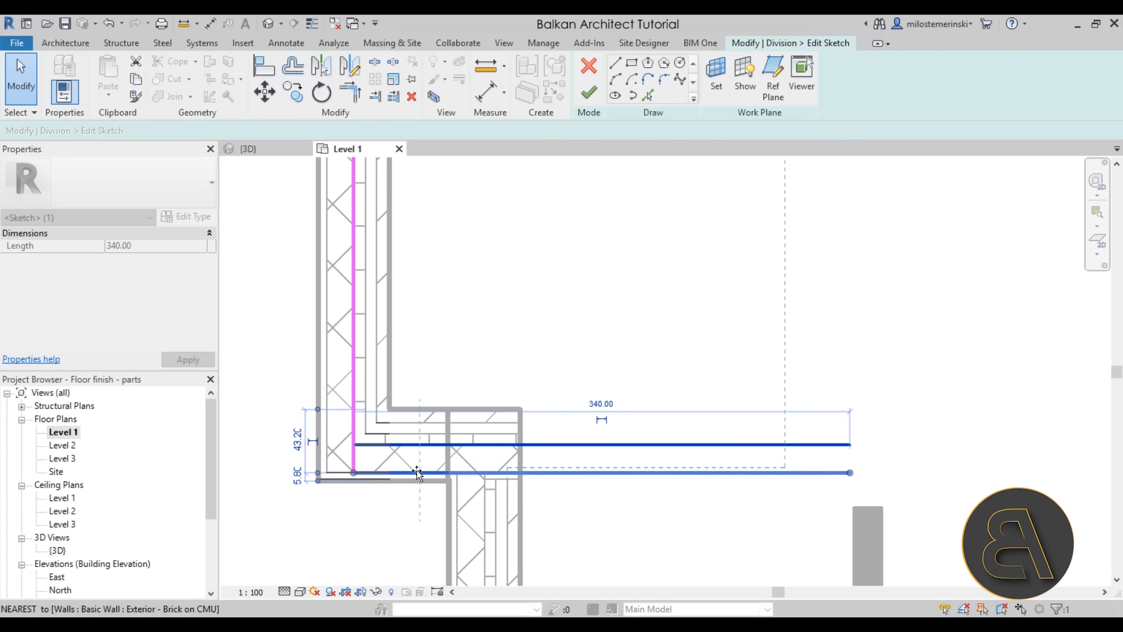
Extend the top division line to the wall corner and move the bottom line up to the wall face
click(577, 494)
scroll(571, 494, down, 3)
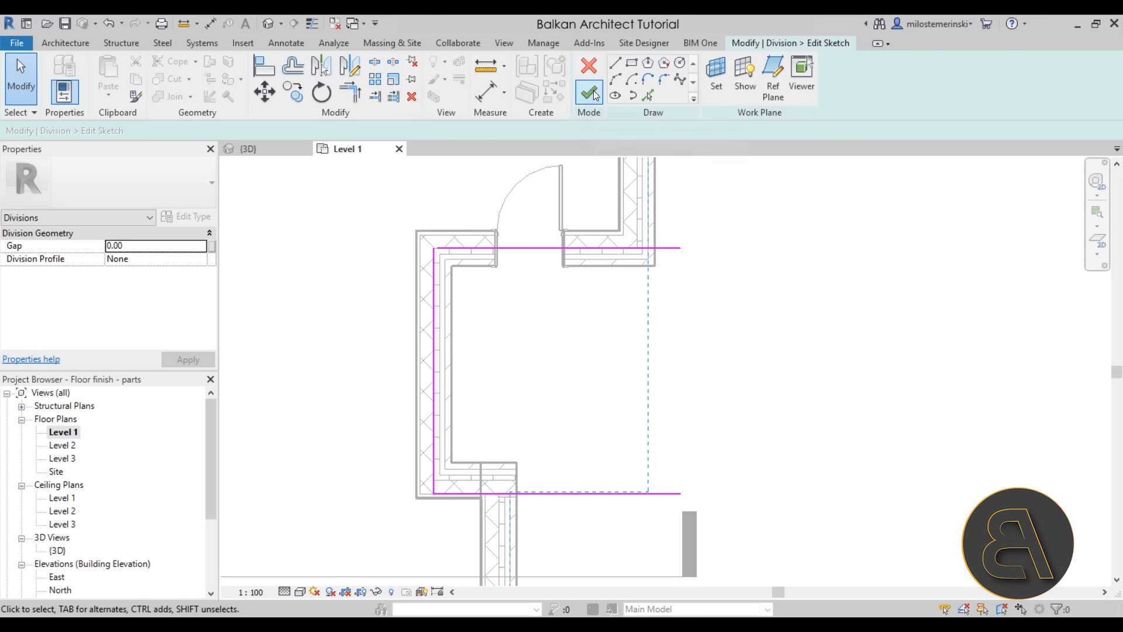
scroll(436, 236, up, 3)
click(454, 268)
drag(442, 267, 433, 266)
scroll(455, 221, down, 3)
click(549, 484)
mouse_move(547, 482)
mouse_down()
mouse_move(546, 471)
mouse_move(462, 472)
mouse_move(459, 459)
mouse_up()
scroll(474, 480, up, 3)
click(472, 477)
click(465, 469)
scroll(472, 278, down, 5)
Finish the division sketch and complete the floor division
click(590, 98)
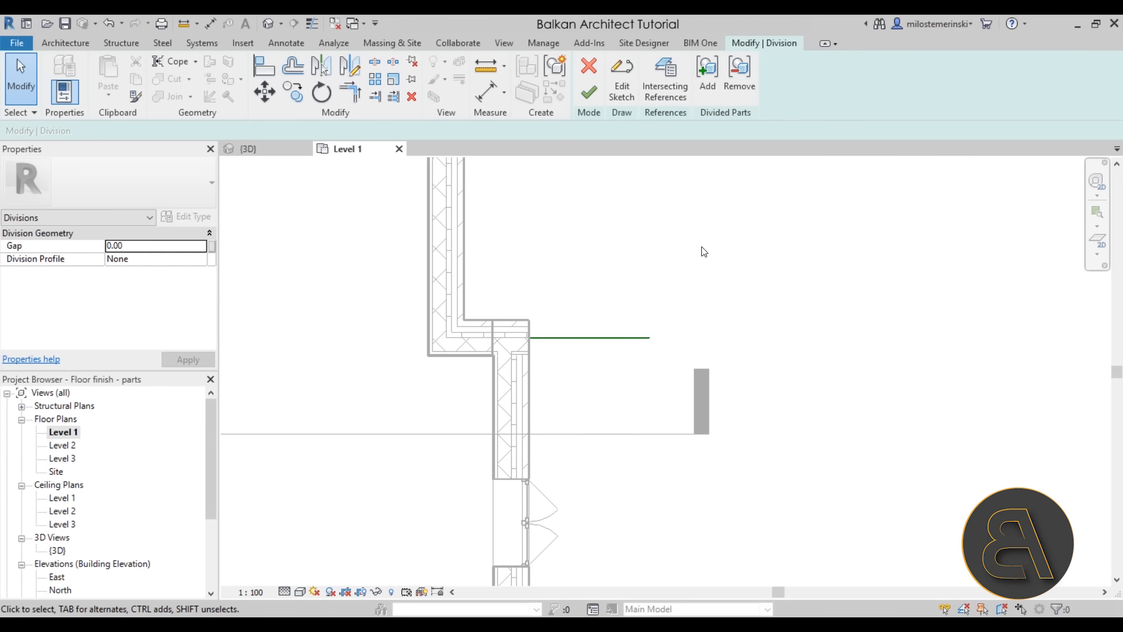
scroll(702, 251, down, 2)
middle_drag(702, 250, 554, 358)
click(587, 98)
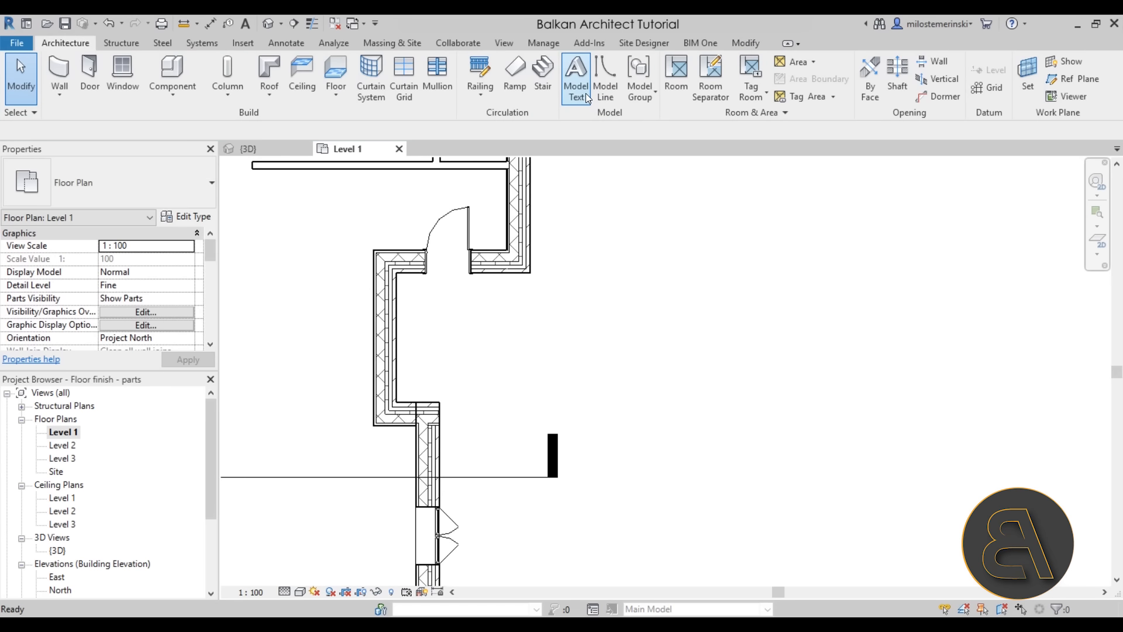
Select the small entrance floor part in the default 3D view
click(266, 23)
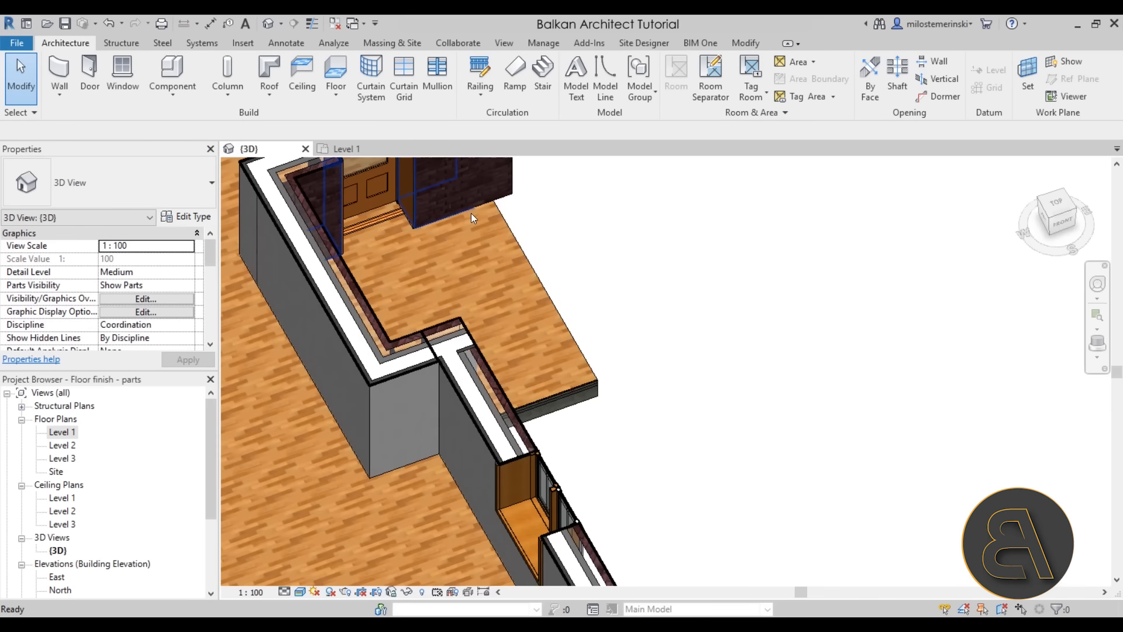
click(541, 328)
shift+middle_drag(541, 328, 448, 319)
scroll(130, 301, down, 3)
scroll(130, 301, down, 6)
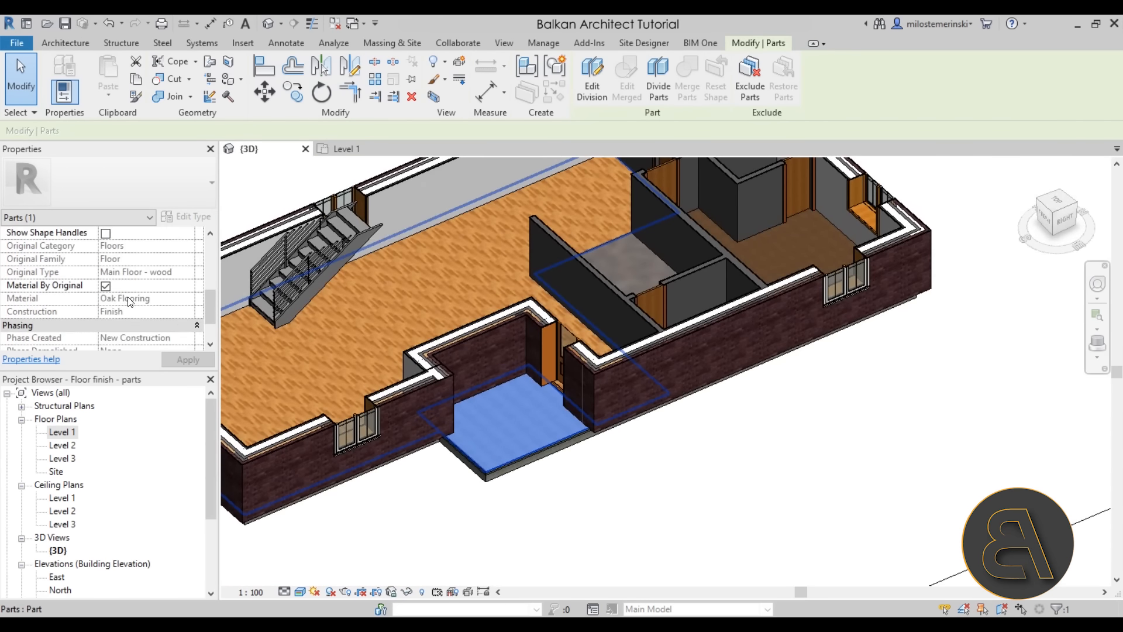
Turn off Material By Original and assign Siding, Clapboard to the entrance part
click(106, 286)
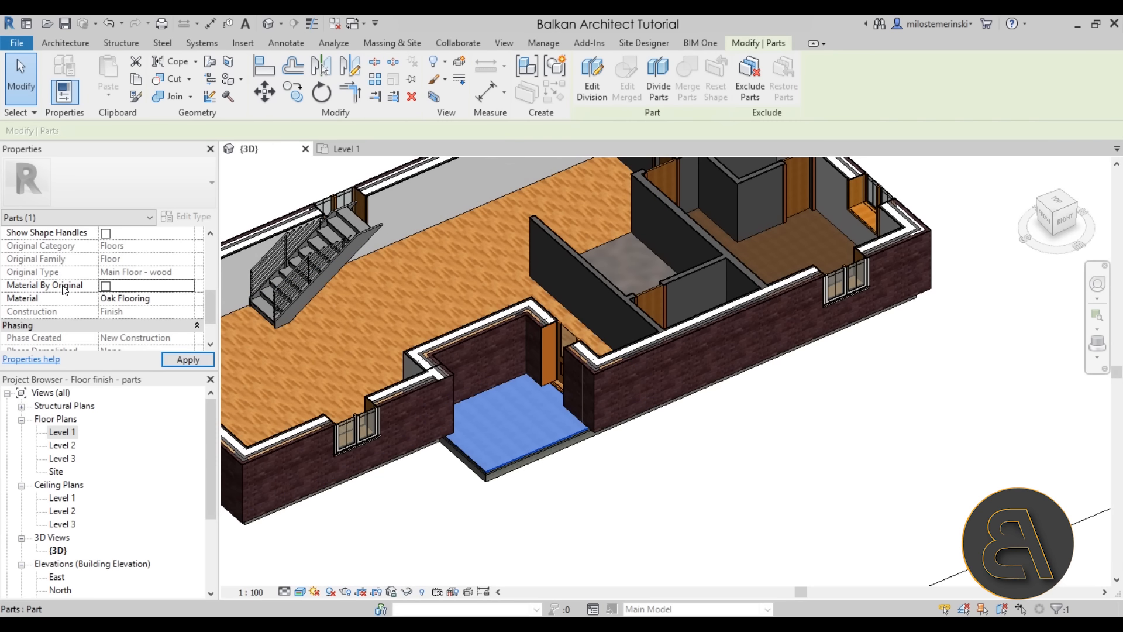
click(192, 298)
click(190, 298)
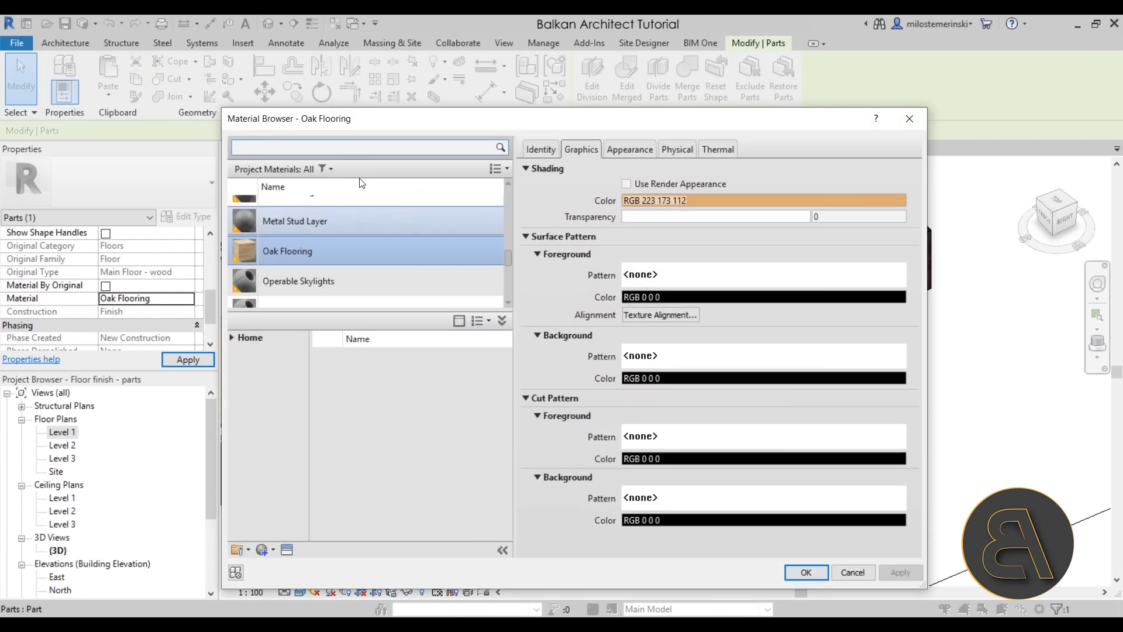
click(288, 151)
text(sidi)
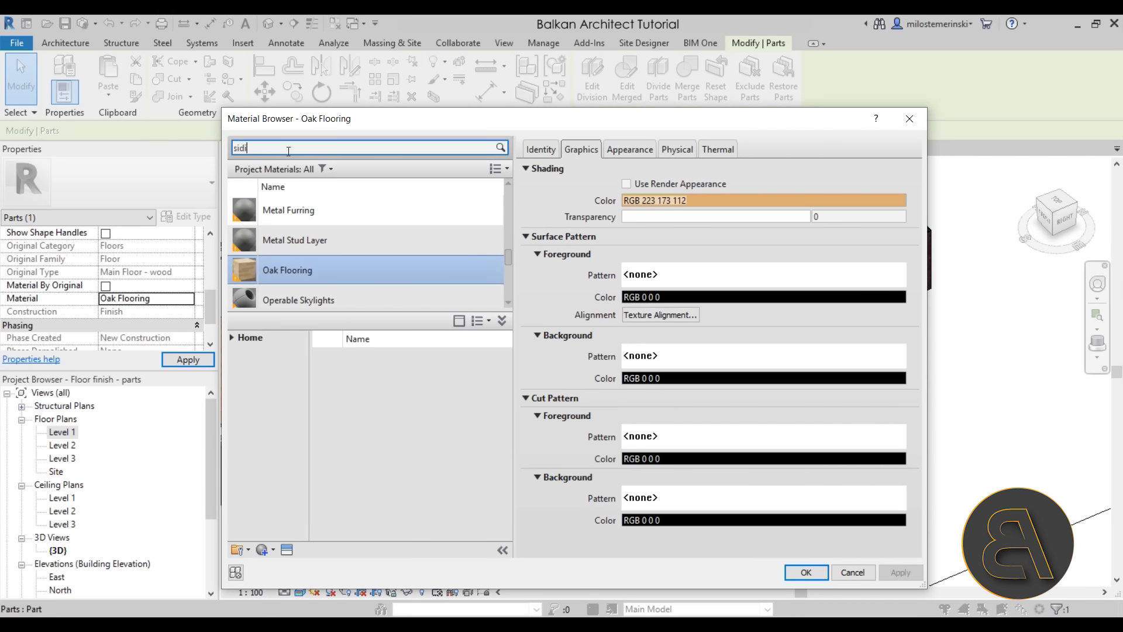
click(307, 226)
double_click(307, 226)
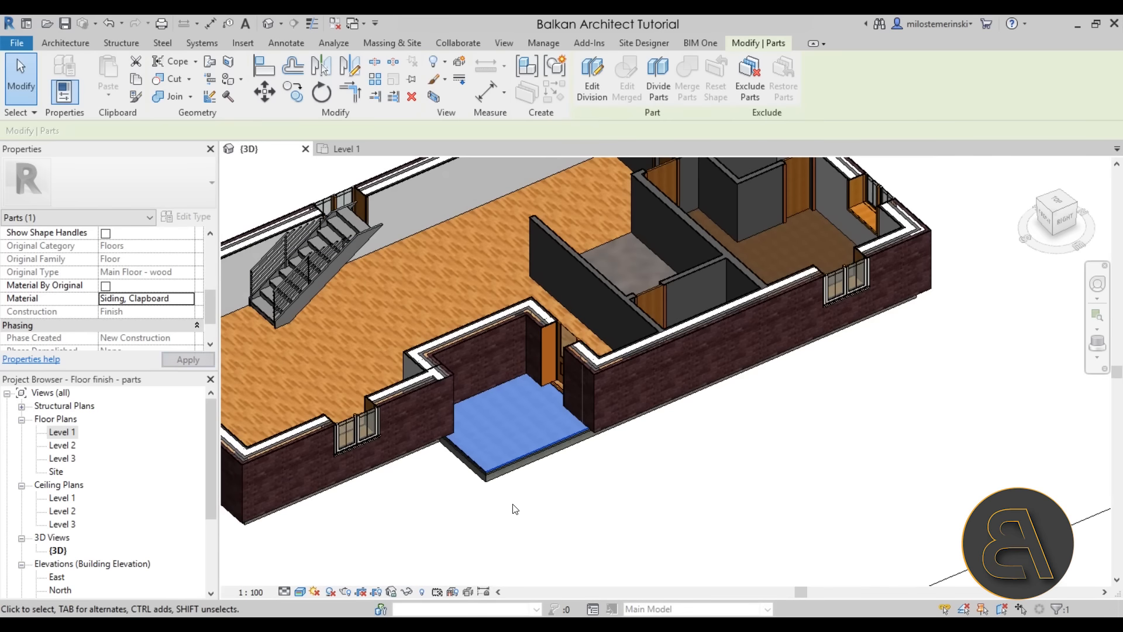
click(513, 507)
scroll(512, 432, down, 2)
shift+middle_drag(531, 397, 473, 343)
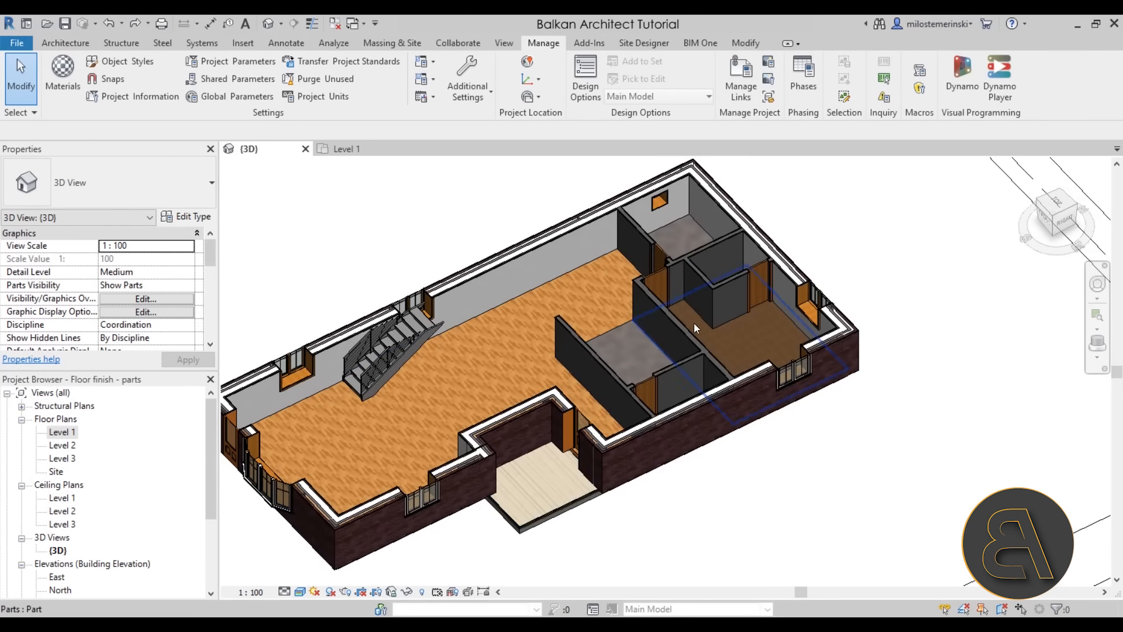
Switch to the Level 1 floor plan and pan it into position
scroll(693, 322, down, 3)
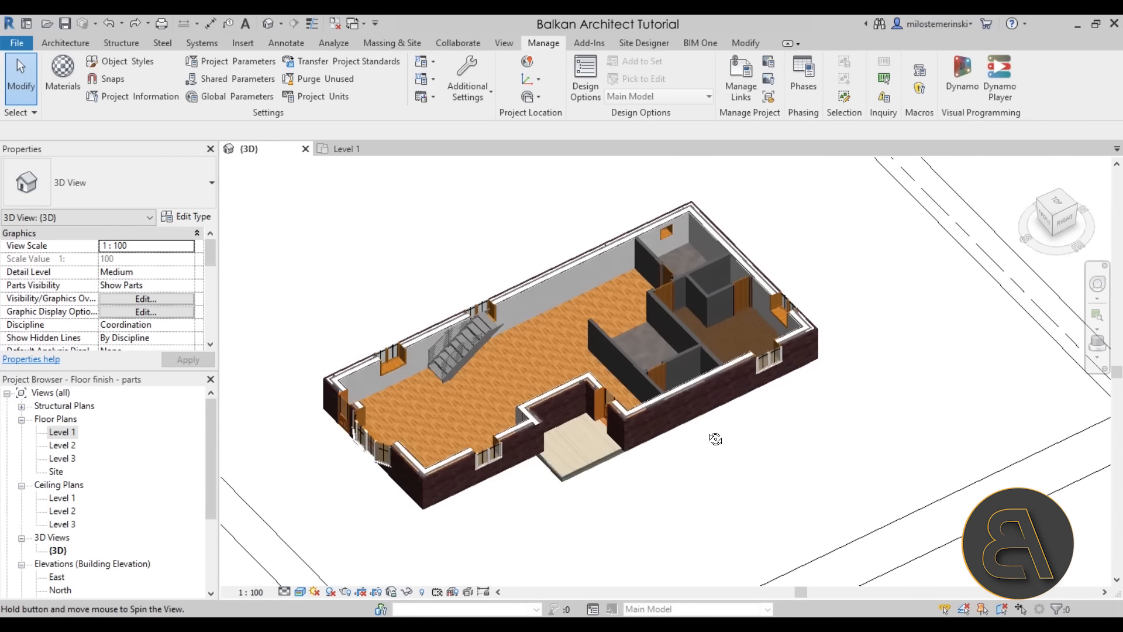
click(361, 153)
middle_drag(643, 459, 626, 459)
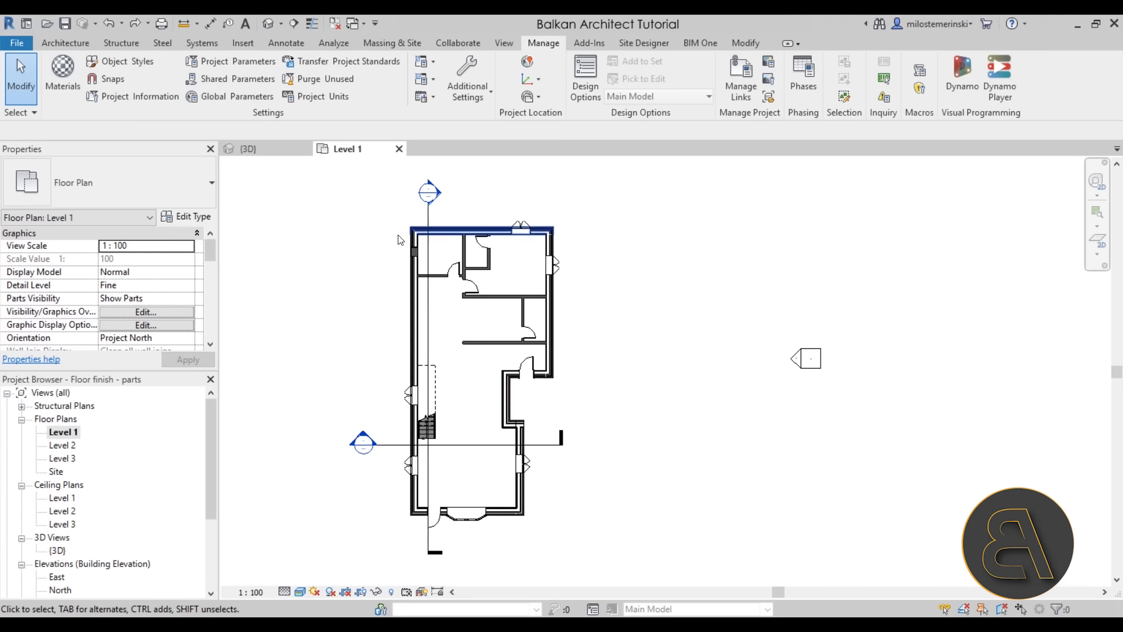
middle_drag(571, 520, 548, 518)
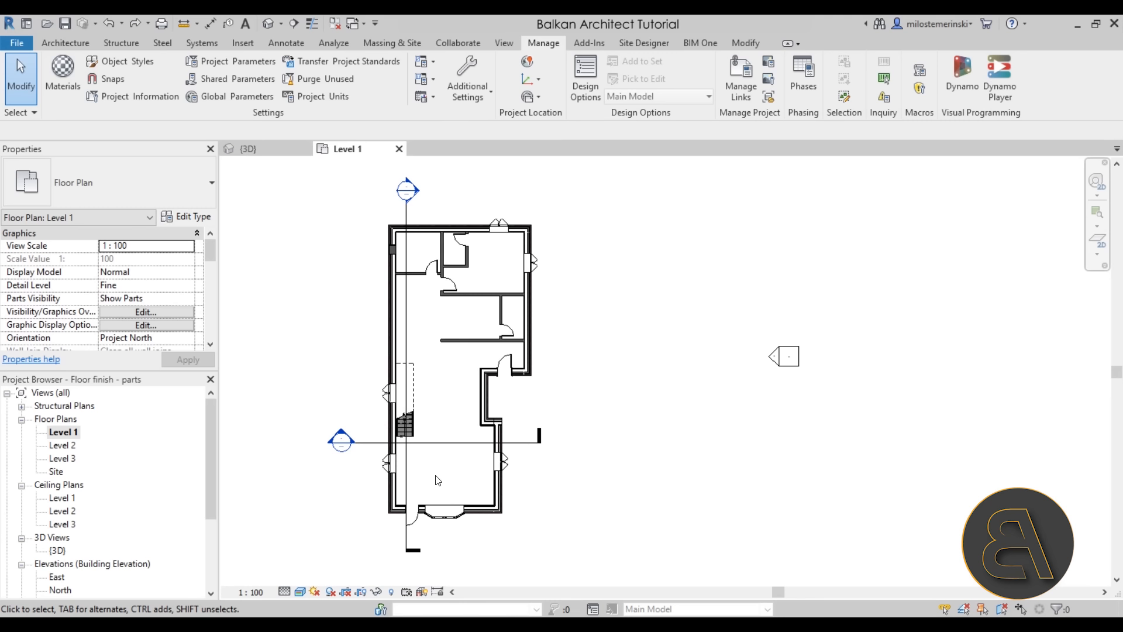
scroll(154, 299, down, 8)
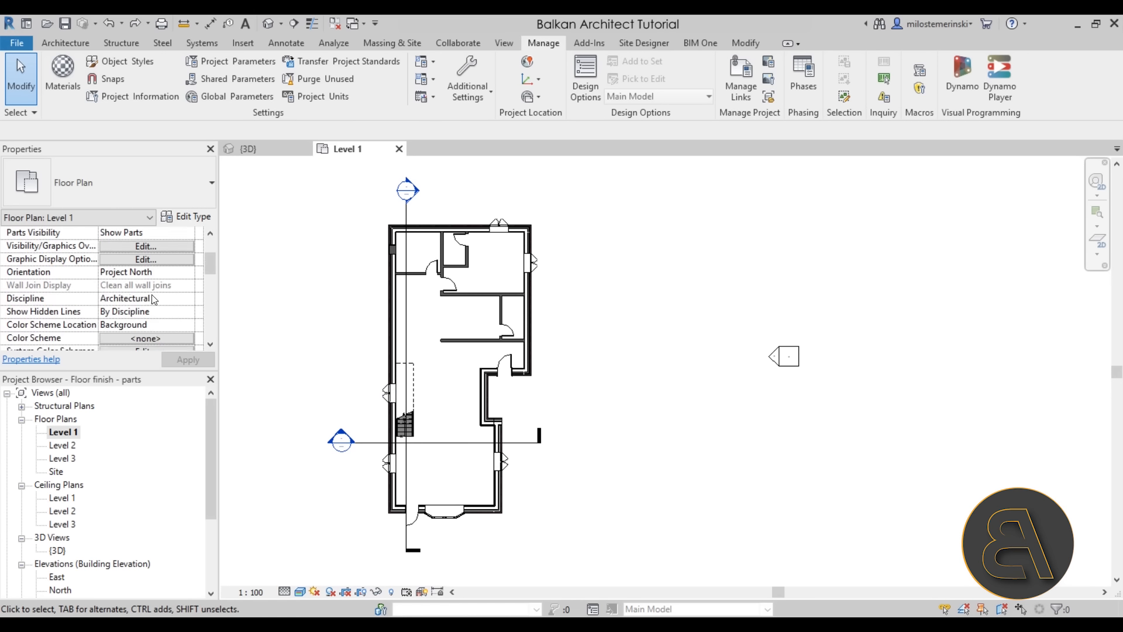
scroll(154, 299, down, 2)
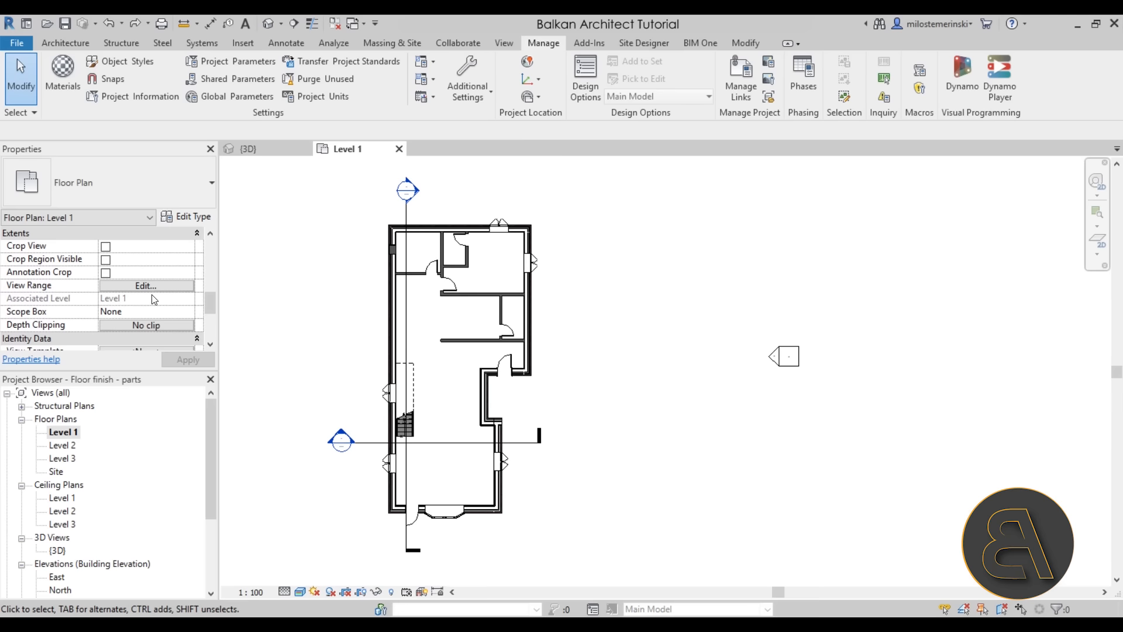
middle_drag(462, 396, 457, 393)
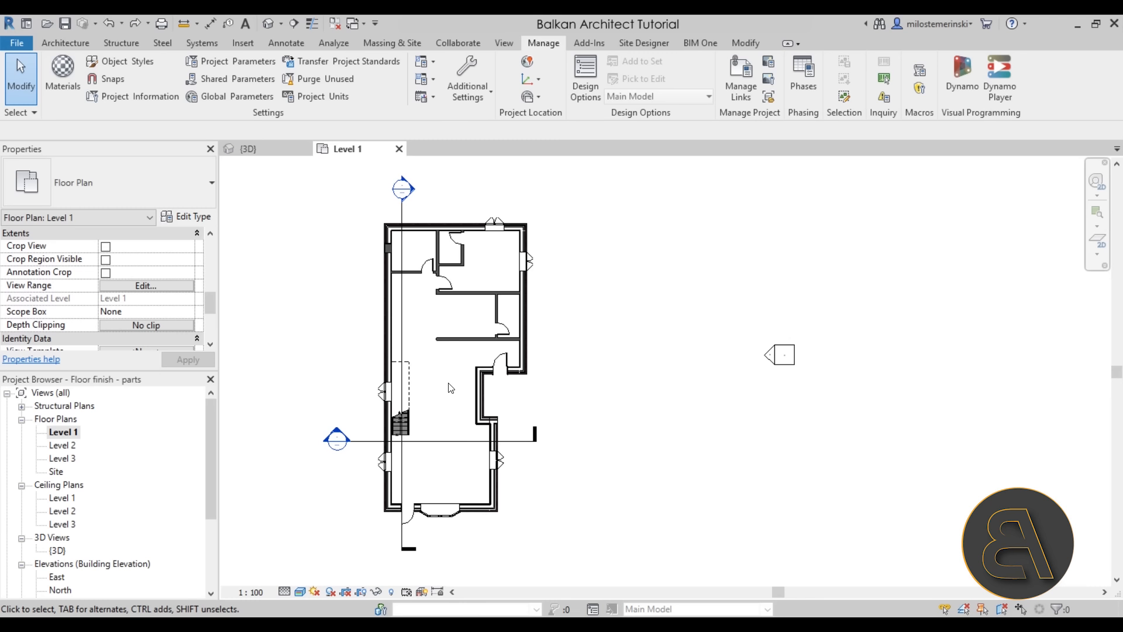
Set Level 1's View Range Bottom and View Depth both to Unlimited, then apply
click(154, 285)
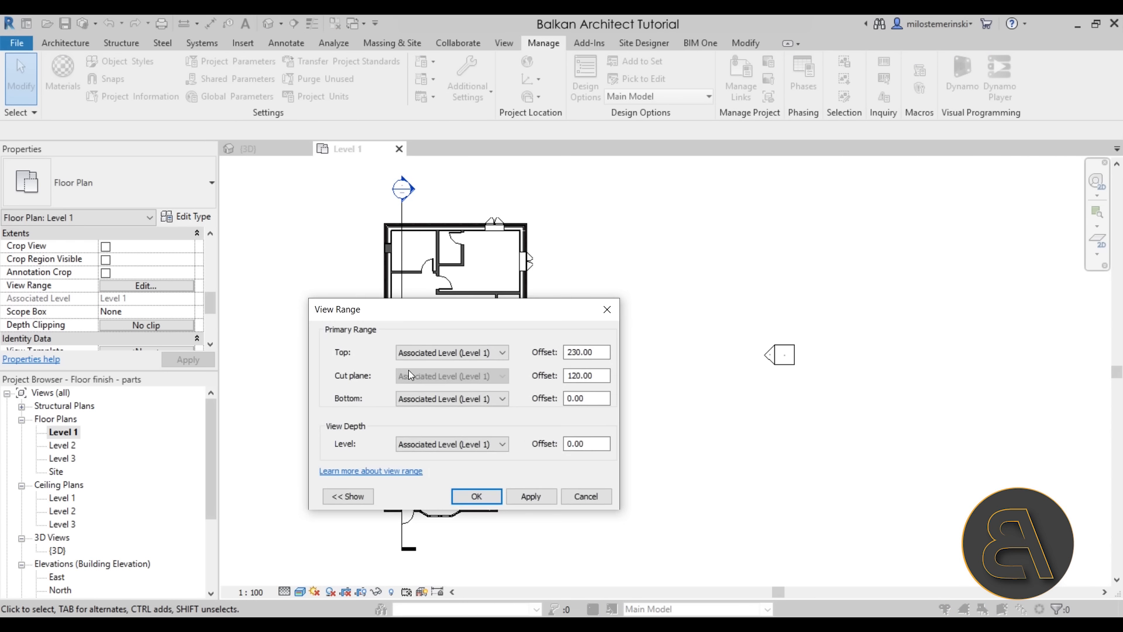
click(410, 399)
click(424, 432)
click(531, 496)
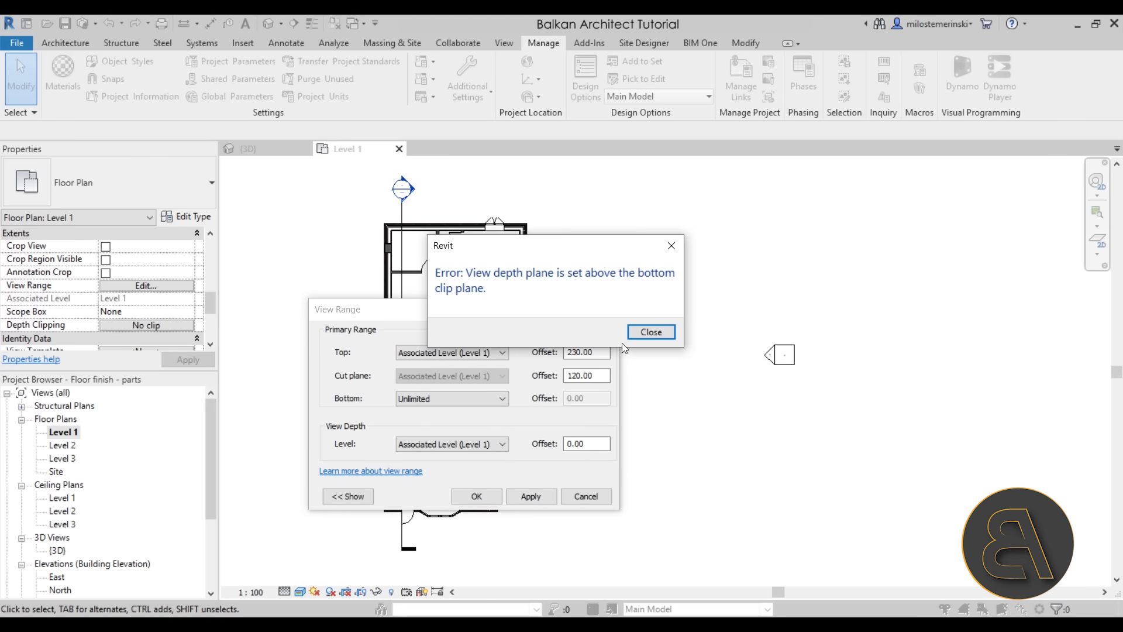
click(650, 331)
click(433, 444)
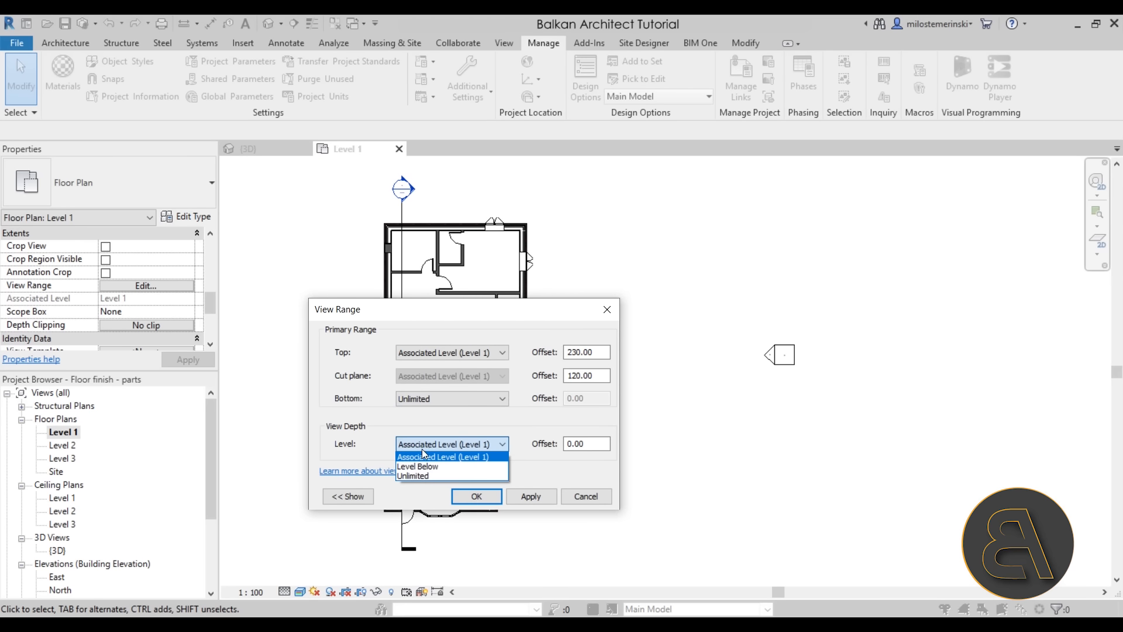
click(417, 477)
click(533, 497)
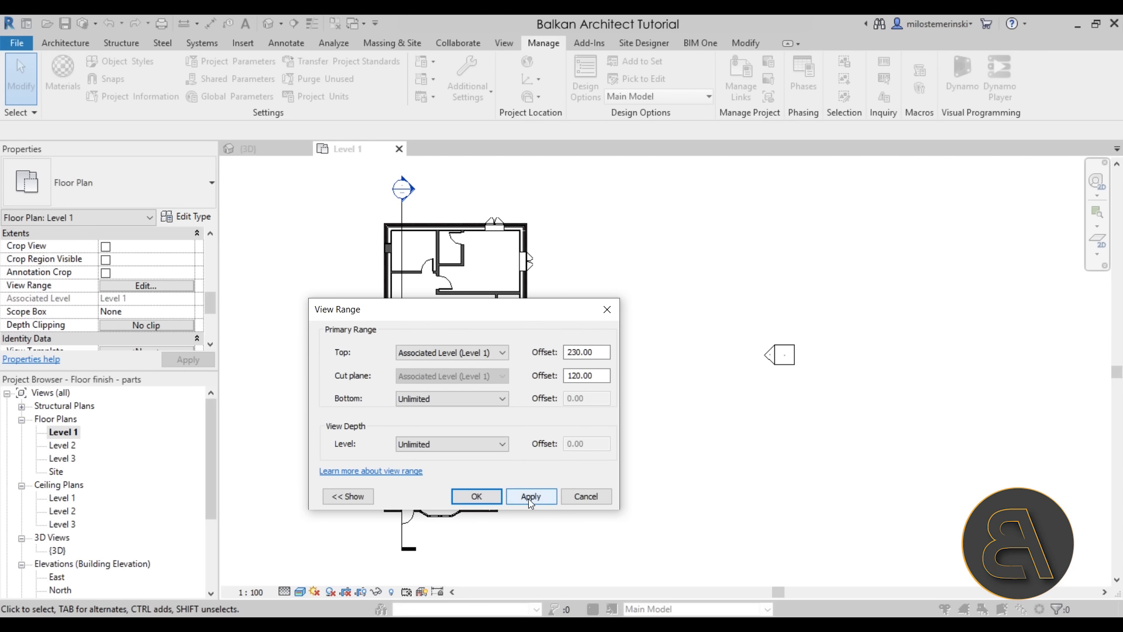
click(476, 496)
scroll(434, 291, up, 2)
scroll(430, 321, down, 3)
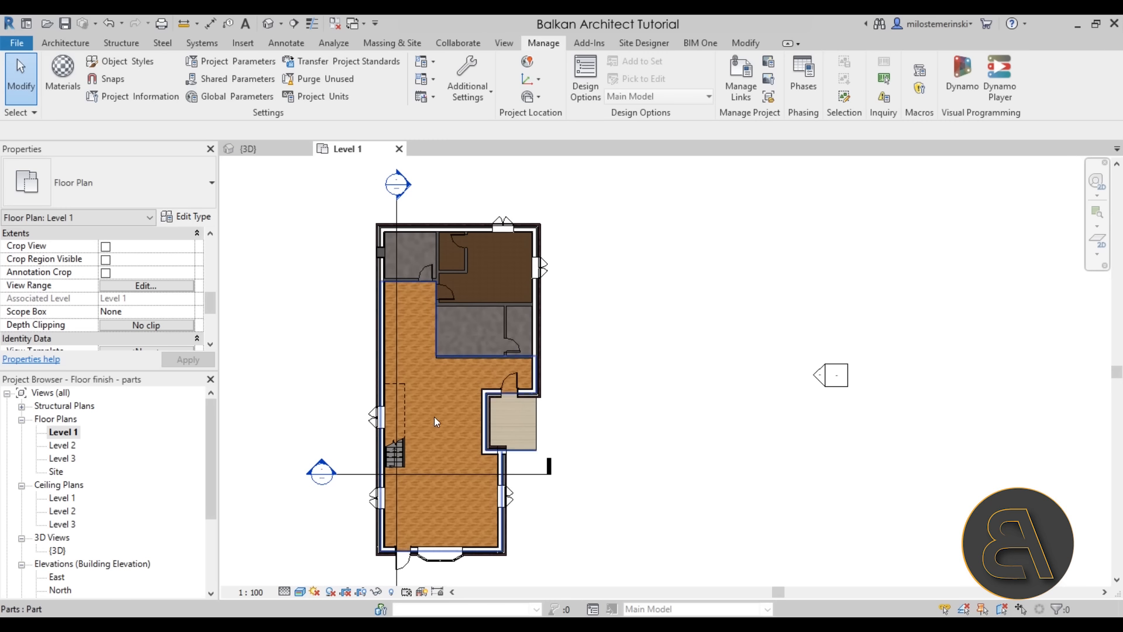
Recentre the Level 1 plan, then switch to the {3D} view of the house
middle_drag(644, 481, 601, 455)
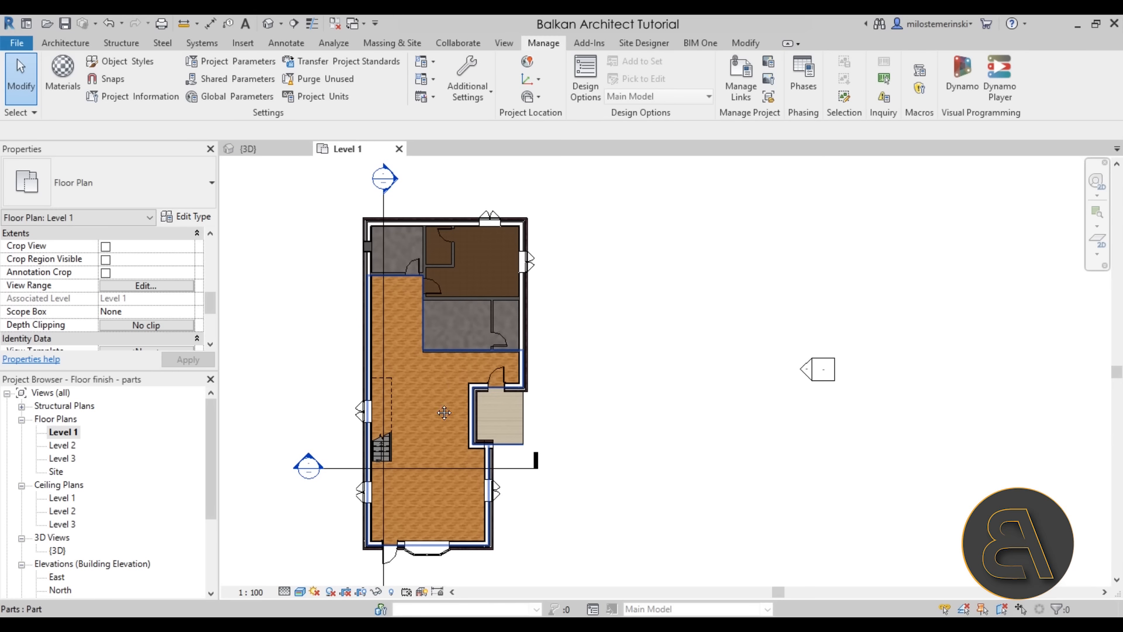
scroll(436, 387, down, 1)
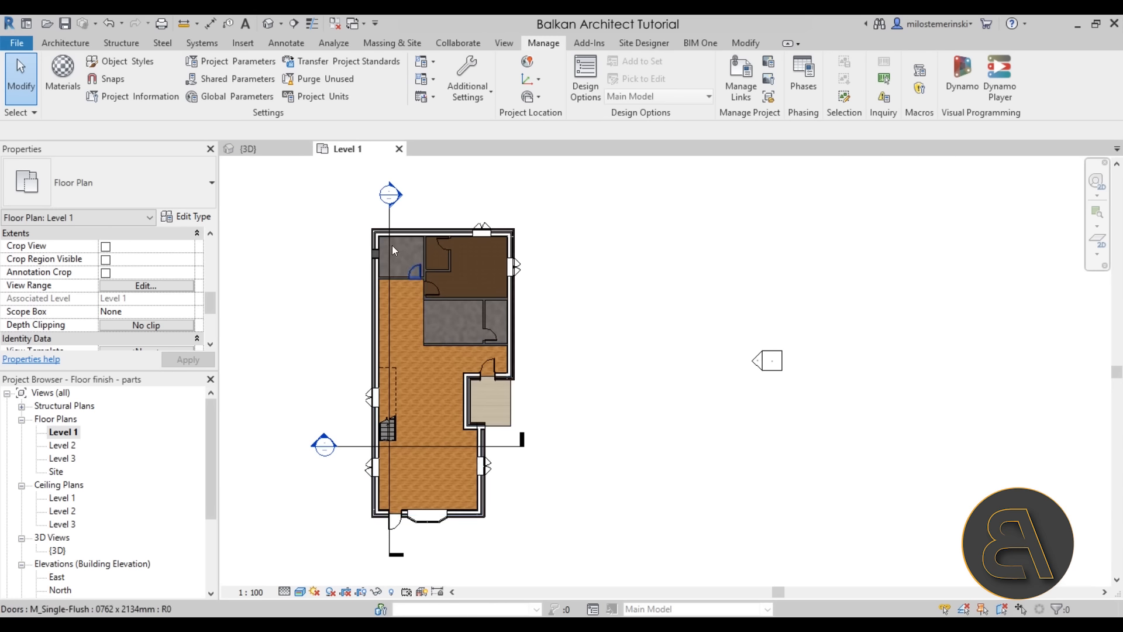
click(252, 148)
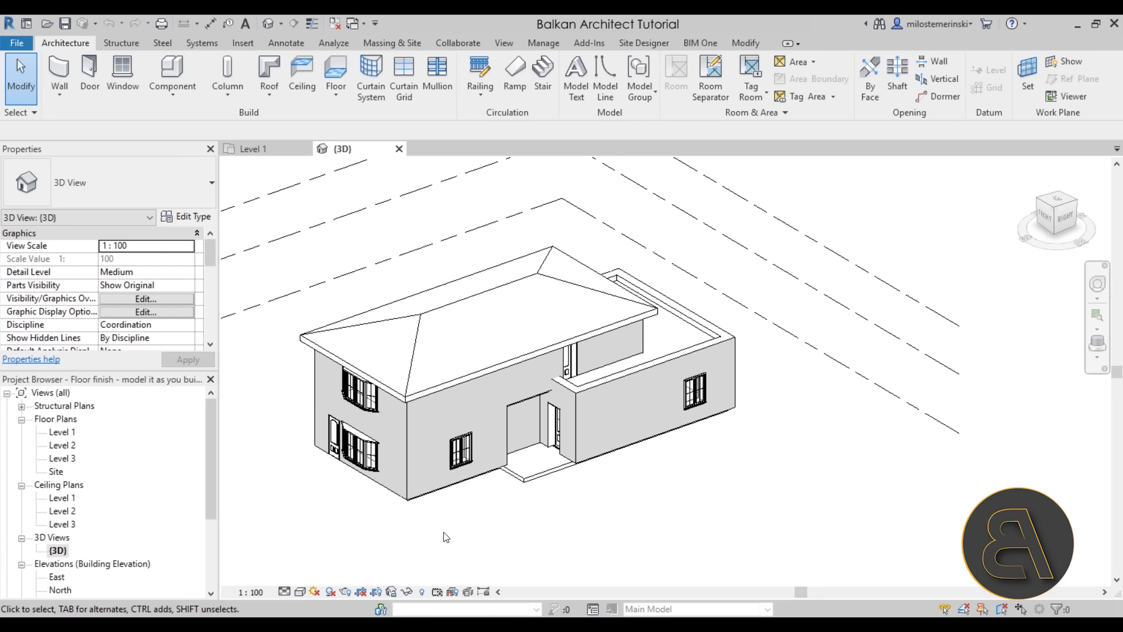
Select and zoom in on the small entrance floor slab in 3D
click(529, 493)
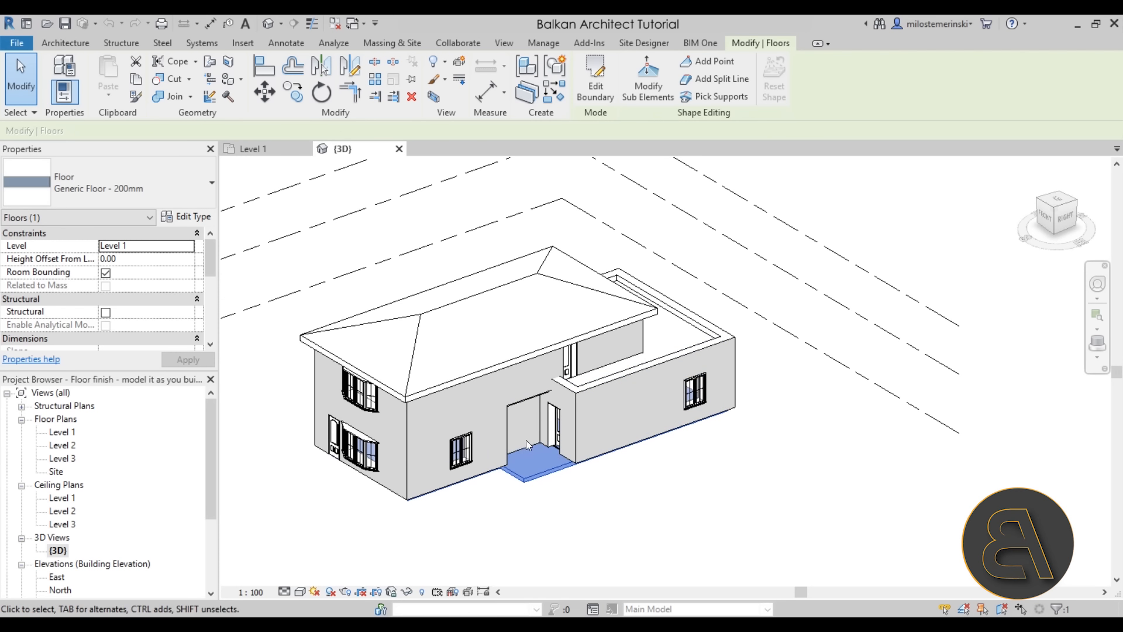
click(585, 488)
click(549, 472)
scroll(529, 461, up, 2)
scroll(529, 461, up, 2)
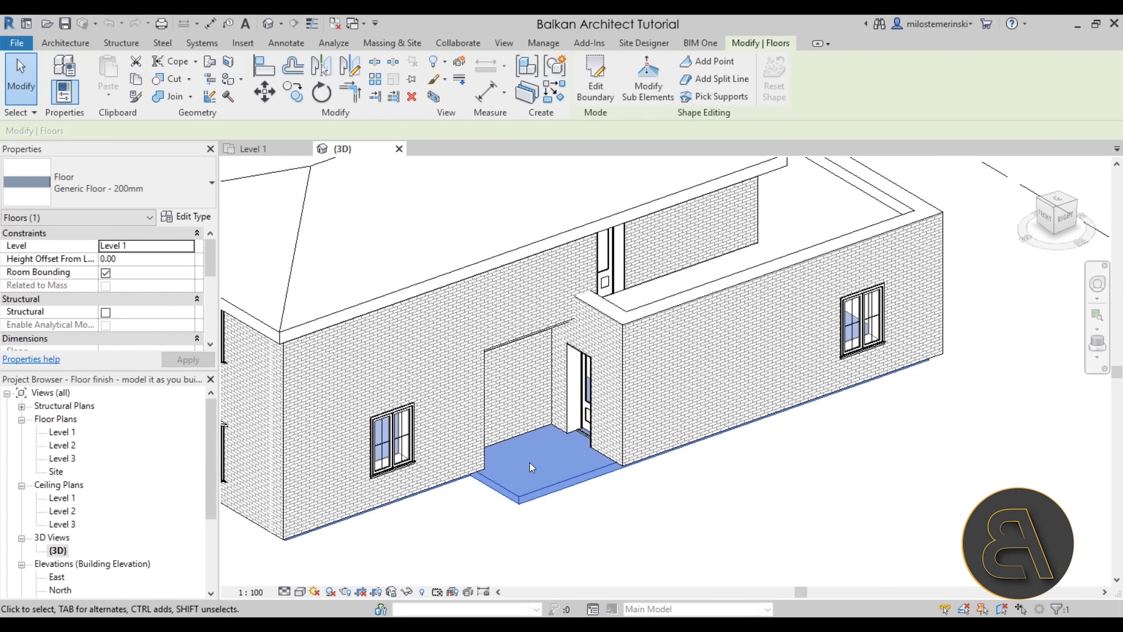
scroll(541, 461, down, 4)
Return to the Level 1 floor plan and adjust the view
click(262, 148)
scroll(428, 326, up, 3)
middle_drag(454, 358, 455, 369)
scroll(457, 377, down, 1)
Start a new floor and duplicate Generic Floor as type 'Finish - wood floor'
click(341, 358)
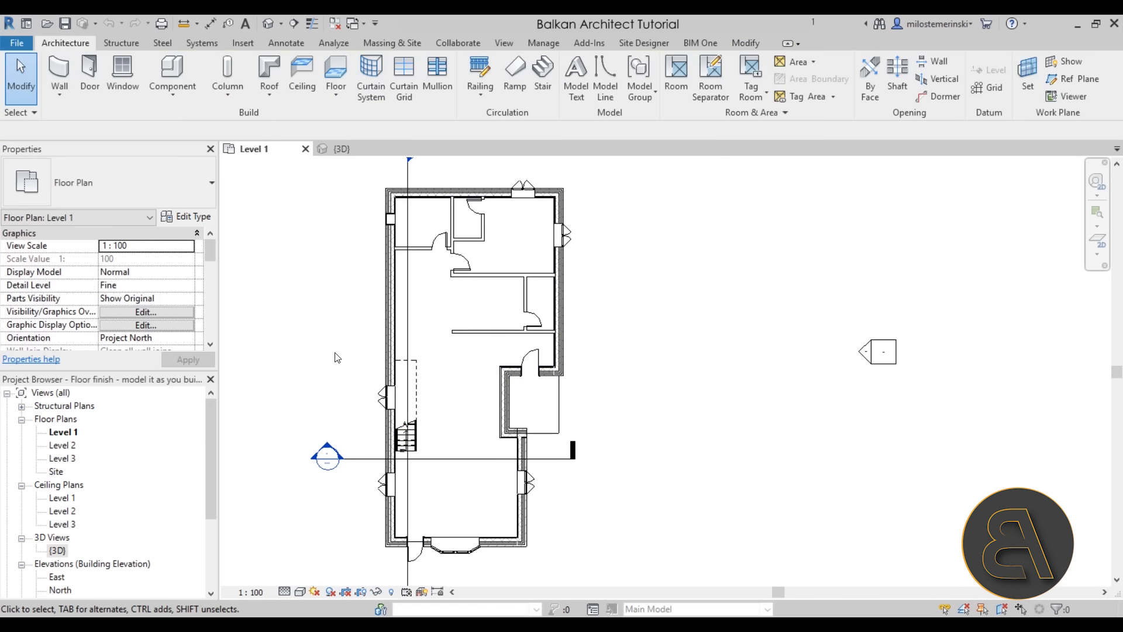
click(329, 65)
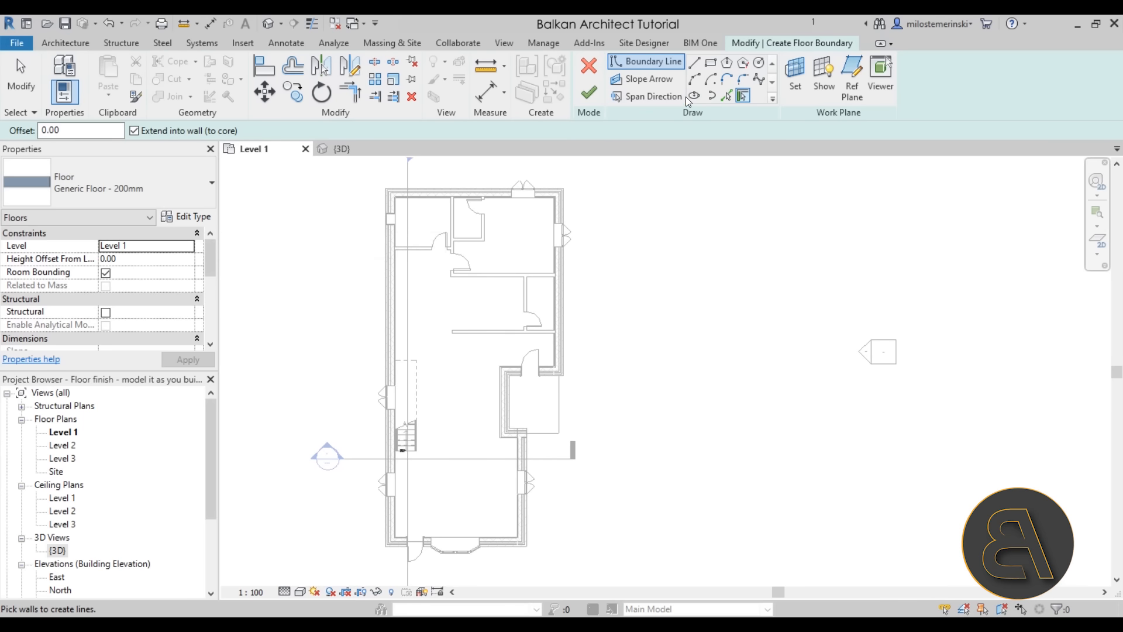
click(186, 217)
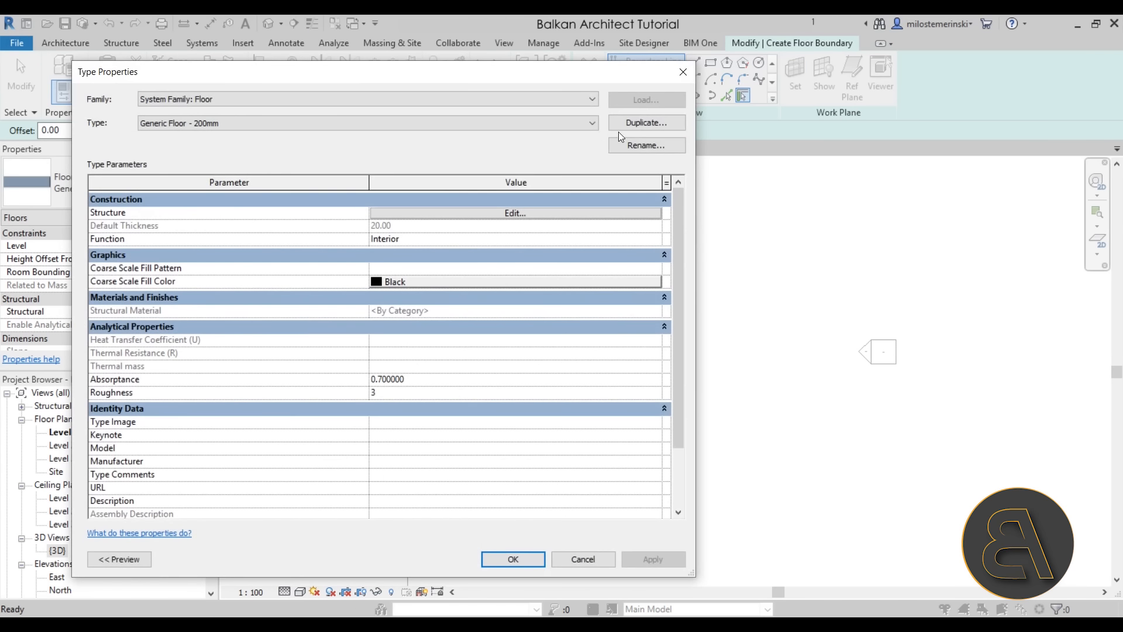
click(620, 125)
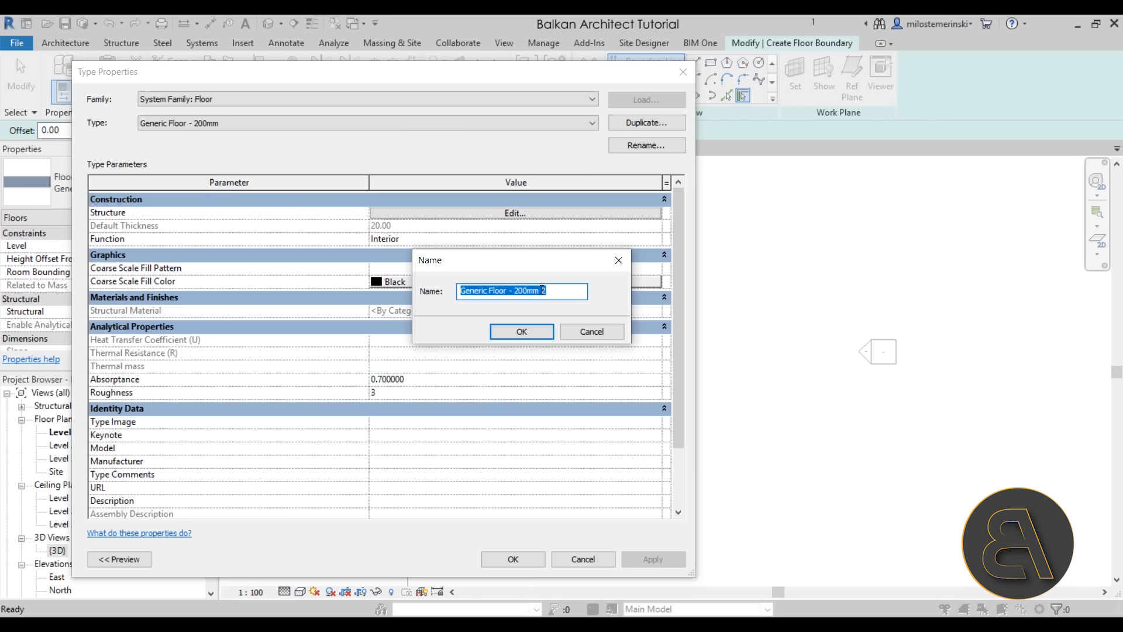
text(Finish - woo)
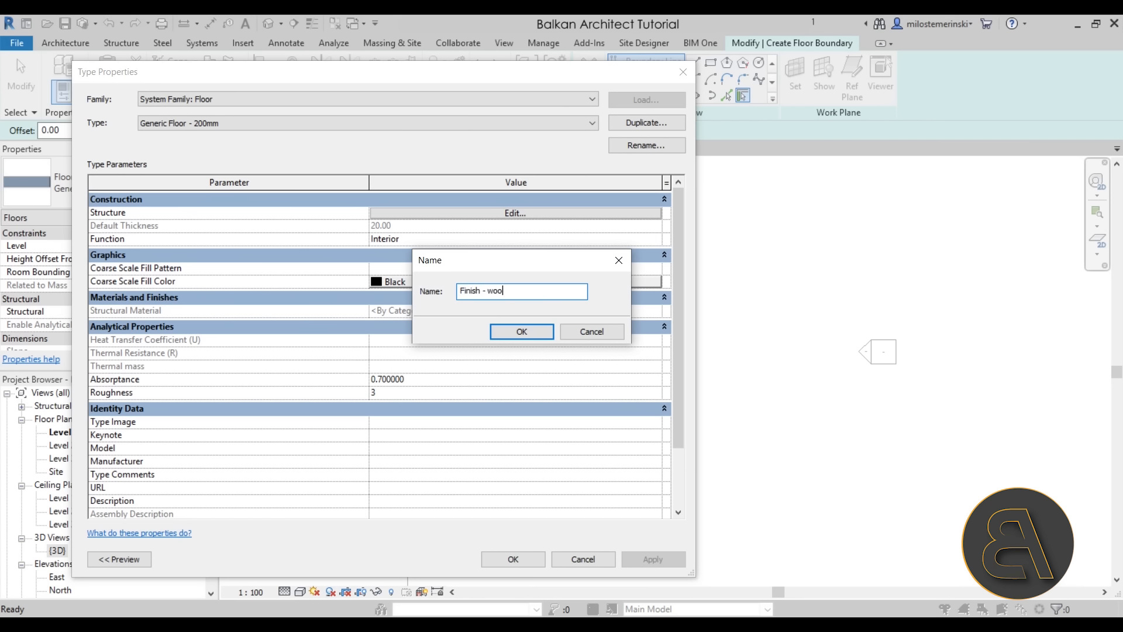
text(d floor)
key(Return)
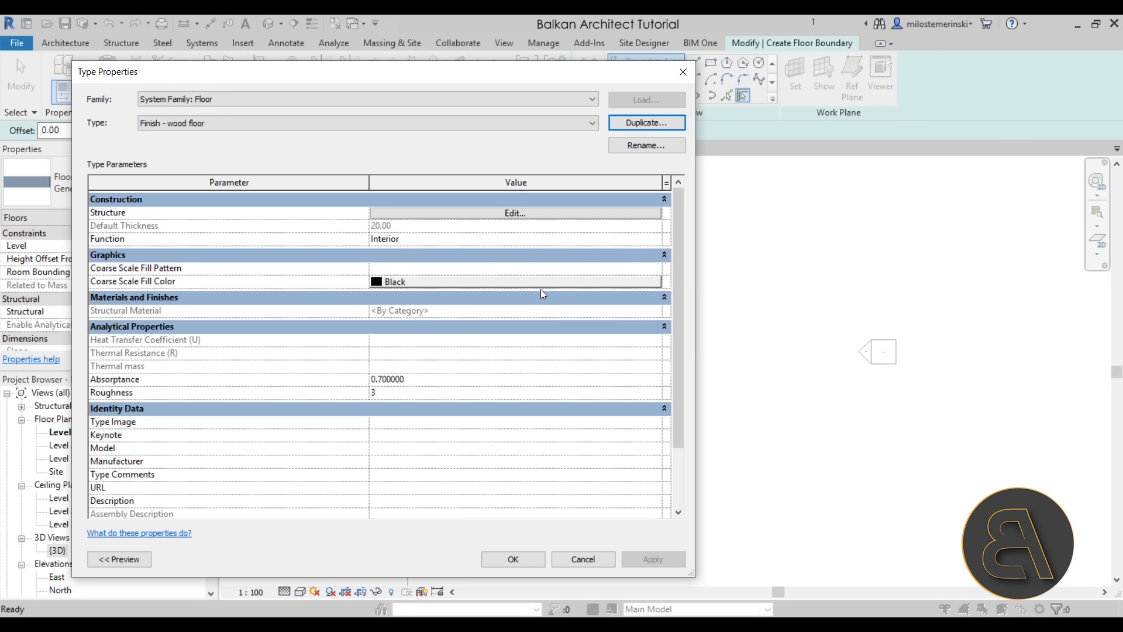
Give its structure layer thickness 2 and the Oak Flooring material
click(390, 213)
click(390, 211)
text(2)
click(338, 212)
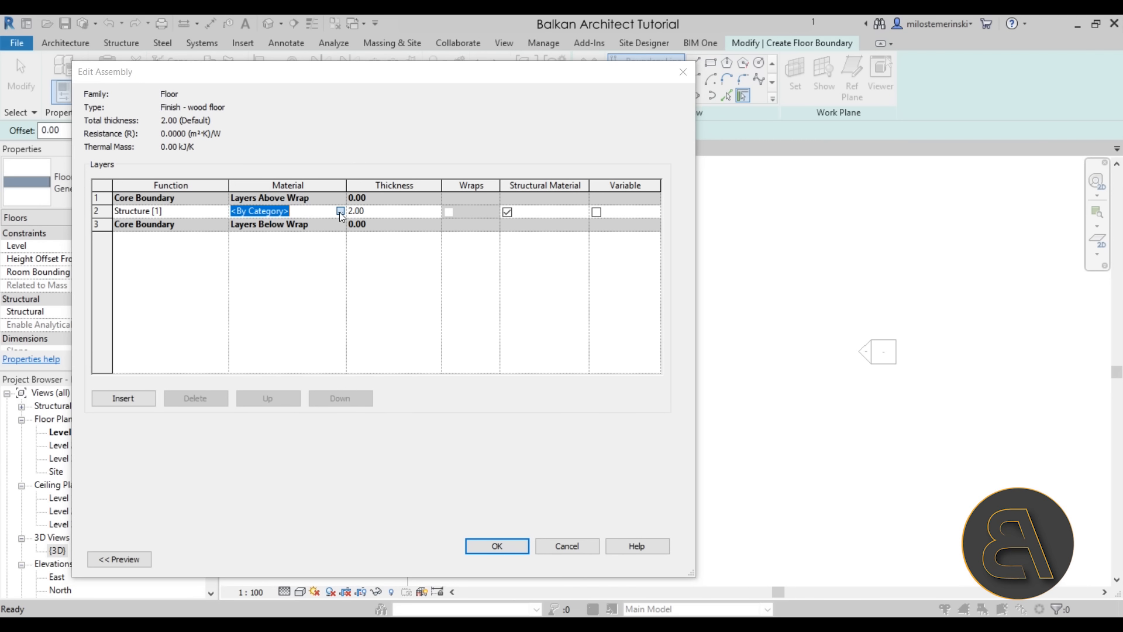
click(340, 211)
click(283, 147)
text(wood)
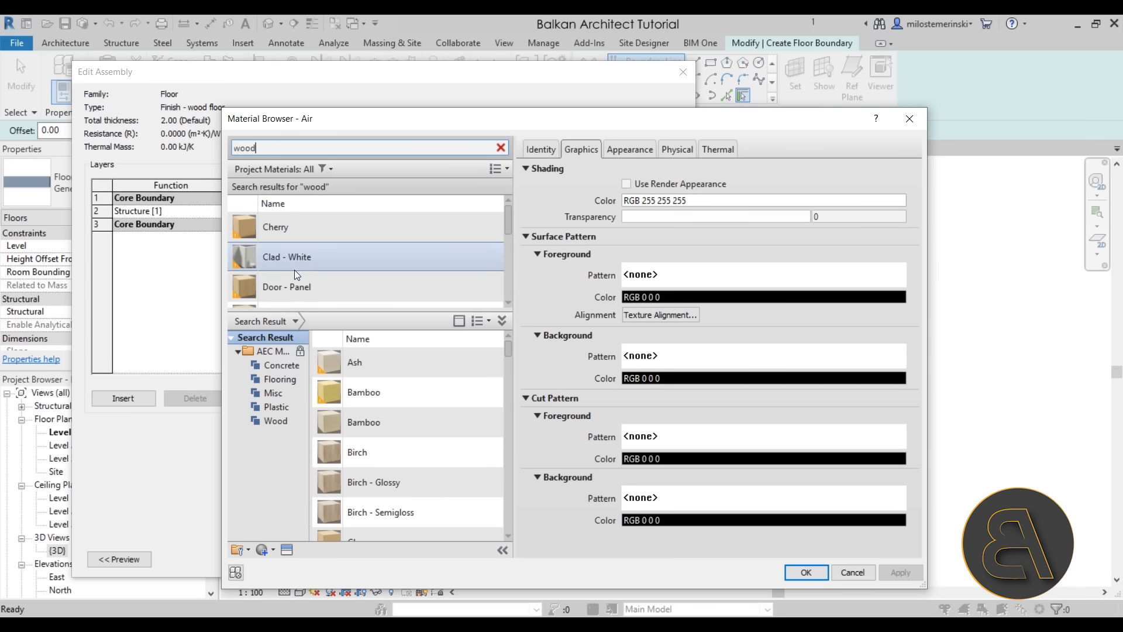
scroll(333, 263, down, 5)
scroll(333, 263, up, 3)
double_click(292, 248)
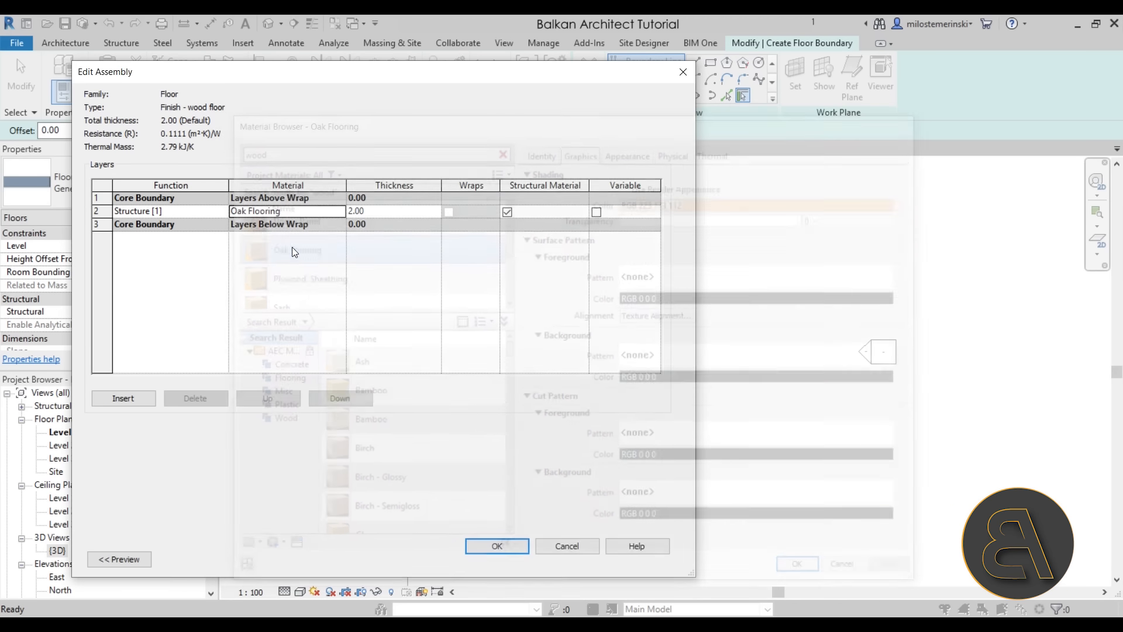
click(497, 547)
Duplicate the wood floor type and begin renaming the copy
click(630, 121)
click(526, 291)
drag(546, 290, 490, 293)
Name the copy 'Finish - tile' and set its structure layer to Ceramic Tile
text(tile)
key(Return)
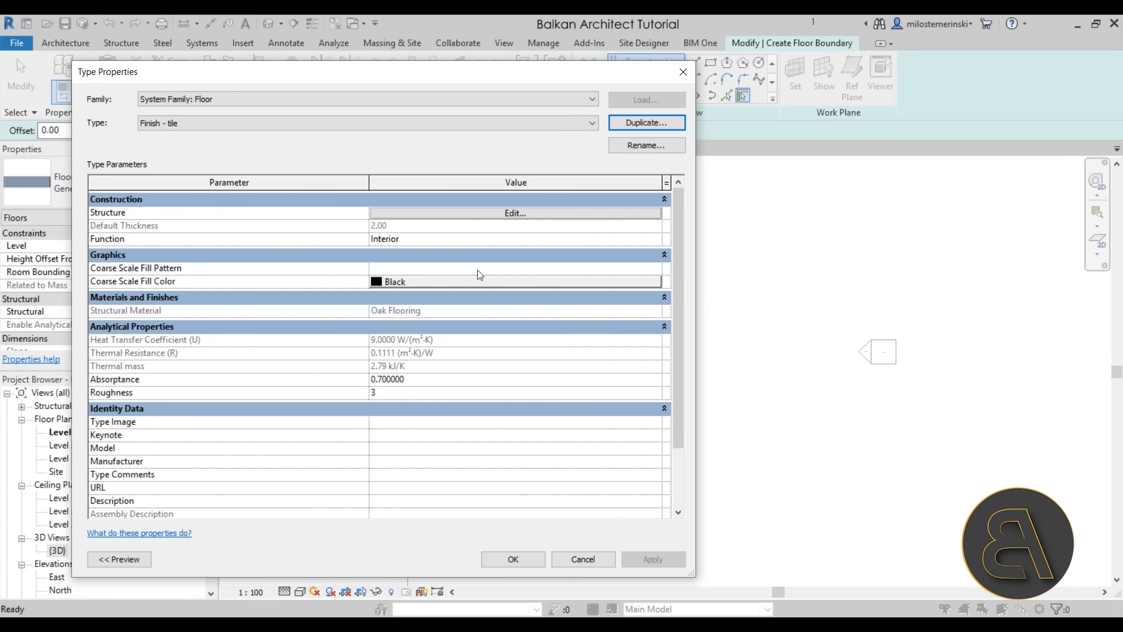
click(389, 215)
click(336, 214)
click(340, 211)
click(285, 147)
text(tile)
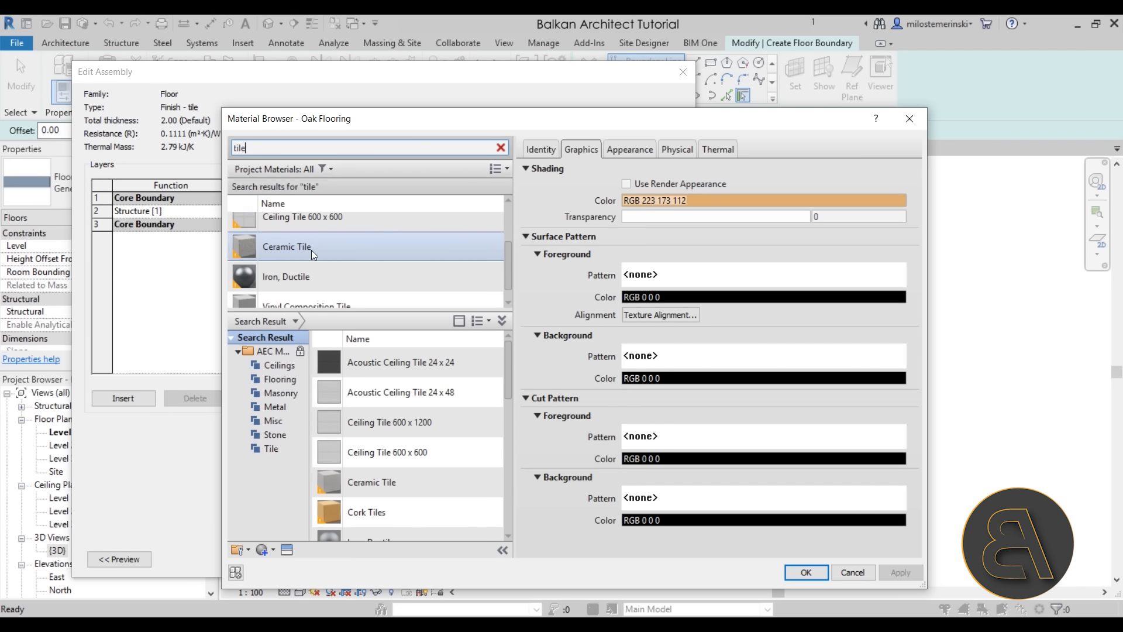
double_click(299, 252)
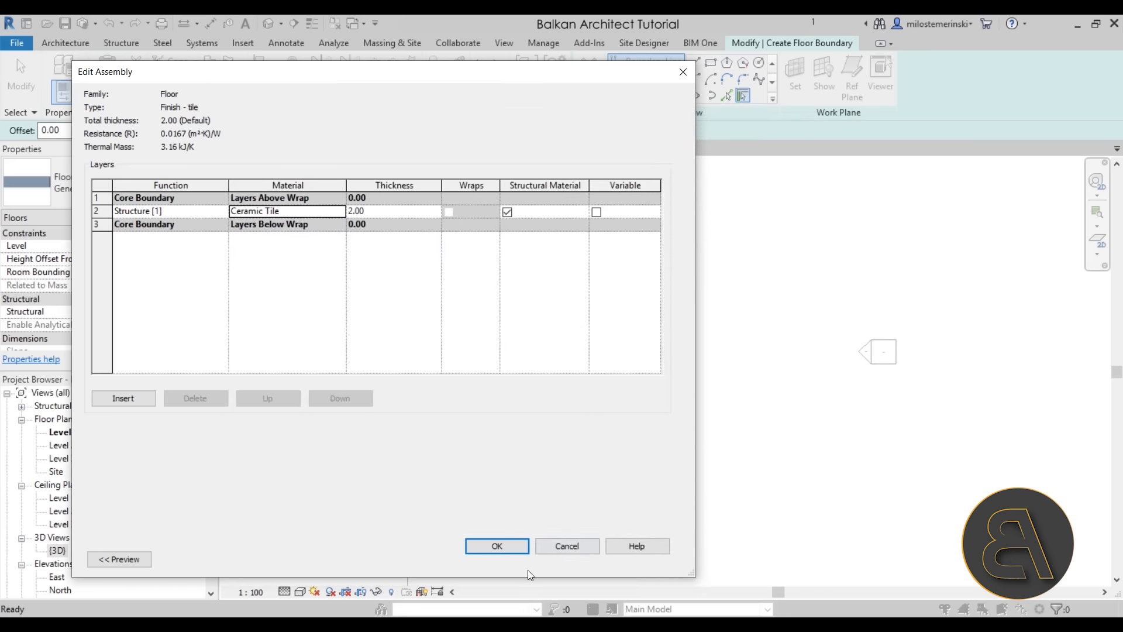
click(506, 544)
Duplicate it as 'Finish - carpet' with Carpet material, then accept the new floor types
click(628, 122)
drag(522, 291, 488, 298)
key(BackSpace)
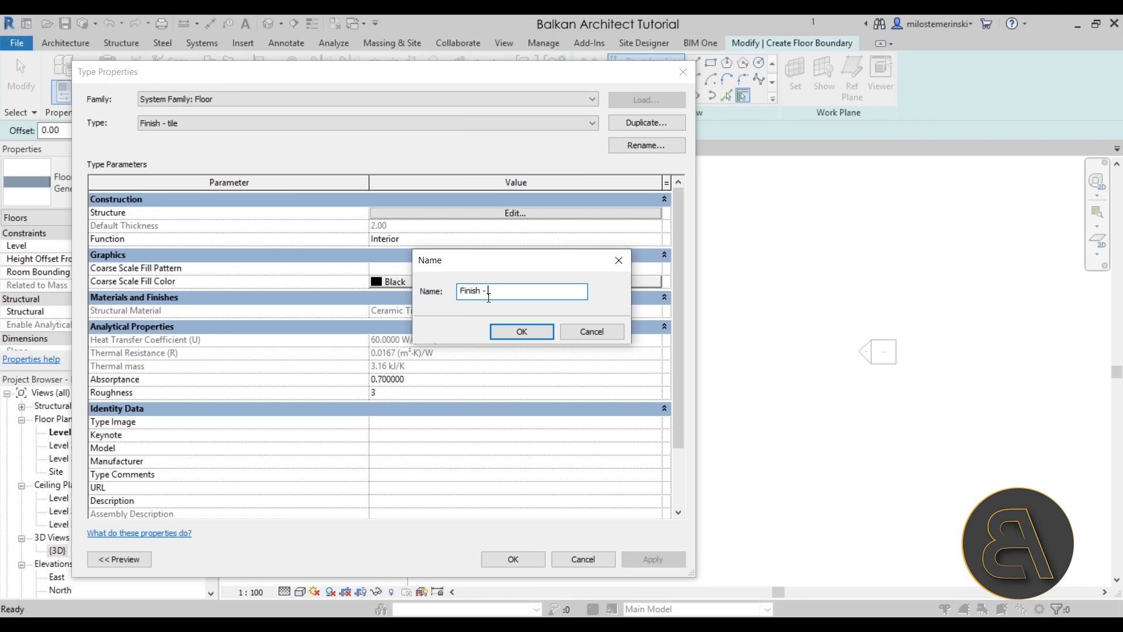
text(carper)
key(Return)
click(464, 214)
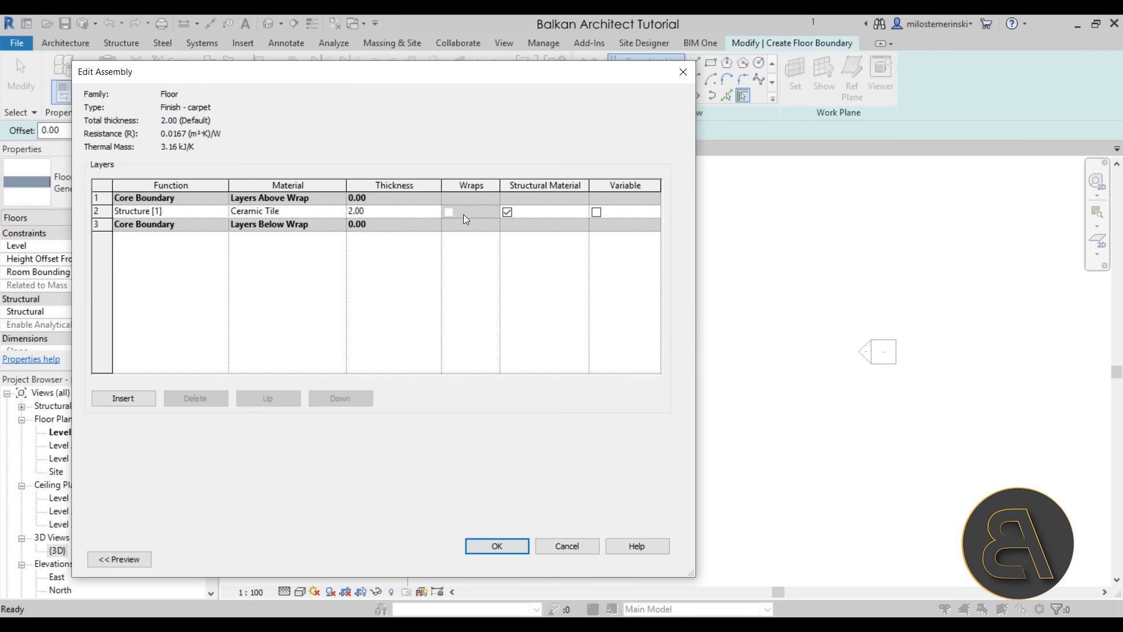
click(331, 214)
click(339, 211)
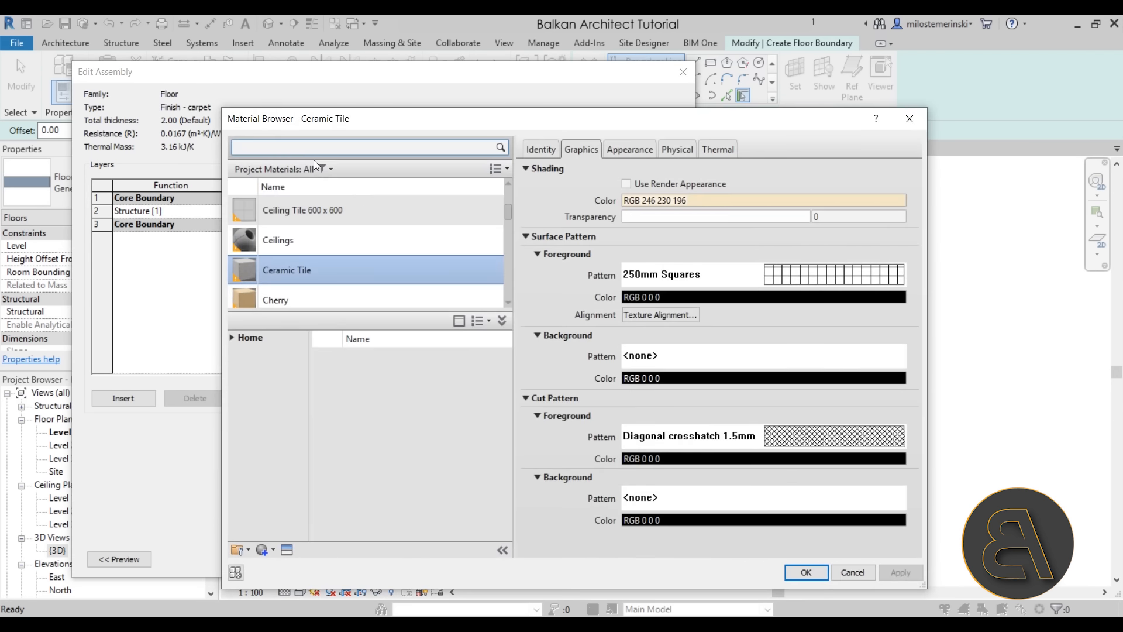
text(carp)
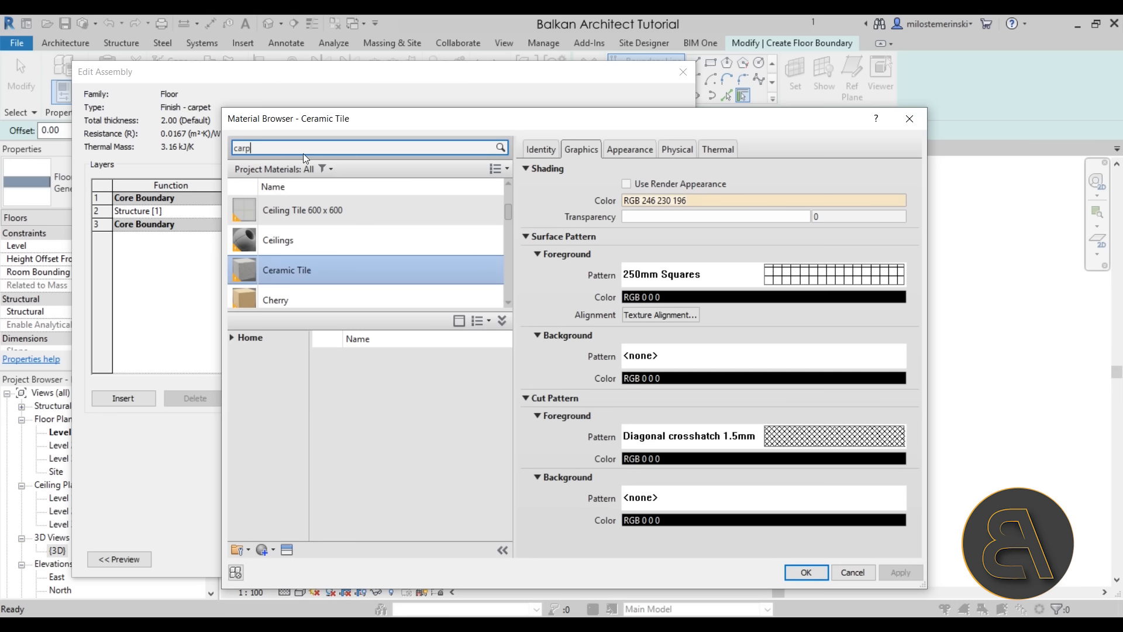
double_click(289, 225)
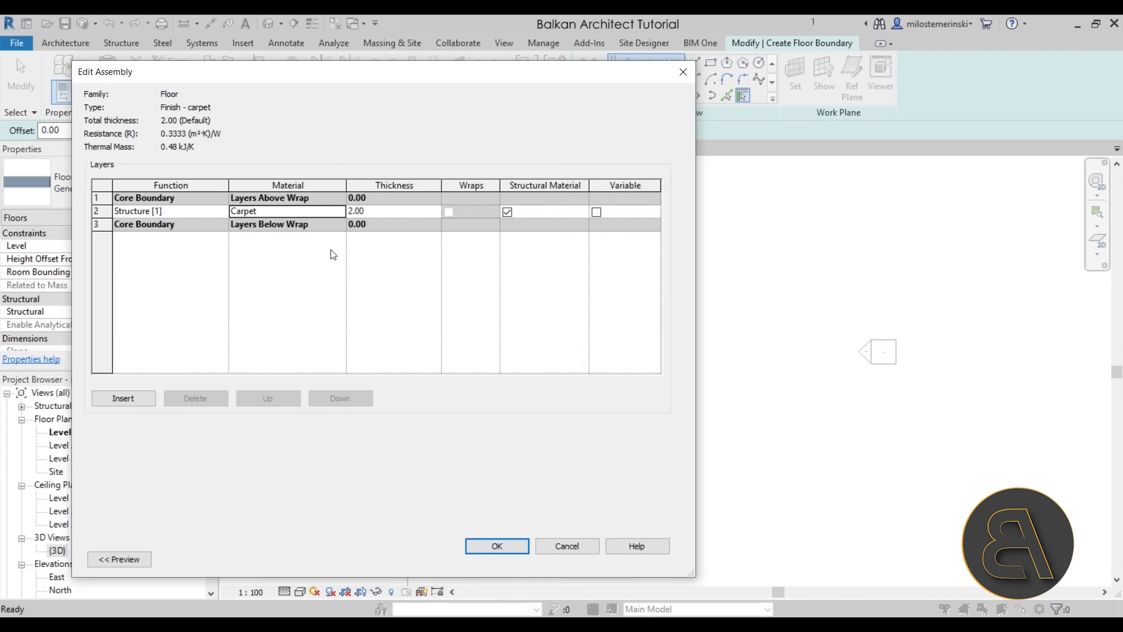
click(496, 544)
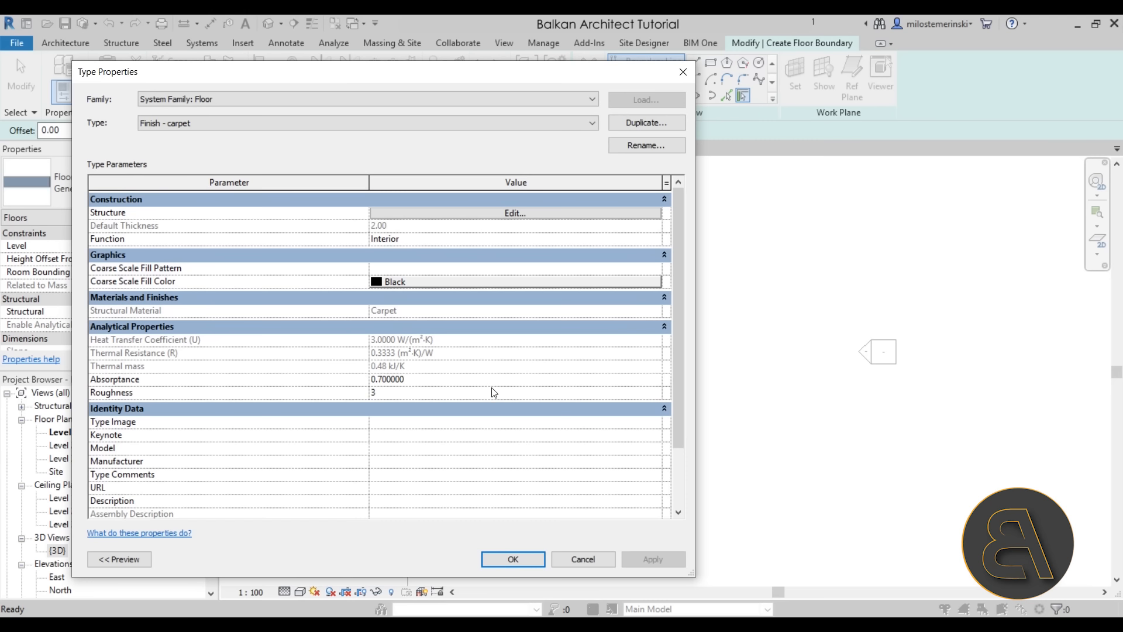
click(525, 560)
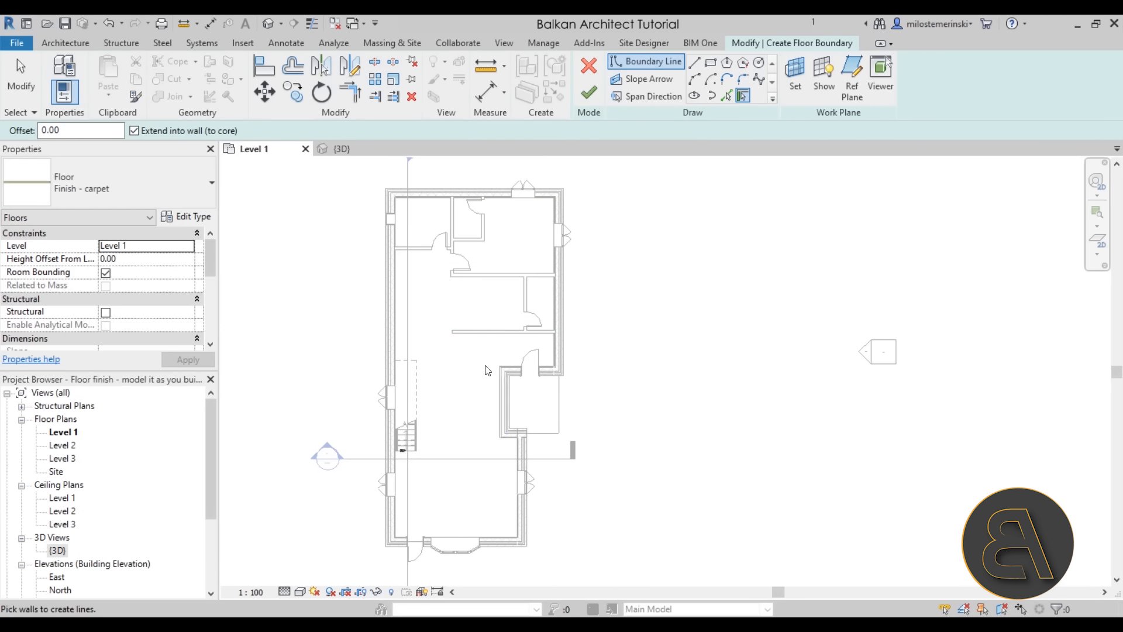
Sketch a rectangular boundary over the central room and create the carpet floor
scroll(431, 358, up, 1)
scroll(468, 251, up, 3)
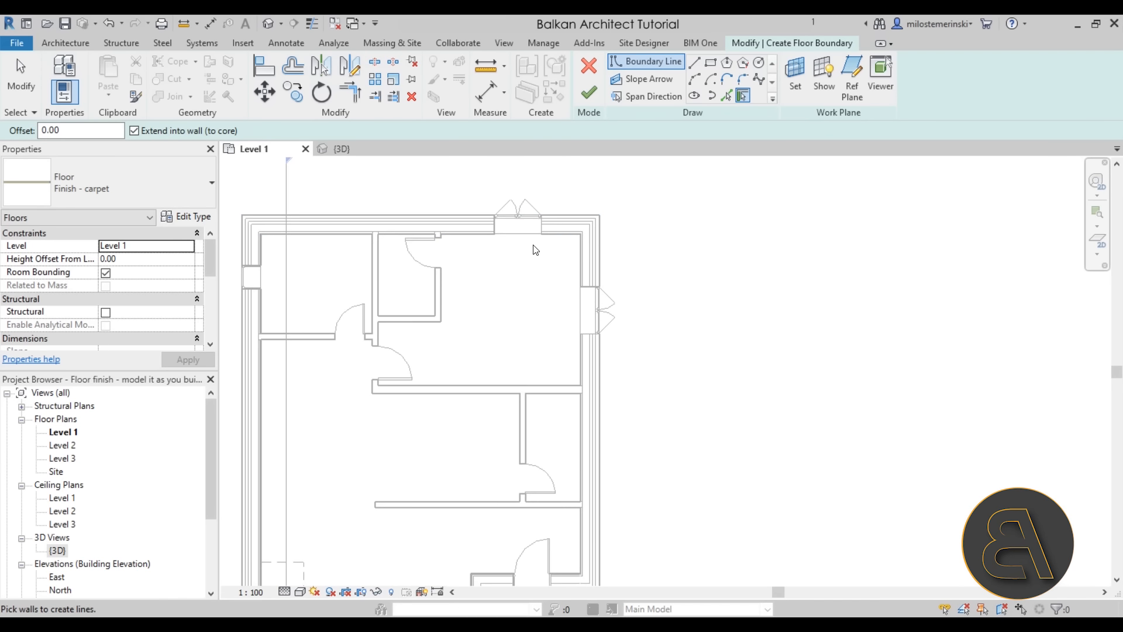
click(711, 63)
scroll(349, 246, up, 2)
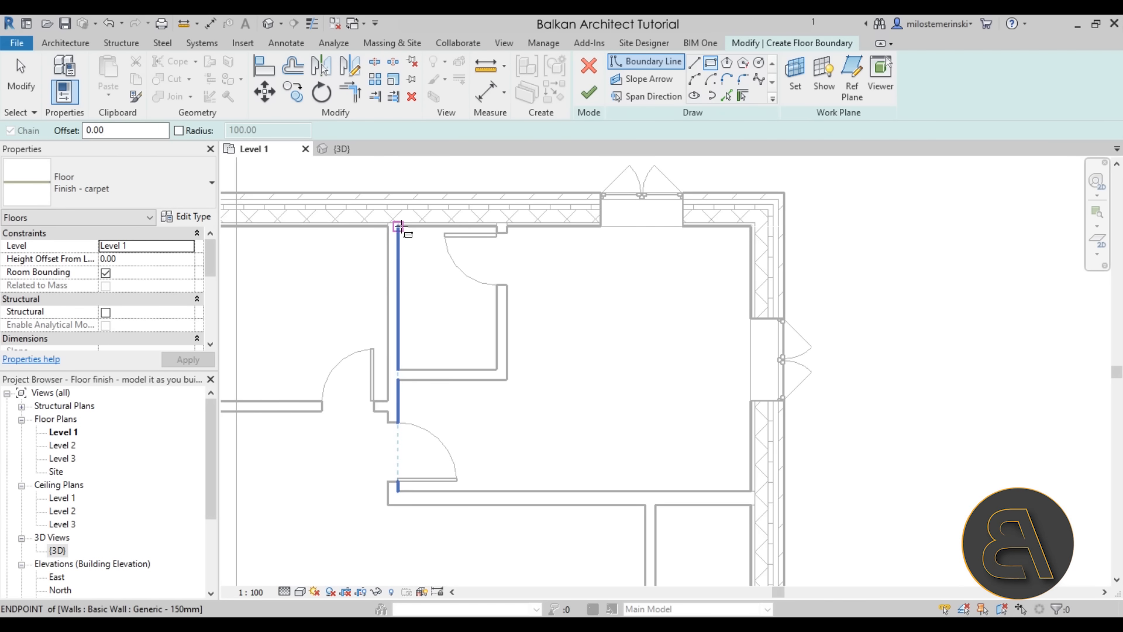
click(398, 225)
click(750, 490)
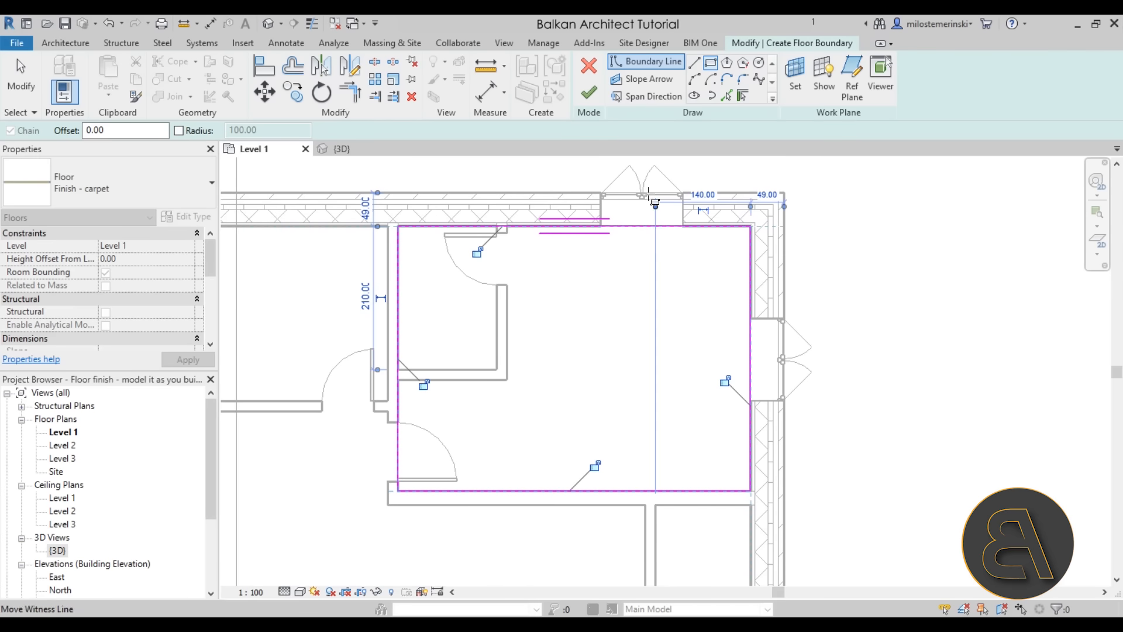
click(589, 95)
Dismiss the floor-overlap warning and deselect the carpet floor
scroll(574, 363, down, 1)
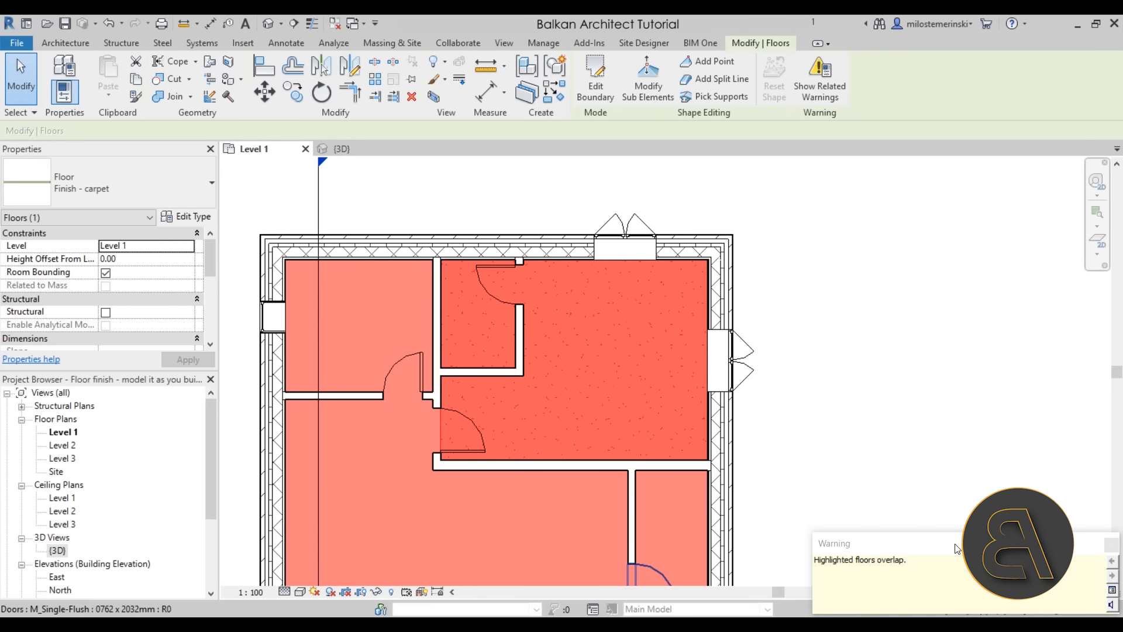
click(1111, 545)
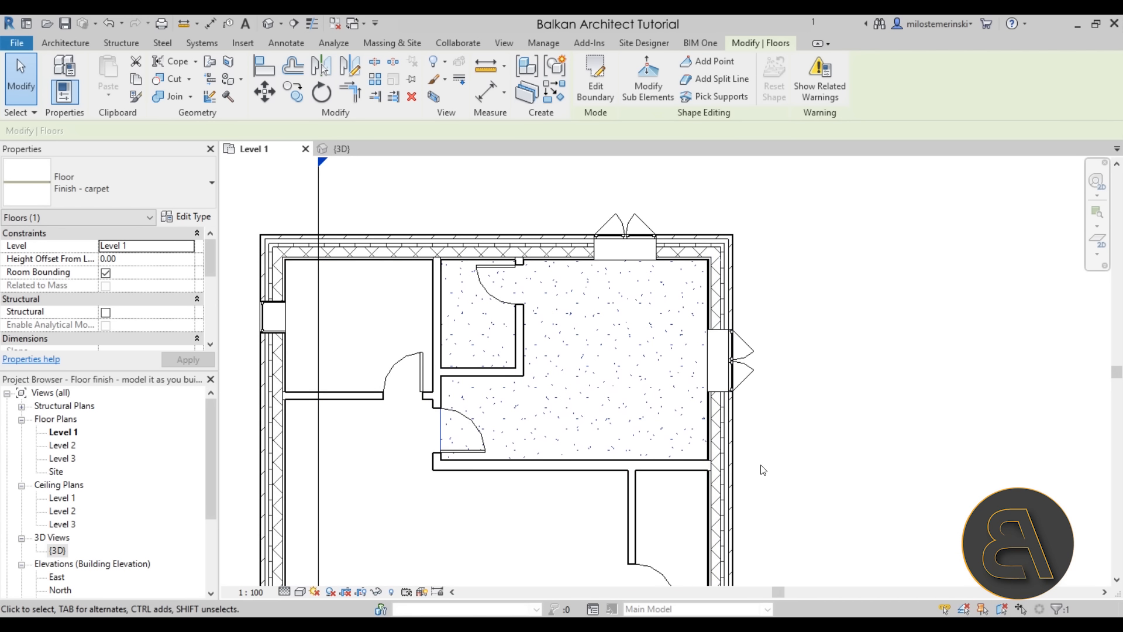
middle_drag(525, 497, 522, 451)
click(521, 449)
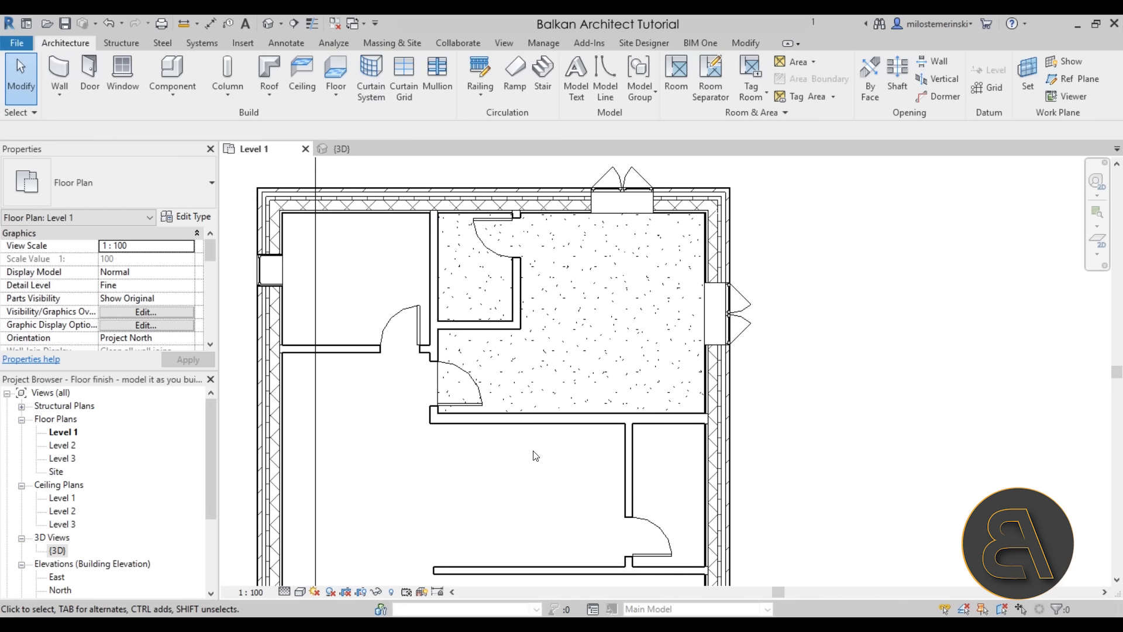
Start a Finish - tile floor and sketch a rectangle around the top-left room
click(335, 69)
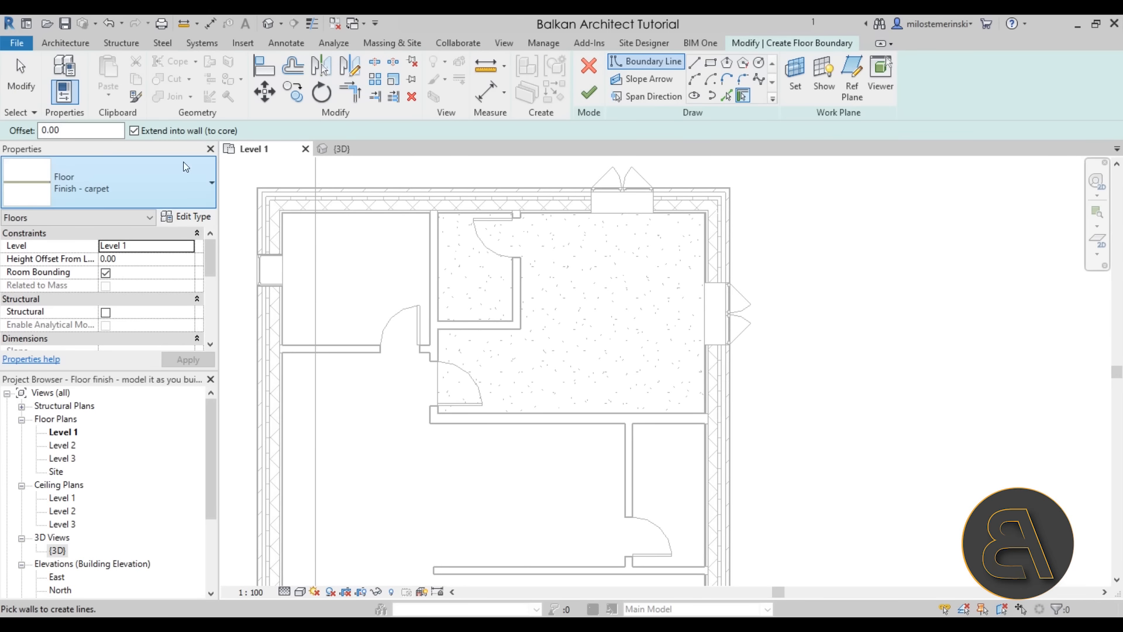
click(159, 182)
scroll(95, 268, up, 3)
click(134, 292)
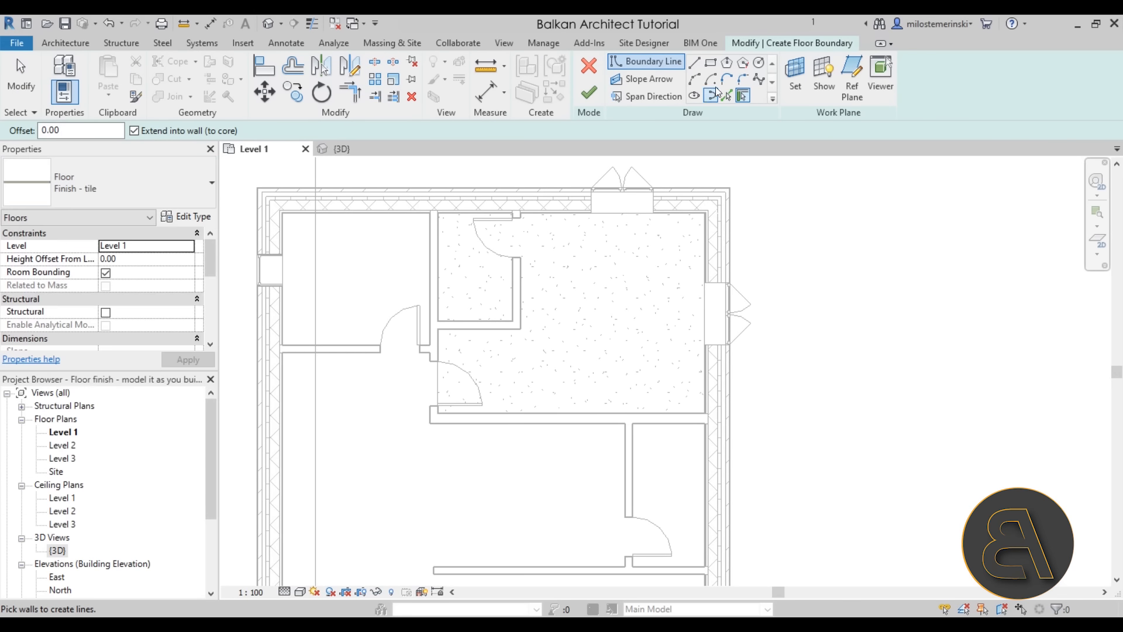
click(711, 62)
scroll(285, 228, up, 3)
click(280, 202)
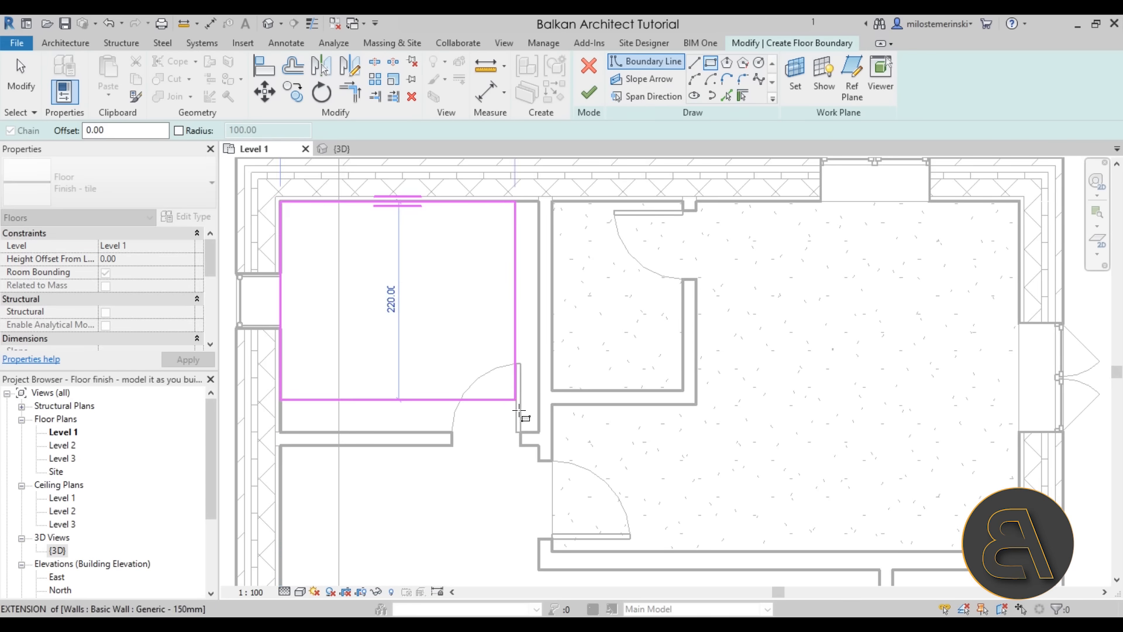
click(538, 431)
Add a rectangle over the rooms below the carpet and finish the tile floor
scroll(603, 485, down, 2)
middle_drag(608, 490, 515, 285)
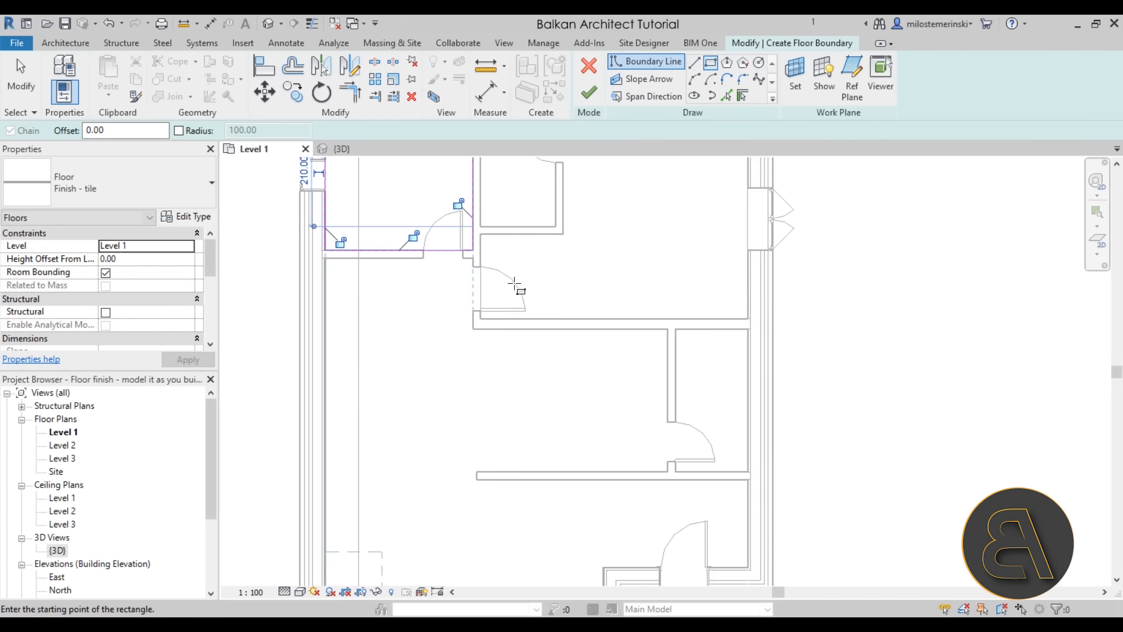
click(474, 329)
click(748, 472)
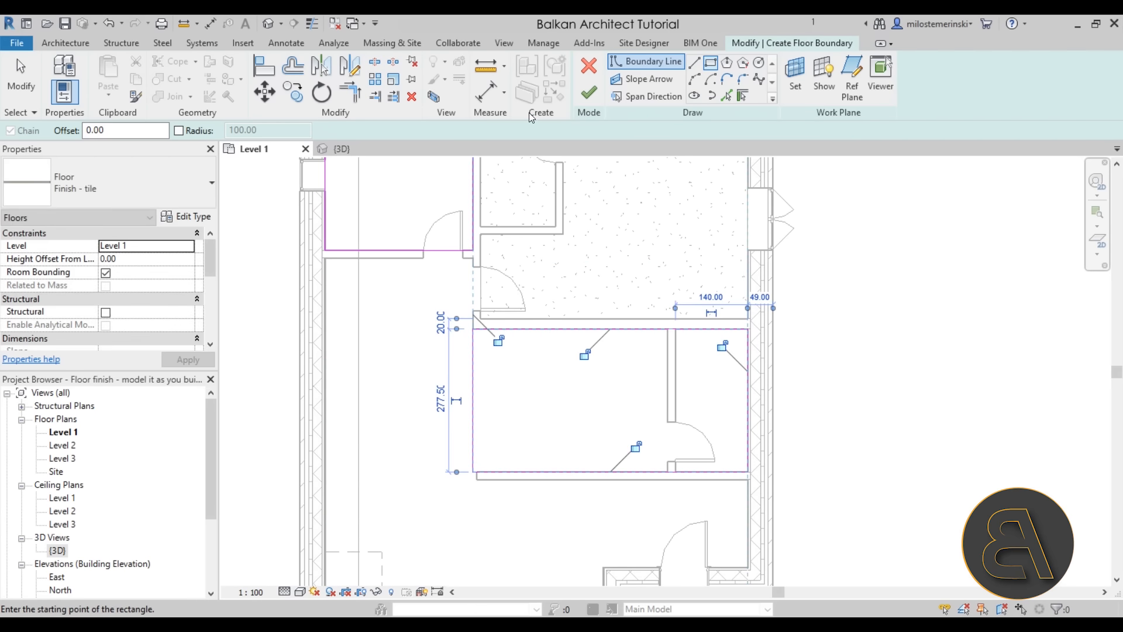
click(588, 93)
scroll(418, 349, down, 1)
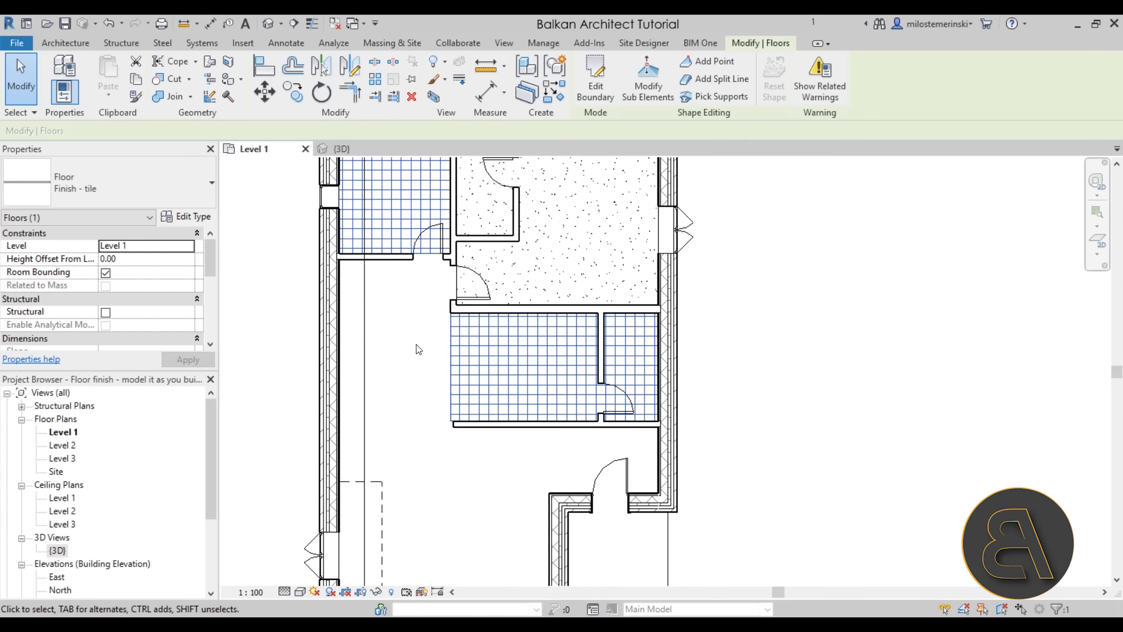
scroll(415, 335, down, 1)
middle_drag(414, 333, 450, 361)
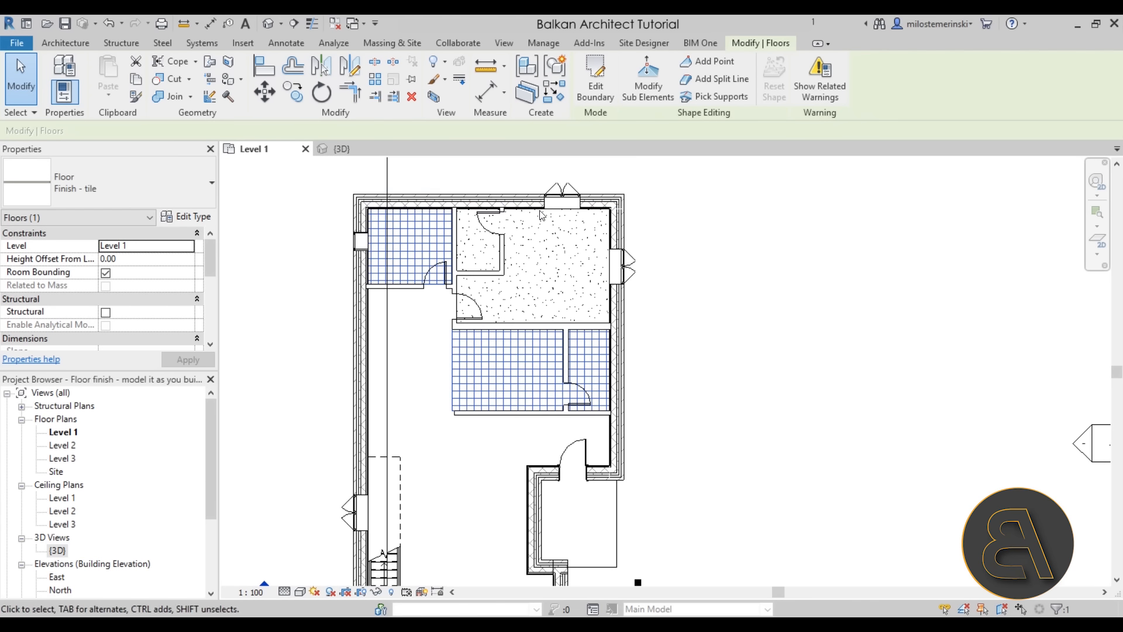
Start another Finish - tile floor and pick the hall's wall edges as its boundary
click(310, 214)
click(332, 72)
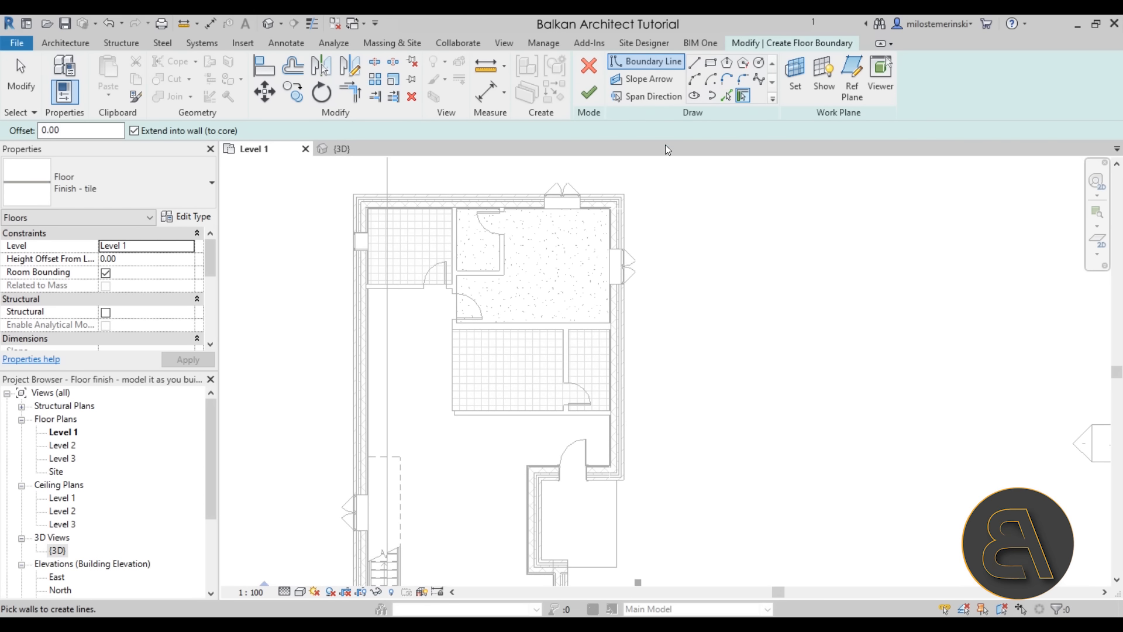
click(726, 95)
click(414, 295)
click(452, 346)
click(502, 416)
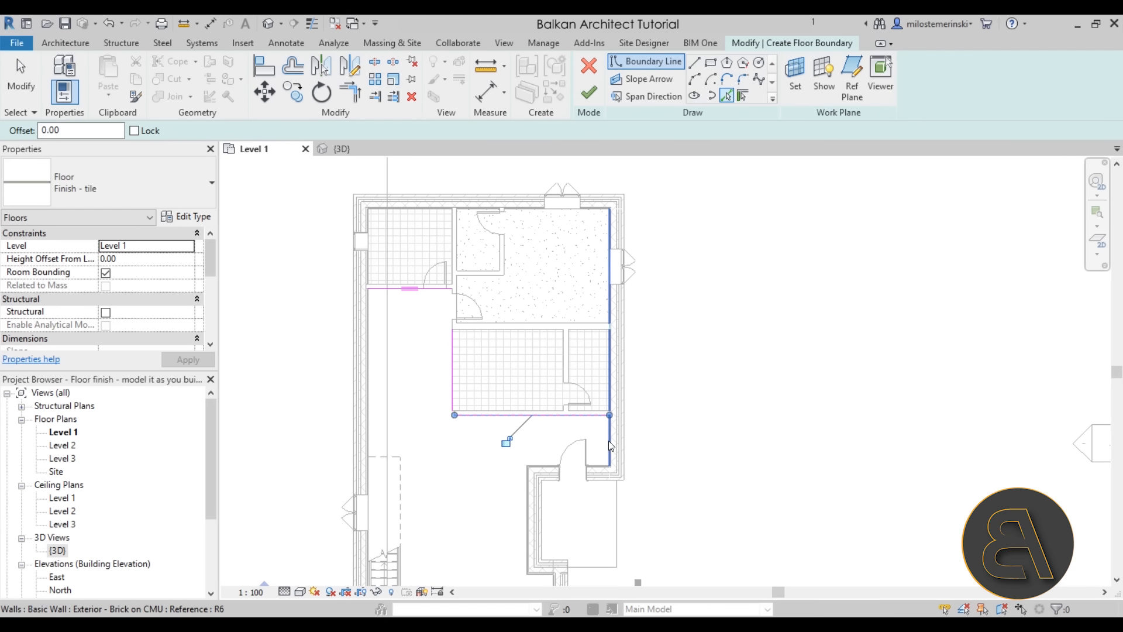
click(602, 465)
click(520, 515)
middle_drag(499, 531, 495, 198)
click(365, 299)
scroll(513, 359, down, 1)
scroll(490, 418, up, 2)
click(450, 390)
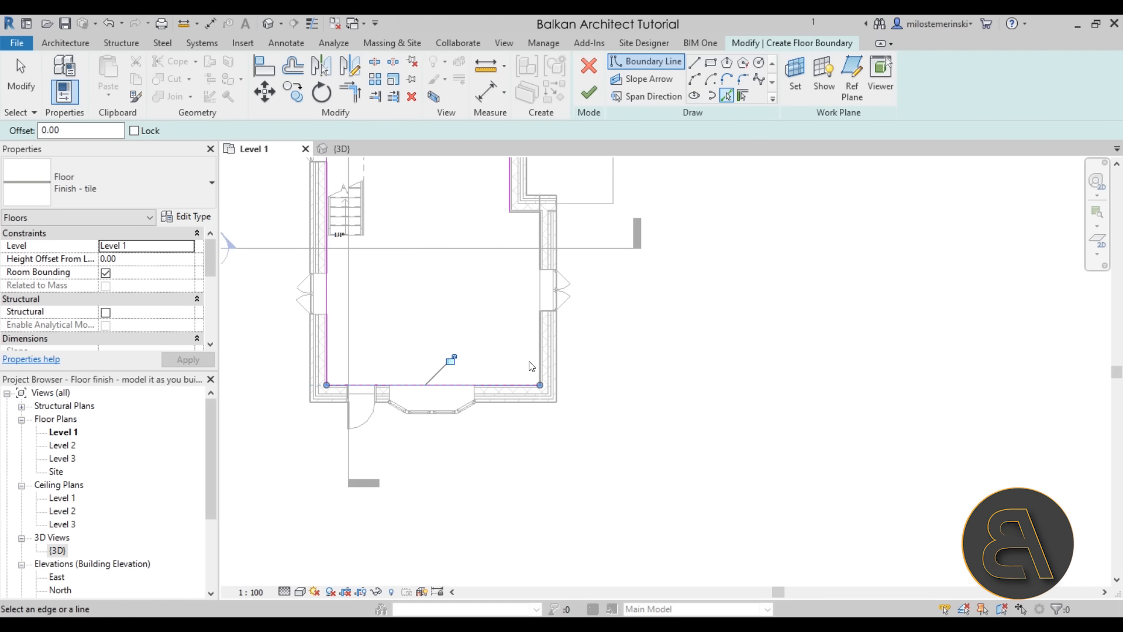
click(536, 356)
scroll(621, 367, down, 1)
middle_drag(628, 358, 614, 404)
scroll(526, 287, up, 2)
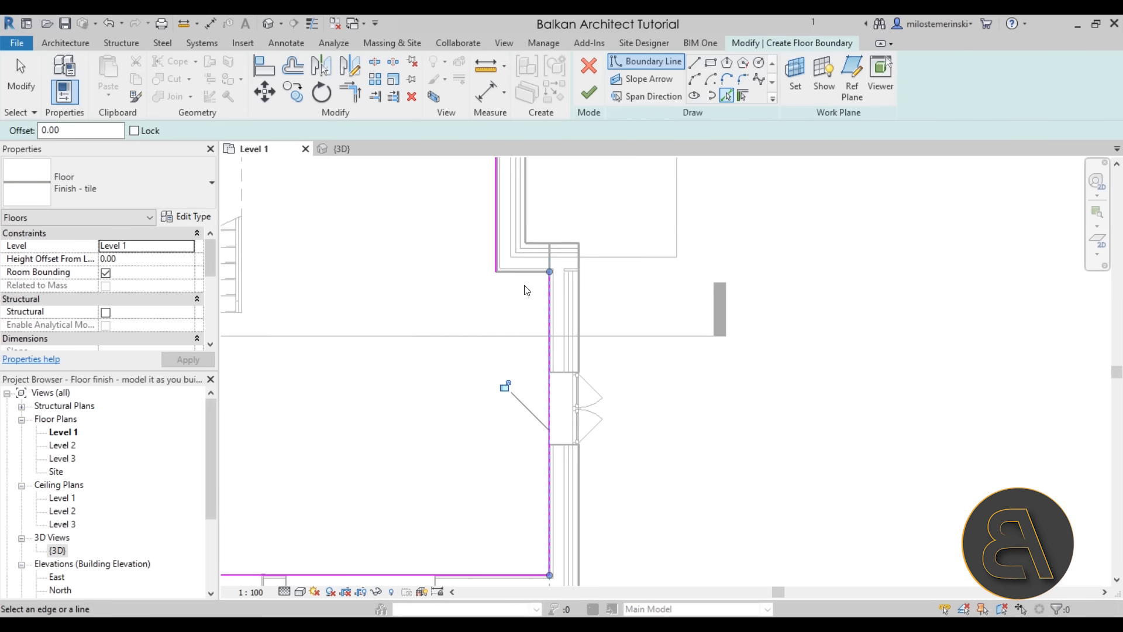
click(520, 274)
scroll(489, 325, down, 2)
middle_drag(489, 325, 492, 409)
scroll(508, 383, up, 5)
scroll(518, 425, down, 6)
middle_drag(387, 402, 391, 433)
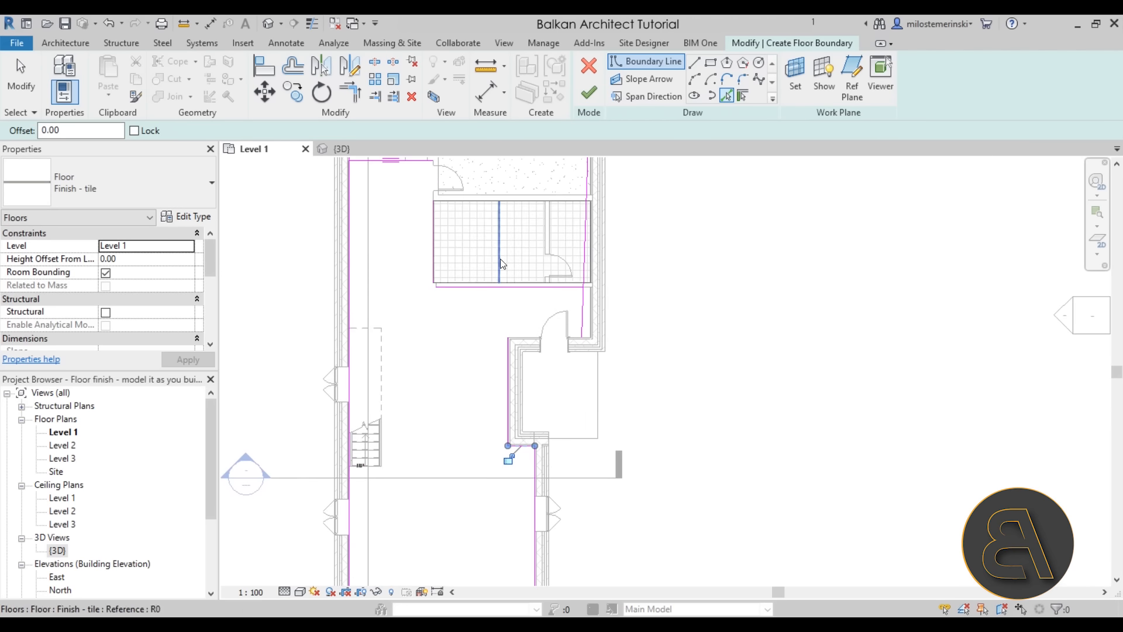
Trim the picked boundary lines into corners and delete the stray right vertical line
click(352, 98)
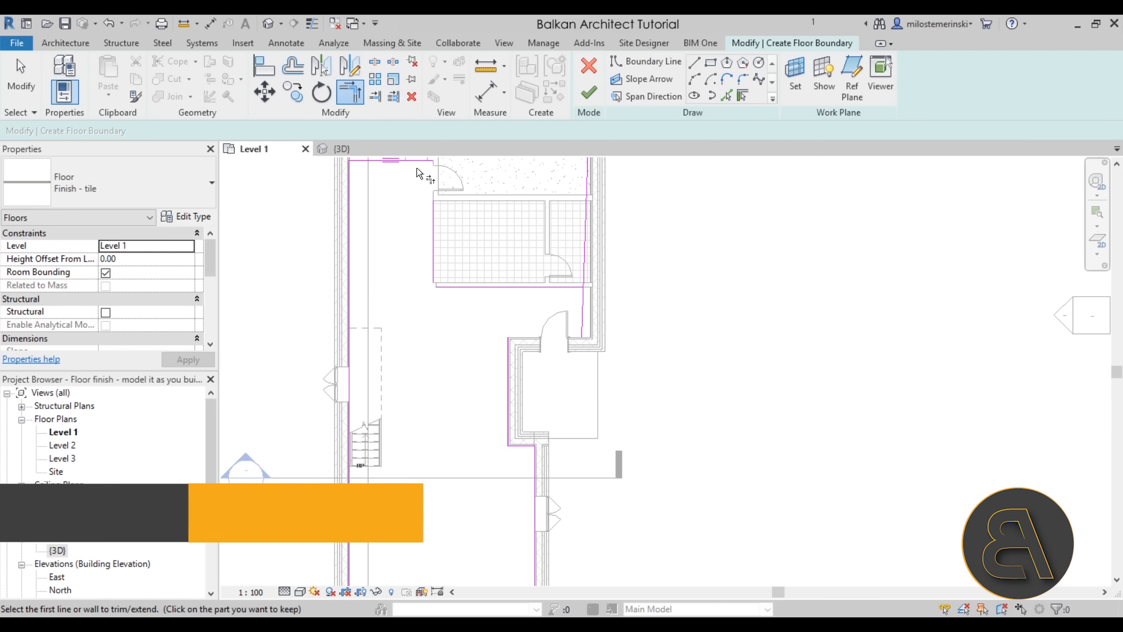
click(419, 160)
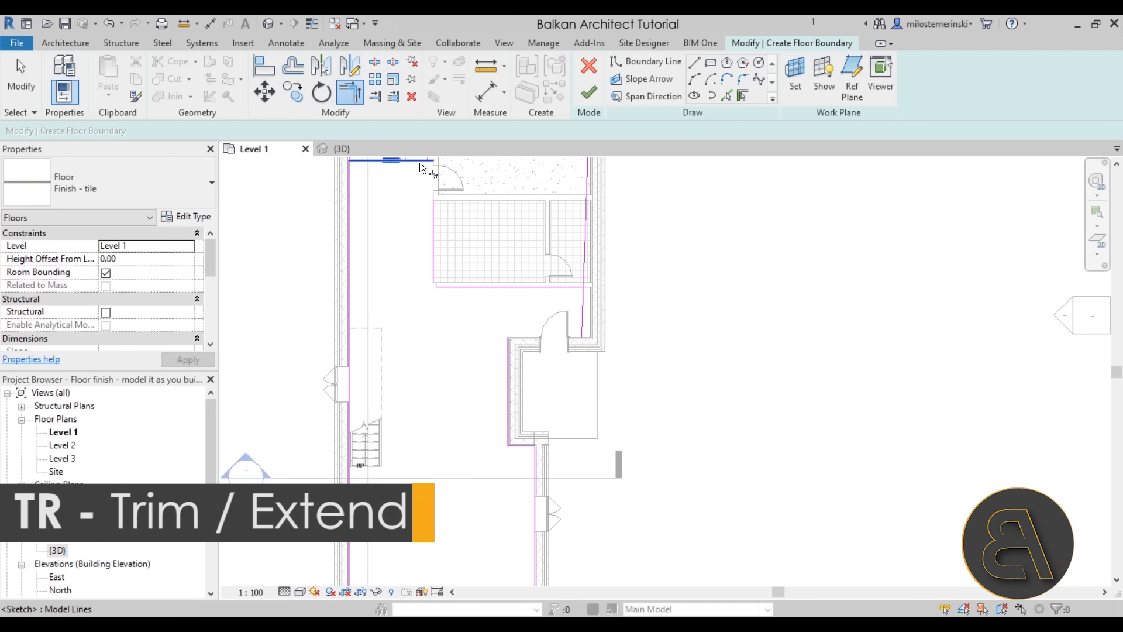
click(439, 223)
click(451, 286)
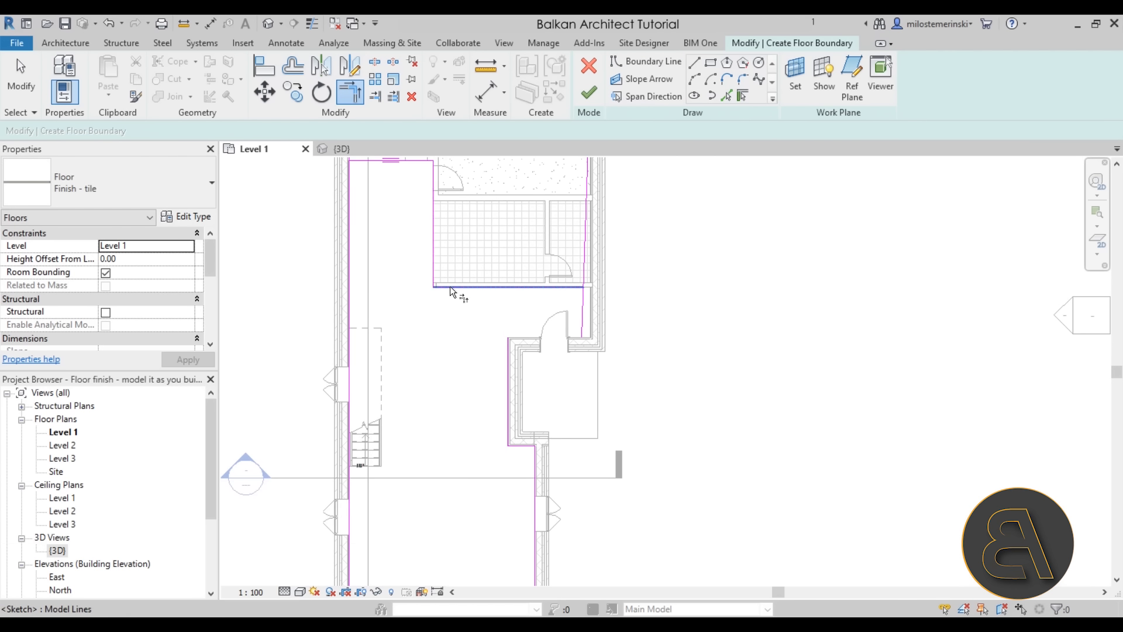
click(583, 310)
scroll(595, 285, up, 3)
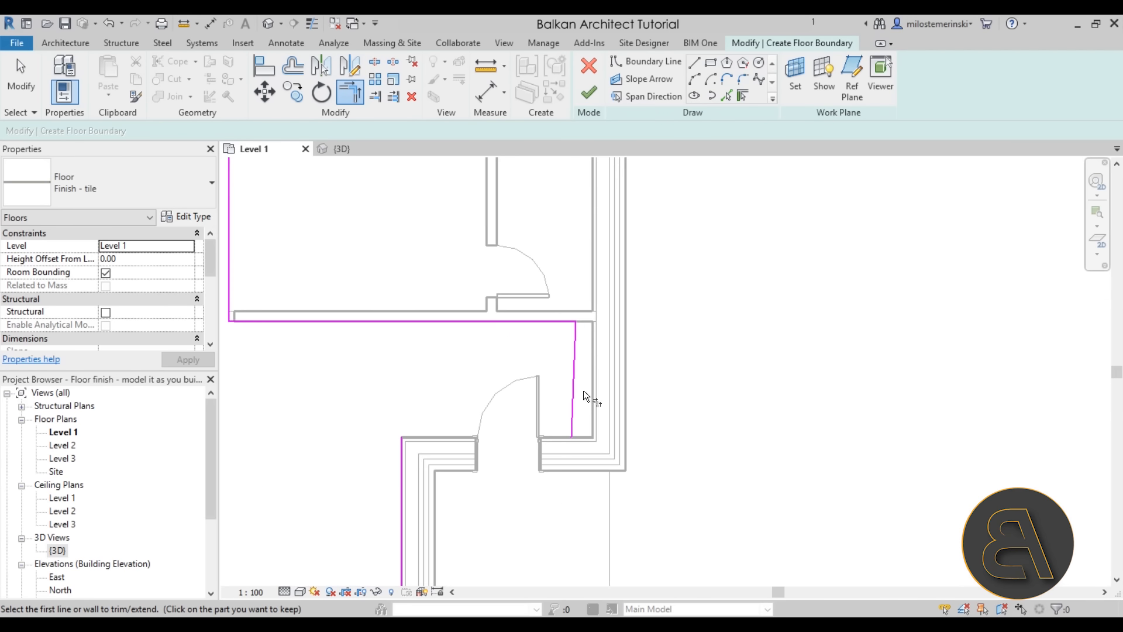
key(Escape)
click(573, 380)
key(Delete)
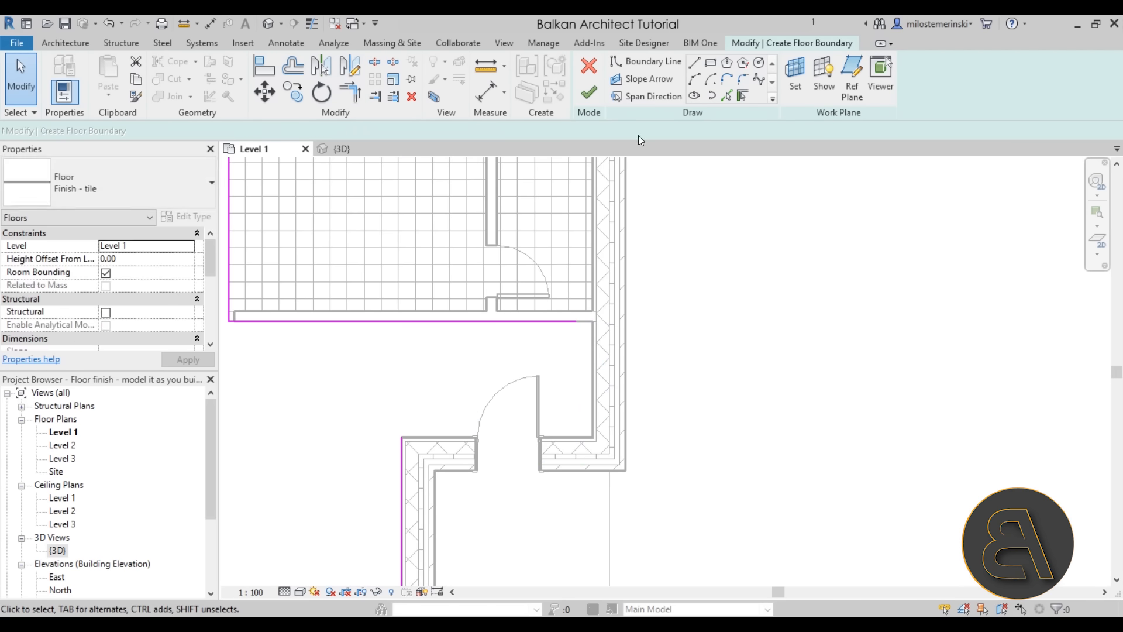
Draw a replacement vertical boundary line and trim the upper-left corner closed
click(646, 60)
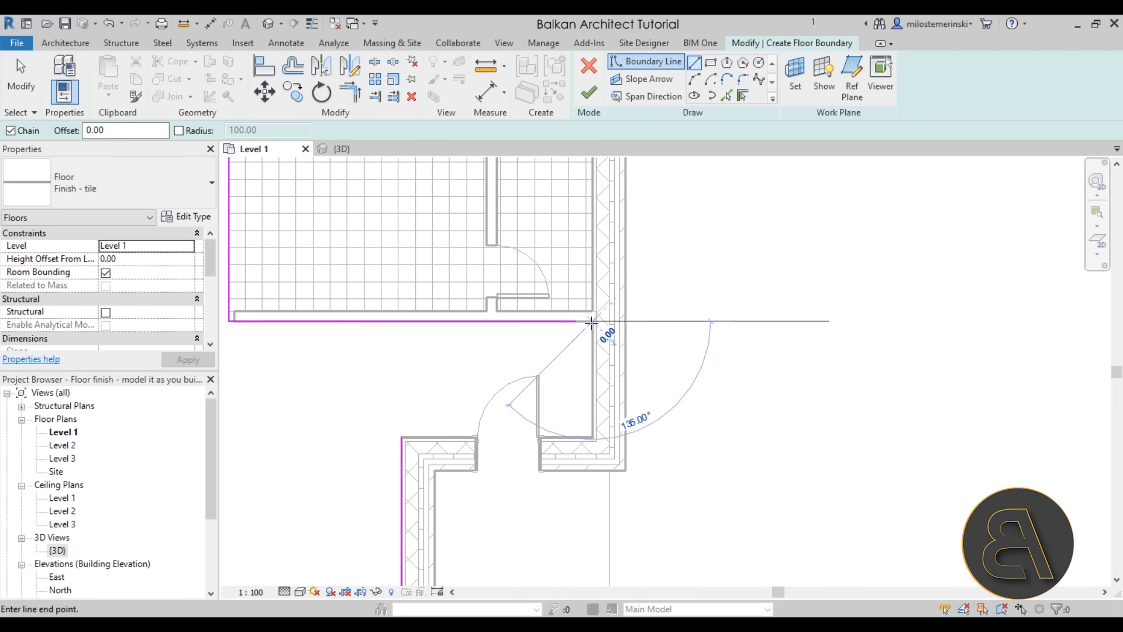
click(592, 321)
click(592, 436)
click(418, 435)
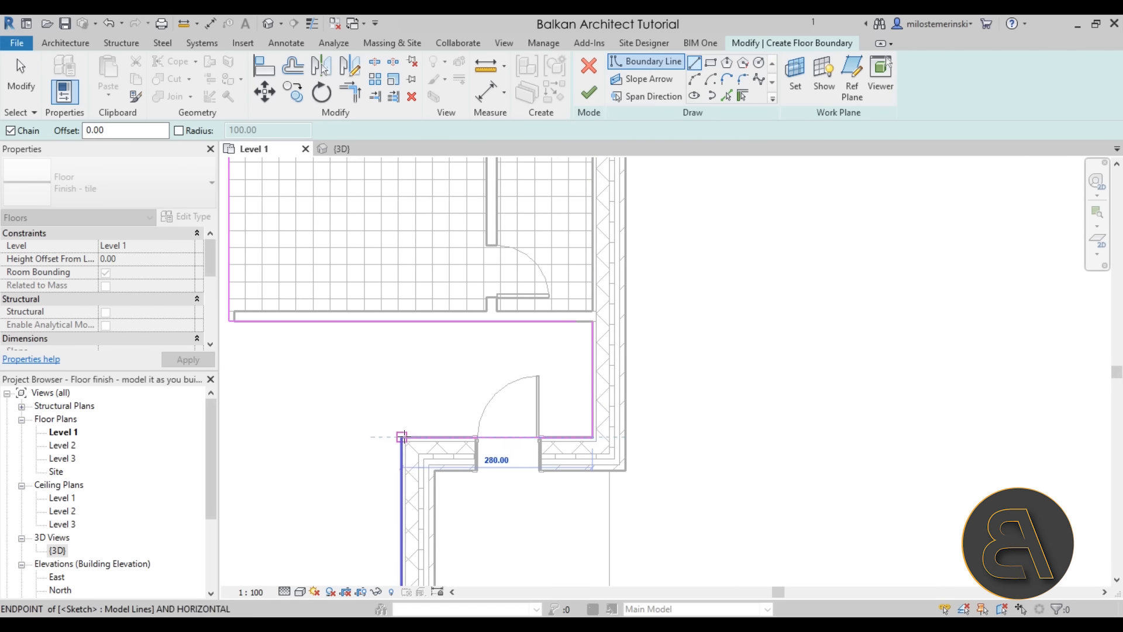
key(Escape)
key(Escape)
scroll(481, 383, down, 4)
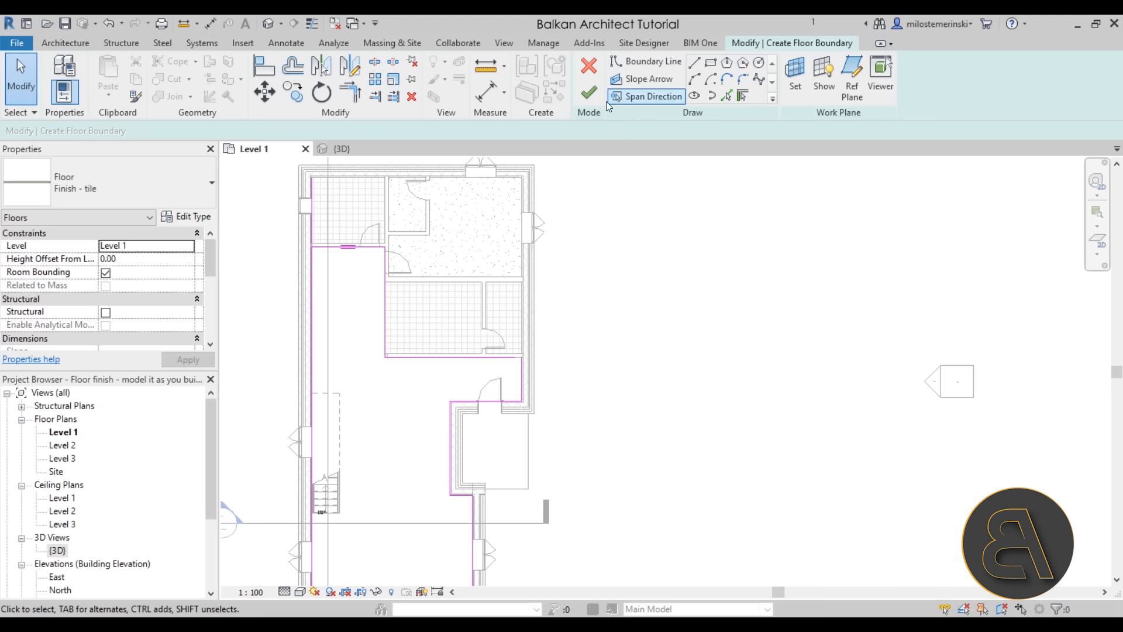
click(350, 92)
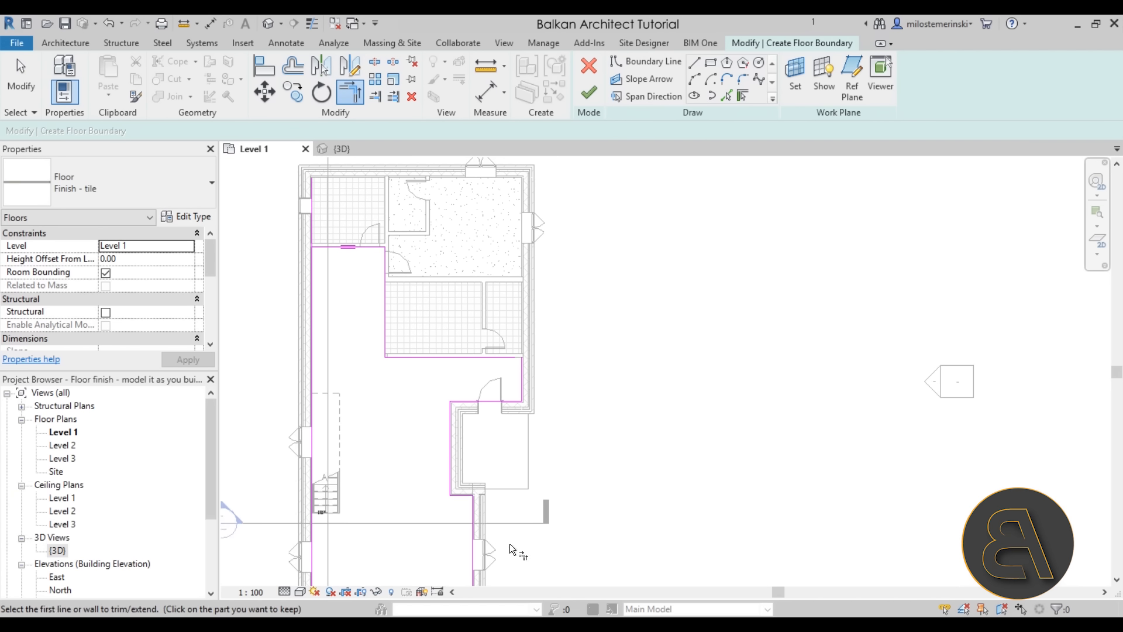
scroll(559, 412, up, 3)
middle_drag(514, 462, 462, 577)
middle_drag(388, 307, 417, 615)
click(399, 251)
click(409, 215)
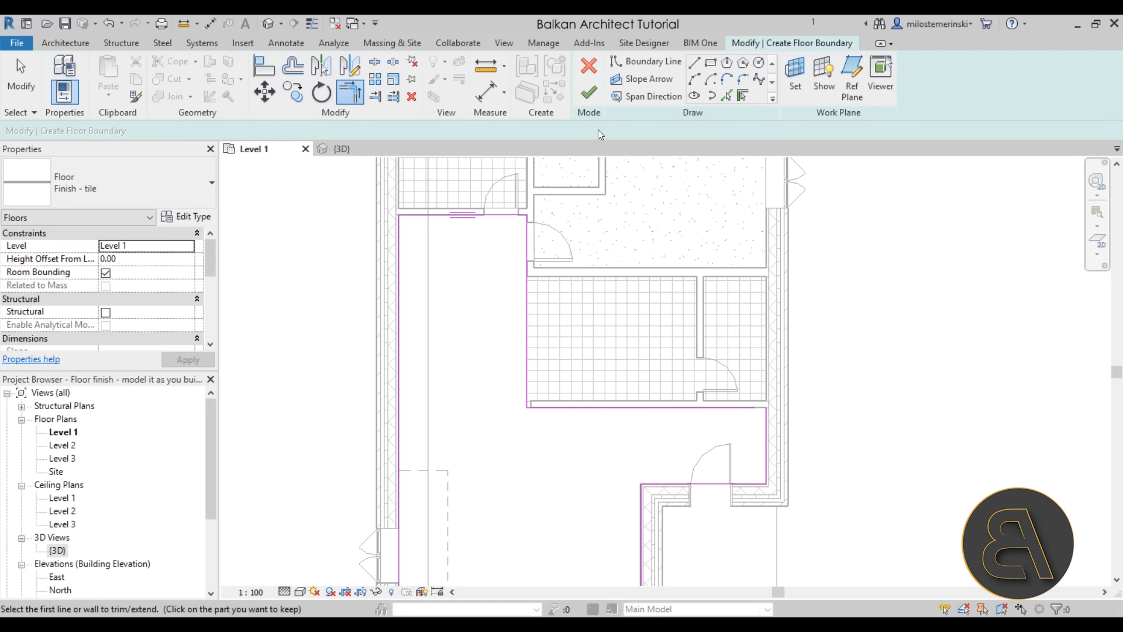
Close the last open corner and finish the hall's tile floor sketch
click(592, 97)
click(747, 410)
click(765, 423)
click(589, 92)
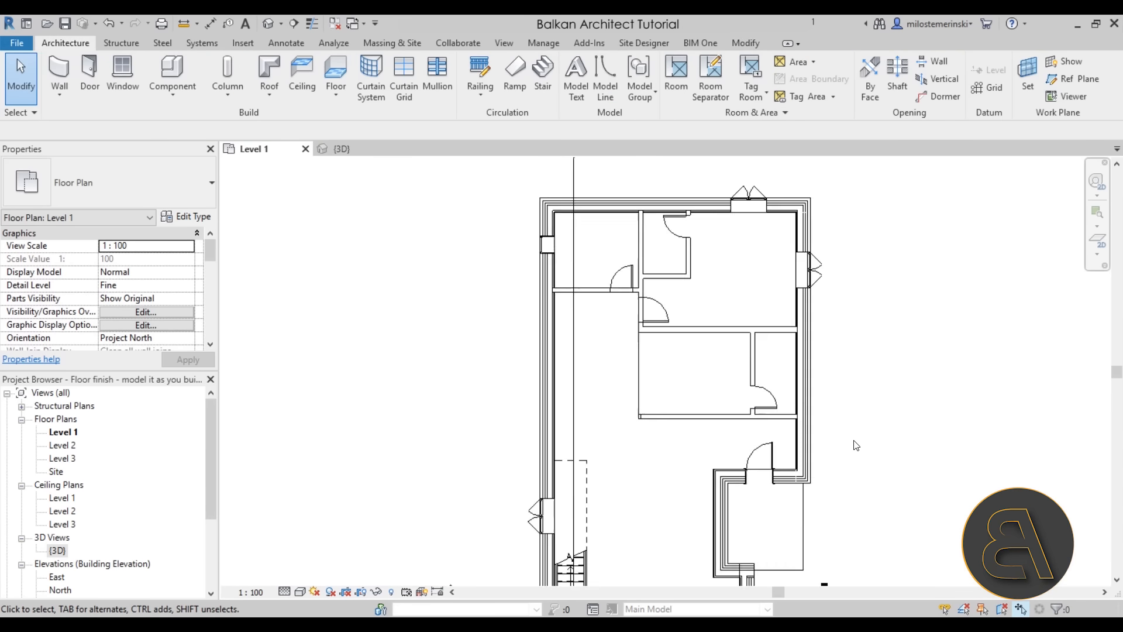
mouse_move(854, 446)
middle_down()
mouse_move(638, 357)
mouse_move(629, 411)
middle_up()
scroll(612, 390, down, 1)
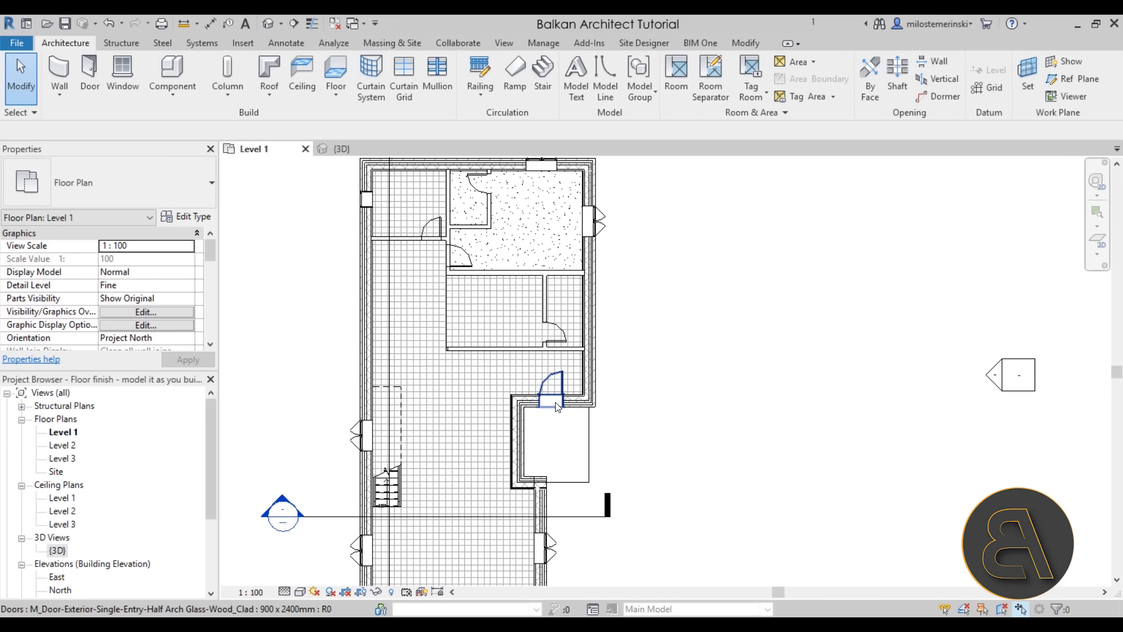
Change the hall floor's type from tile to Finish - wood floor
click(486, 362)
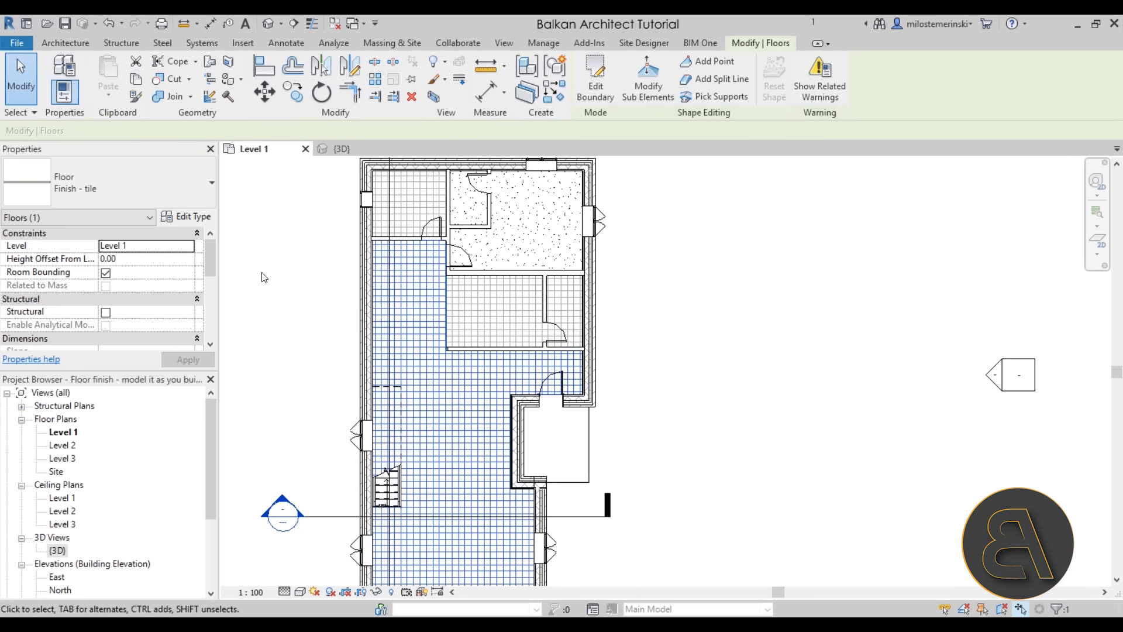
click(103, 187)
click(86, 302)
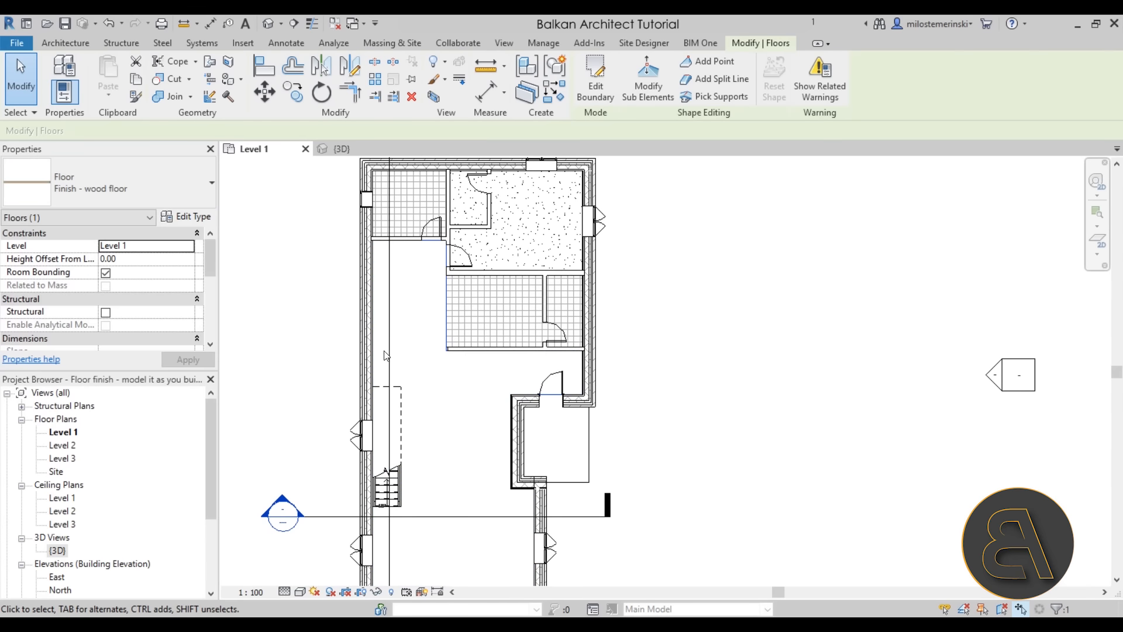
click(657, 427)
In the {3D} view, enable Section Box and lower its top to cut down to Level 1
click(337, 149)
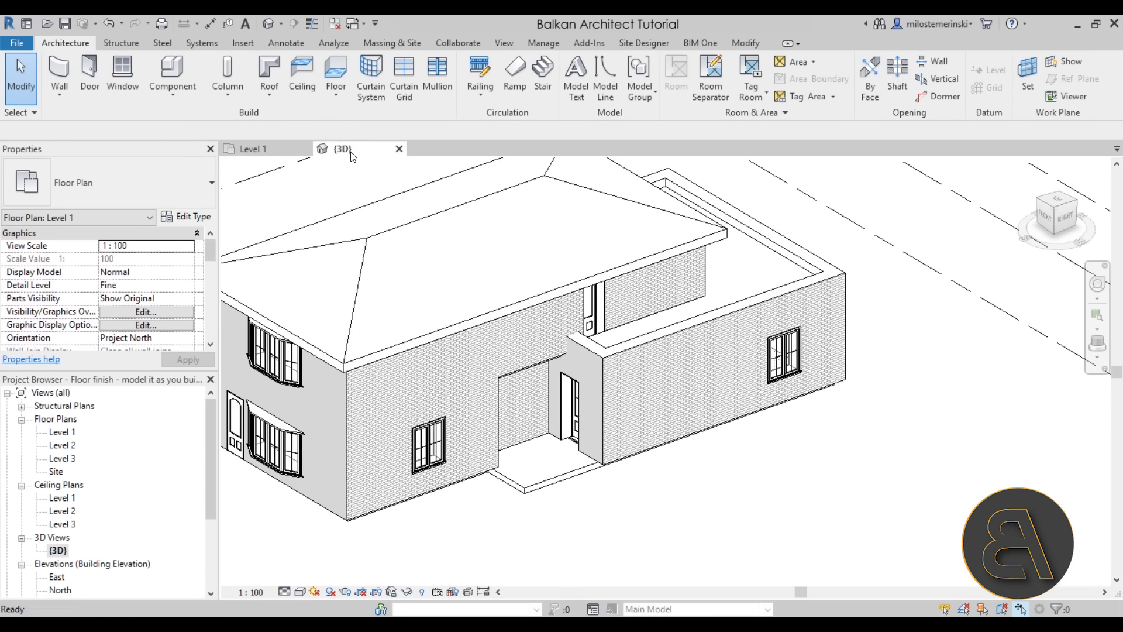
scroll(591, 376, down, 2)
scroll(193, 306, down, 3)
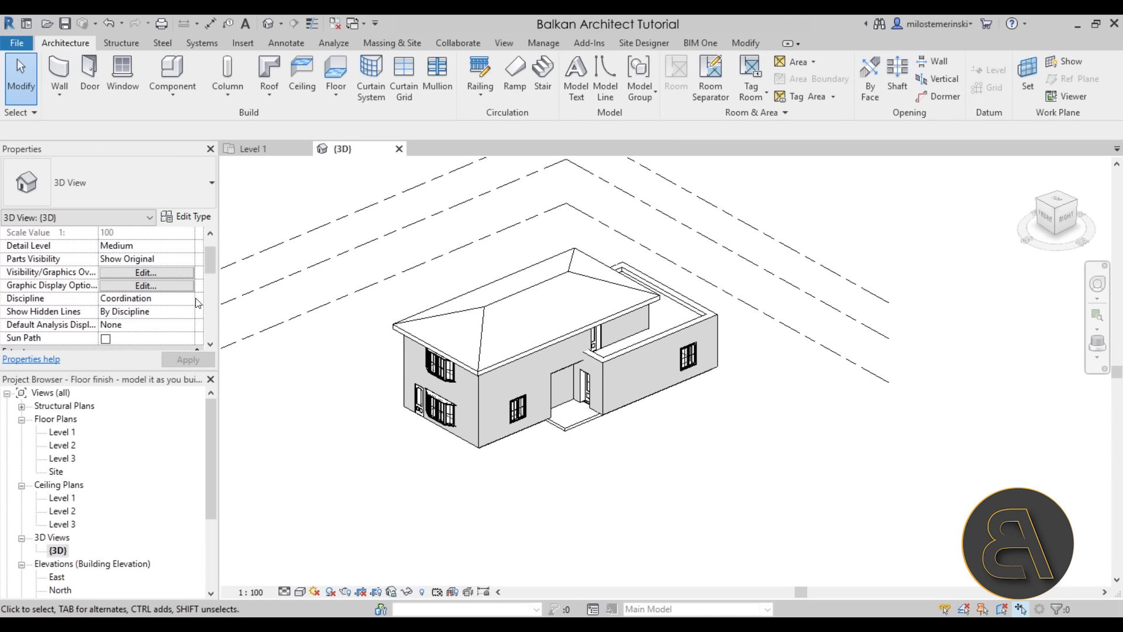
scroll(177, 314, down, 1)
click(107, 325)
scroll(637, 478, down, 1)
shift+middle_drag(642, 482, 644, 470)
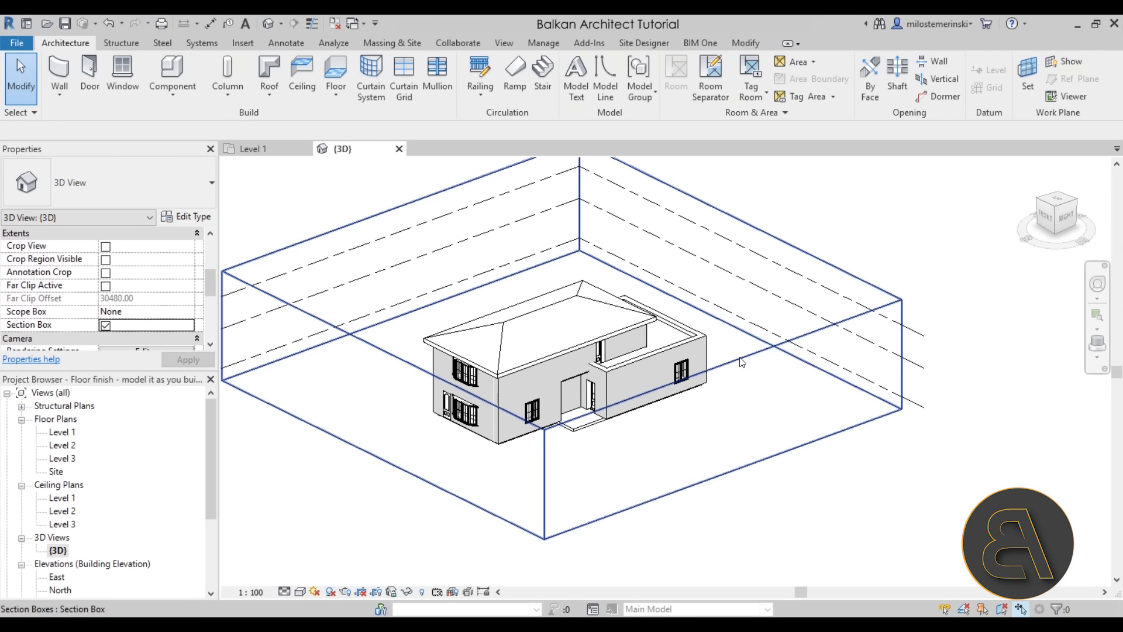
click(743, 358)
drag(561, 361, 561, 361)
drag(561, 362, 562, 372)
shift+middle_drag(605, 434, 610, 477)
scroll(660, 483, up, 2)
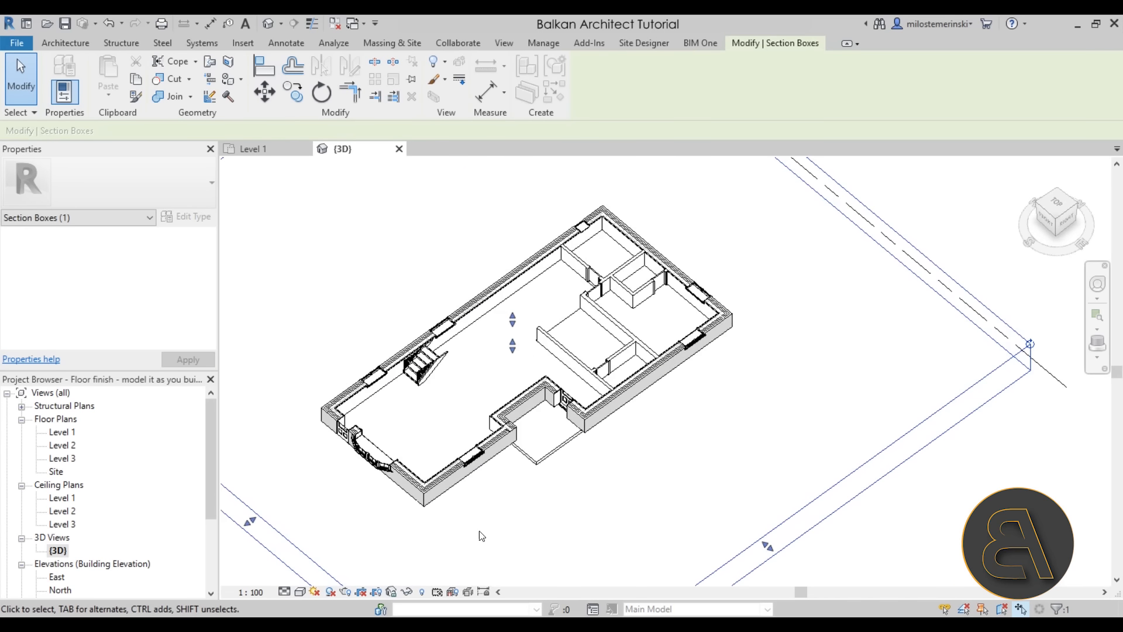
Set the 3D view's visual style to Realistic and orbit to inspect the finish floors
click(300, 591)
click(325, 563)
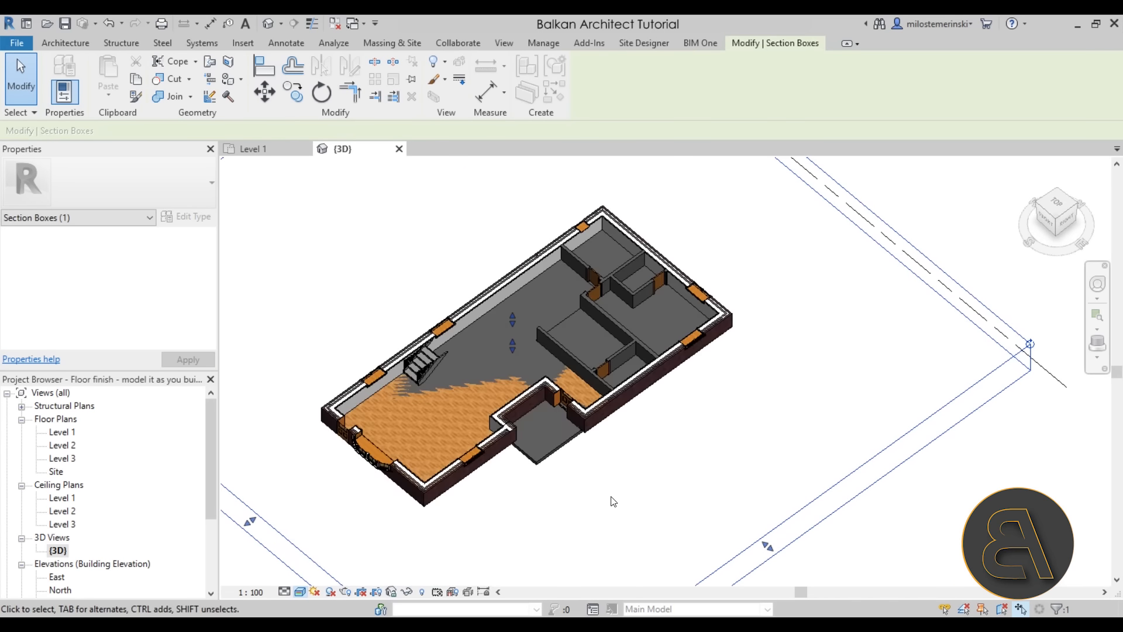
click(614, 500)
shift+middle_drag(614, 500, 648, 460)
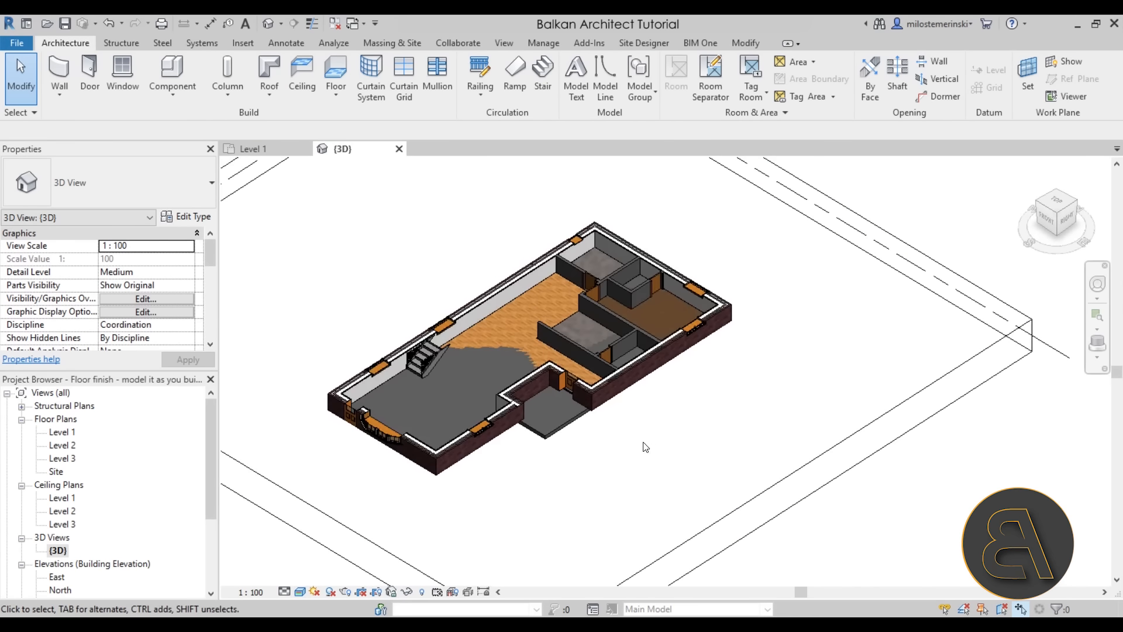
scroll(630, 442, up, 2)
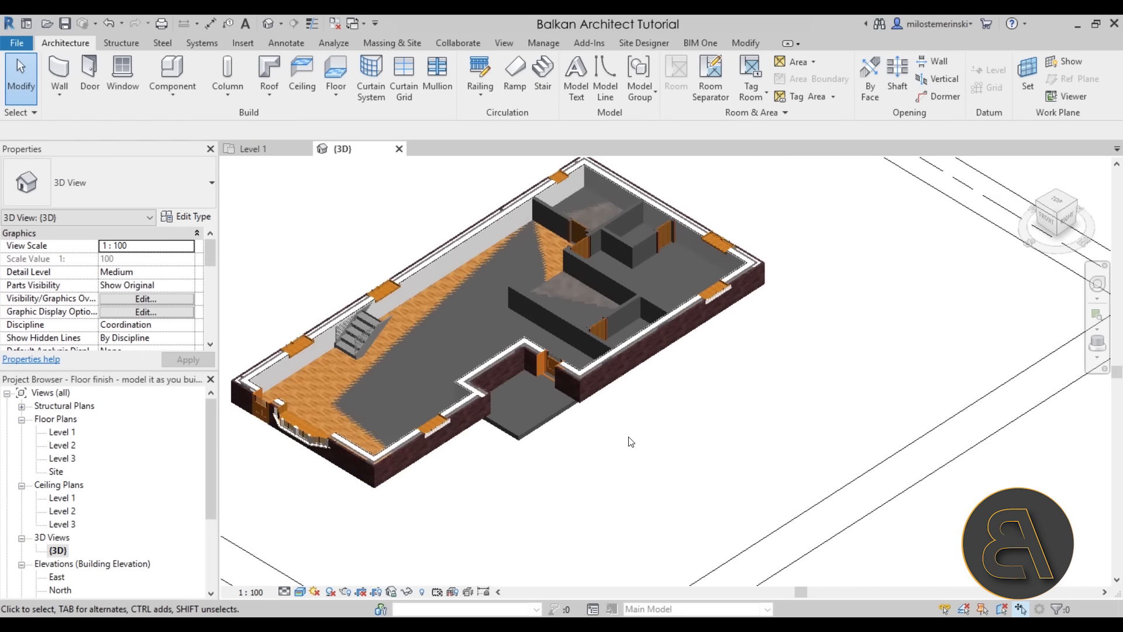
Set the Generic Floor - 200mm Height Offset From Level to -2.00 and check the wood floor in 3D
click(535, 427)
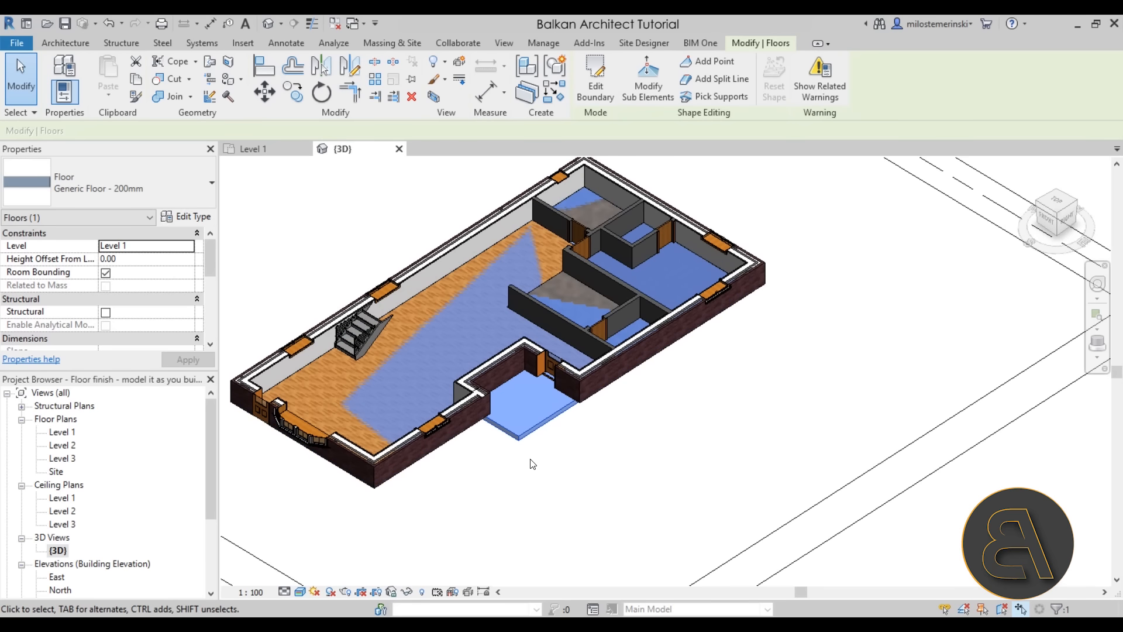
click(146, 260)
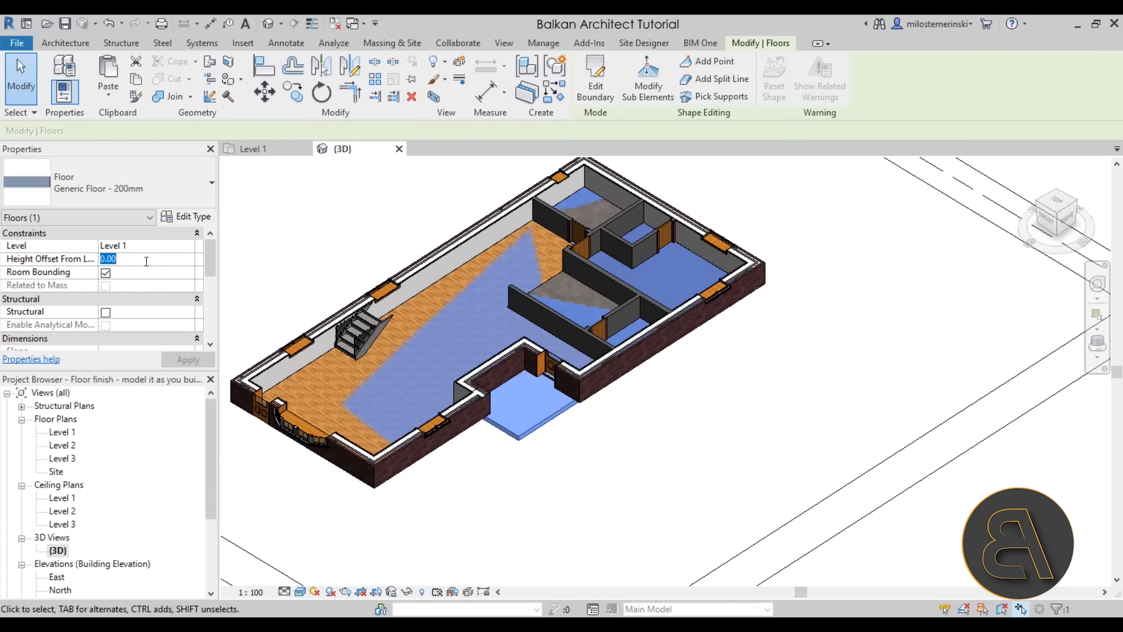
text(-2)
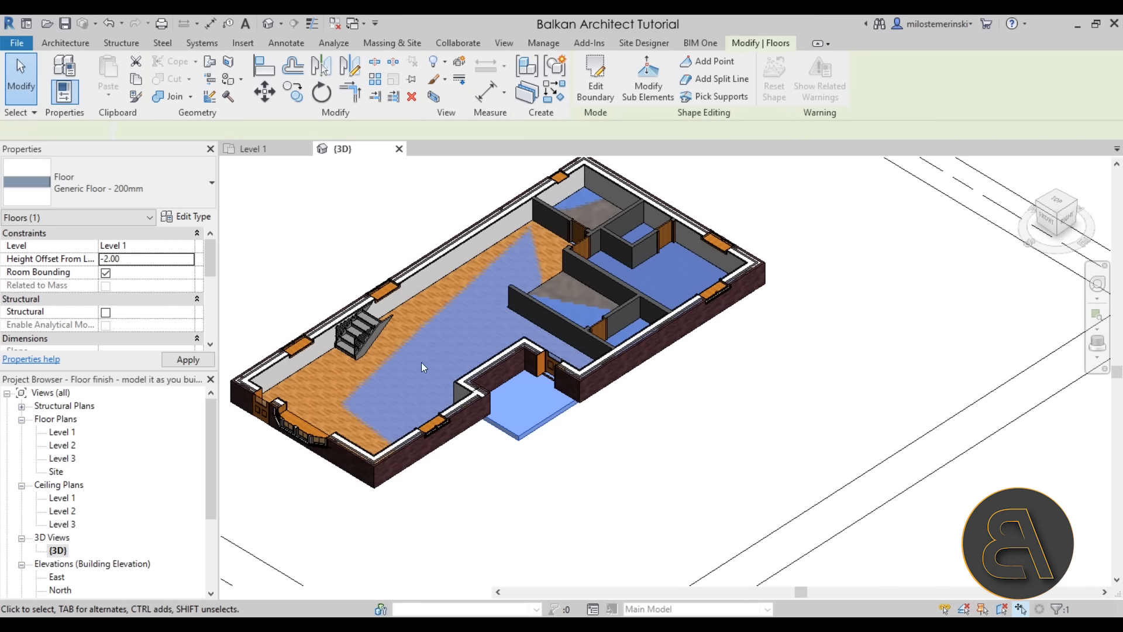
click(511, 488)
shift+middle_drag(596, 454, 537, 446)
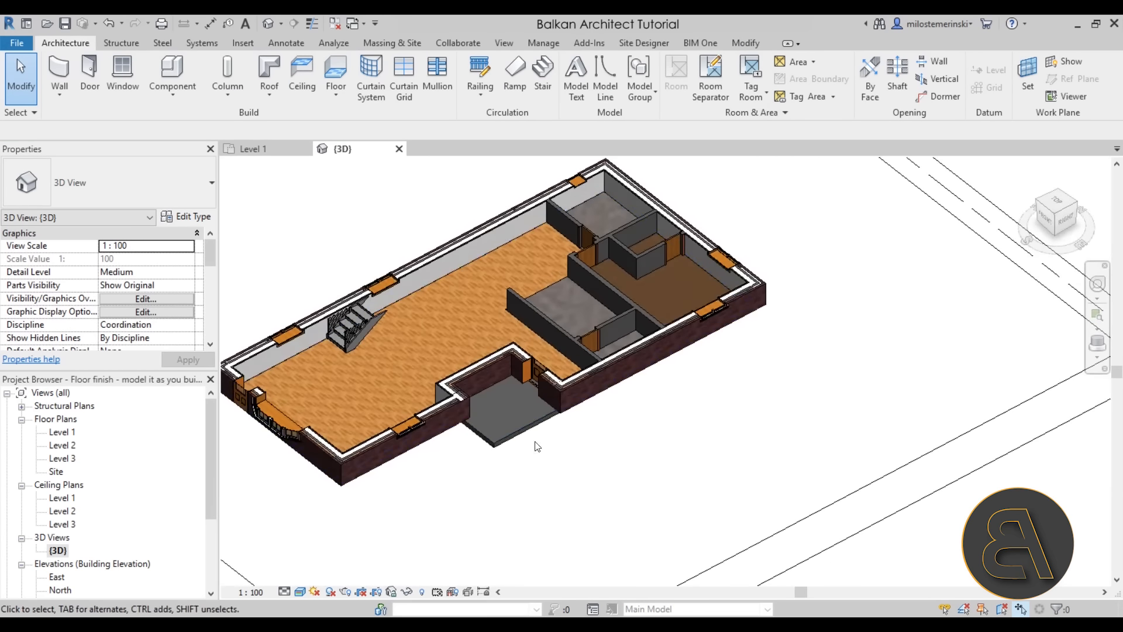
scroll(87, 521, down, 3)
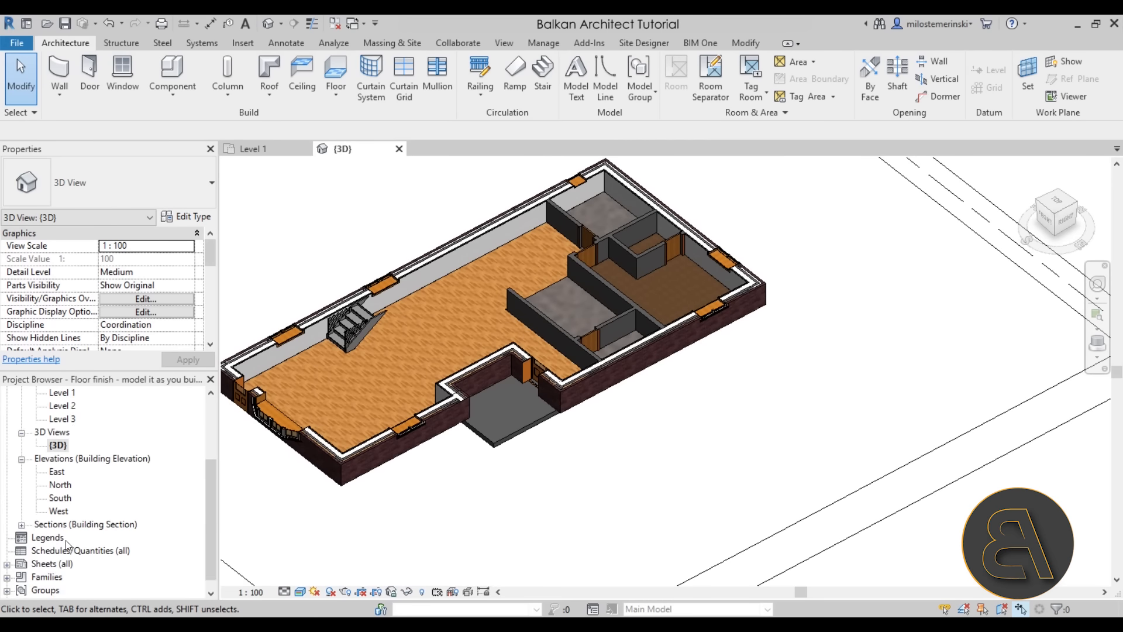
Open Section 1 from the Project Browser and switch on thin lines with TL
click(21, 513)
double_click(58, 525)
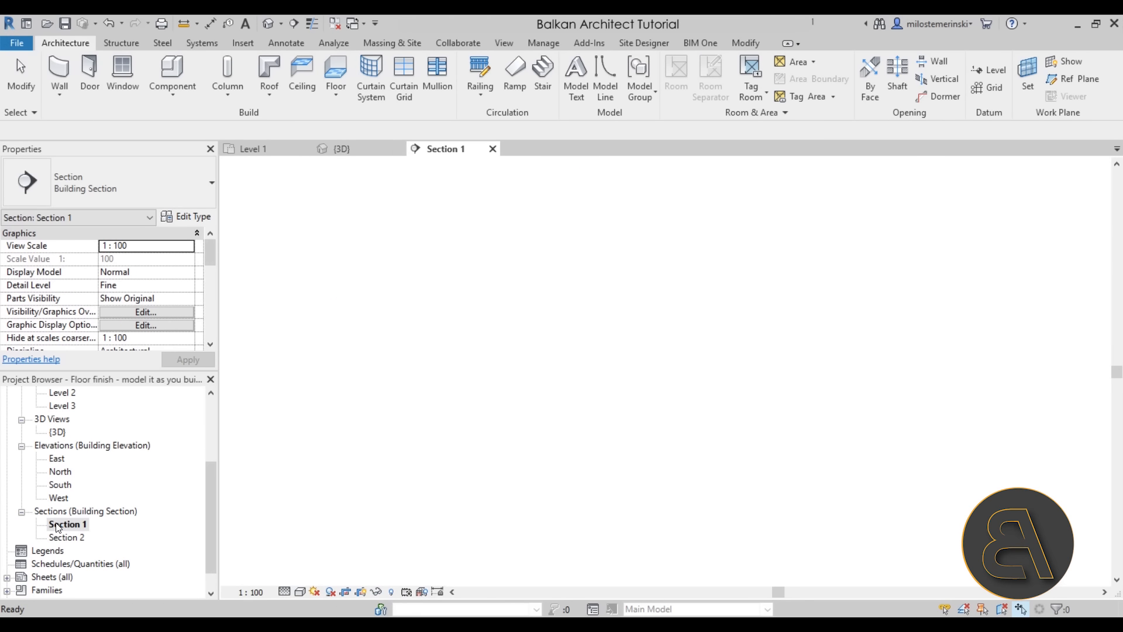
scroll(677, 488, up, 5)
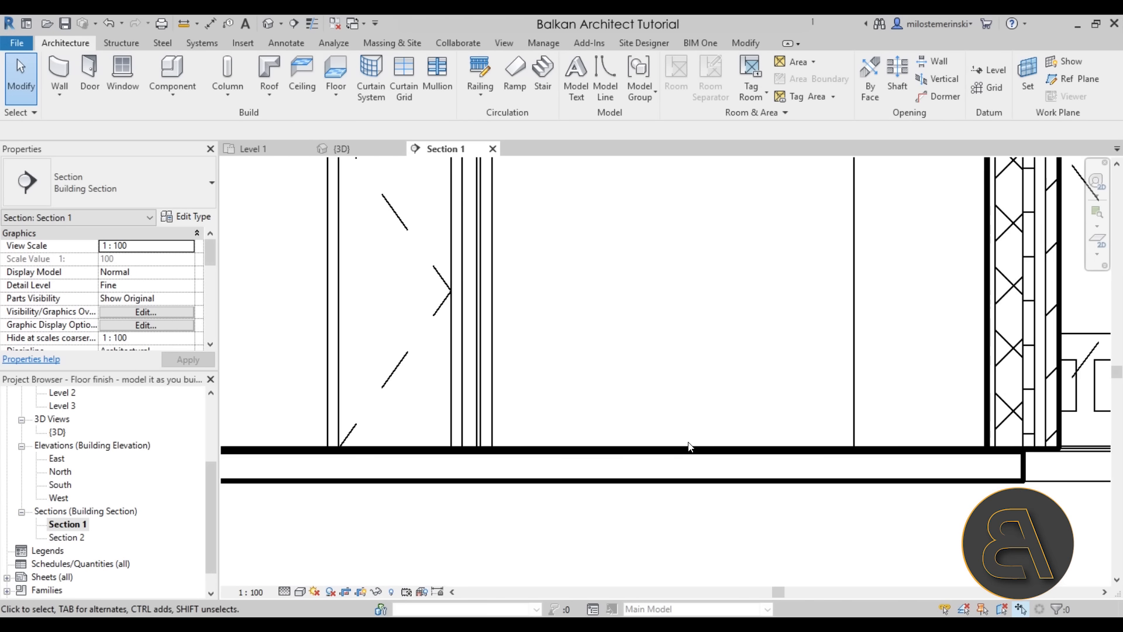
key(t)
key(l)
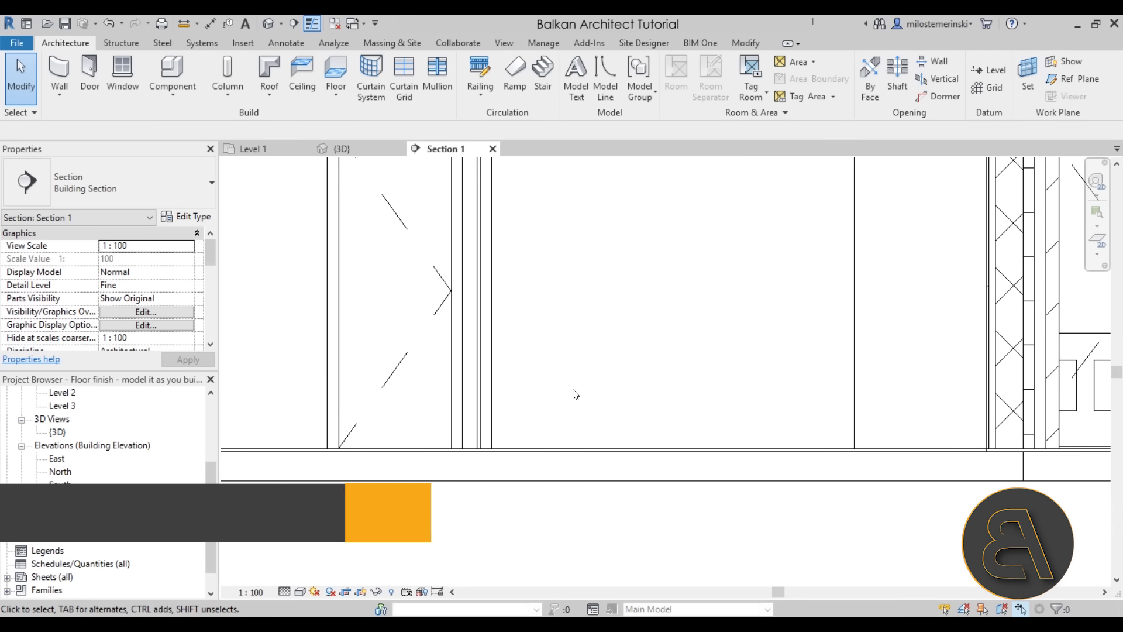
Inspect the thin finish floor and the 200mm slab below it in the section
click(604, 449)
scroll(605, 449, down, 2)
click(590, 466)
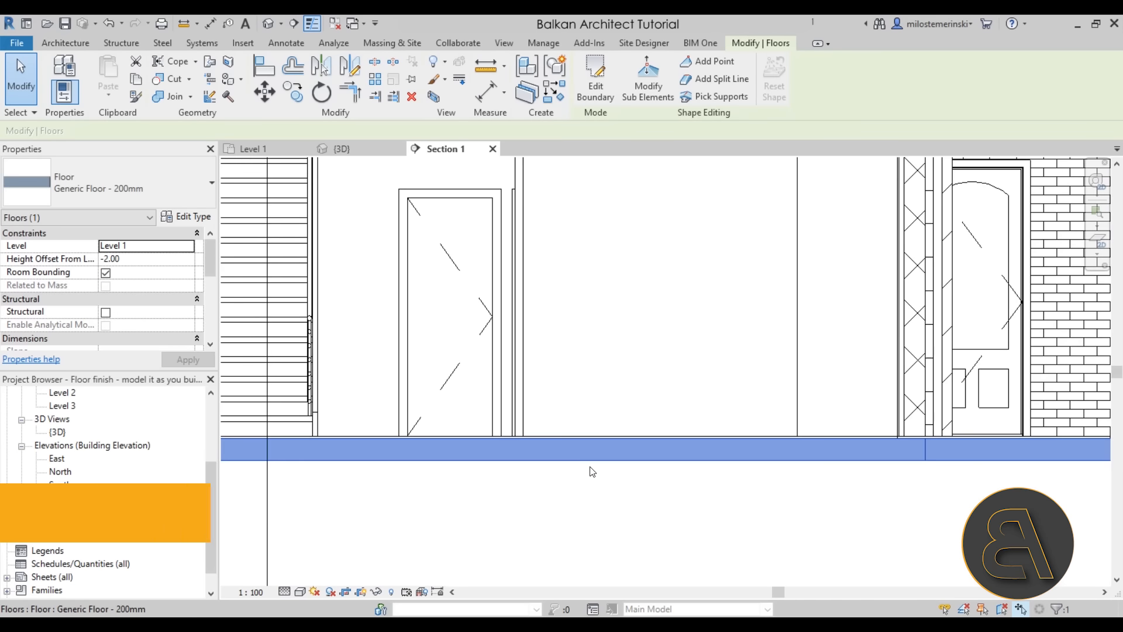
scroll(547, 454, down, 3)
scroll(561, 473, up, 2)
click(547, 468)
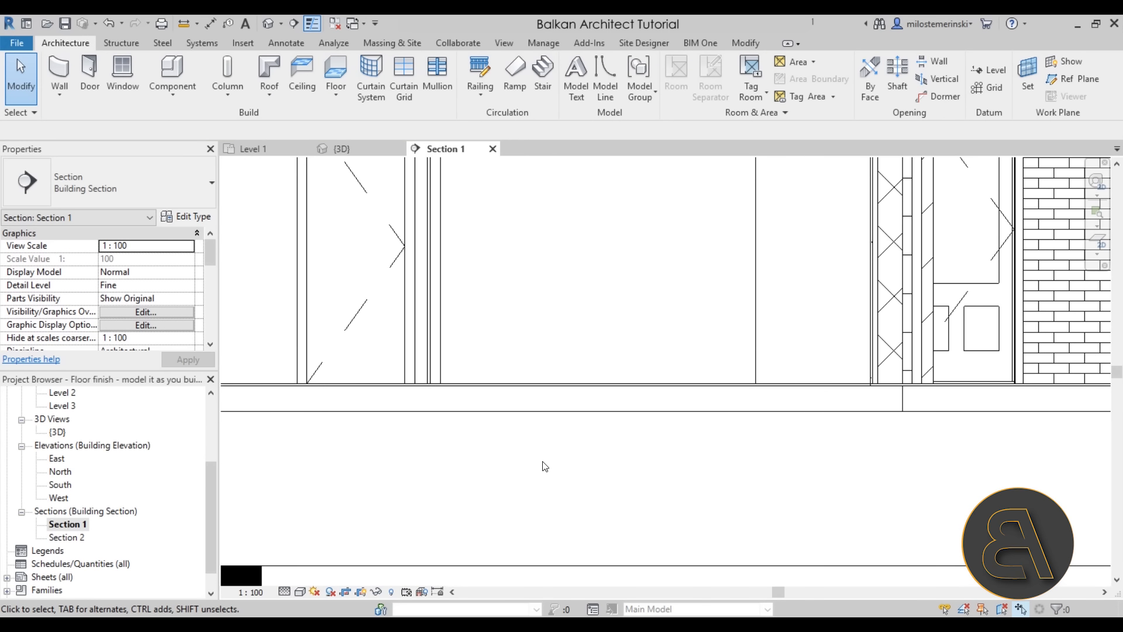
Go back to the {3D} view and orbit the cut-open model
click(342, 150)
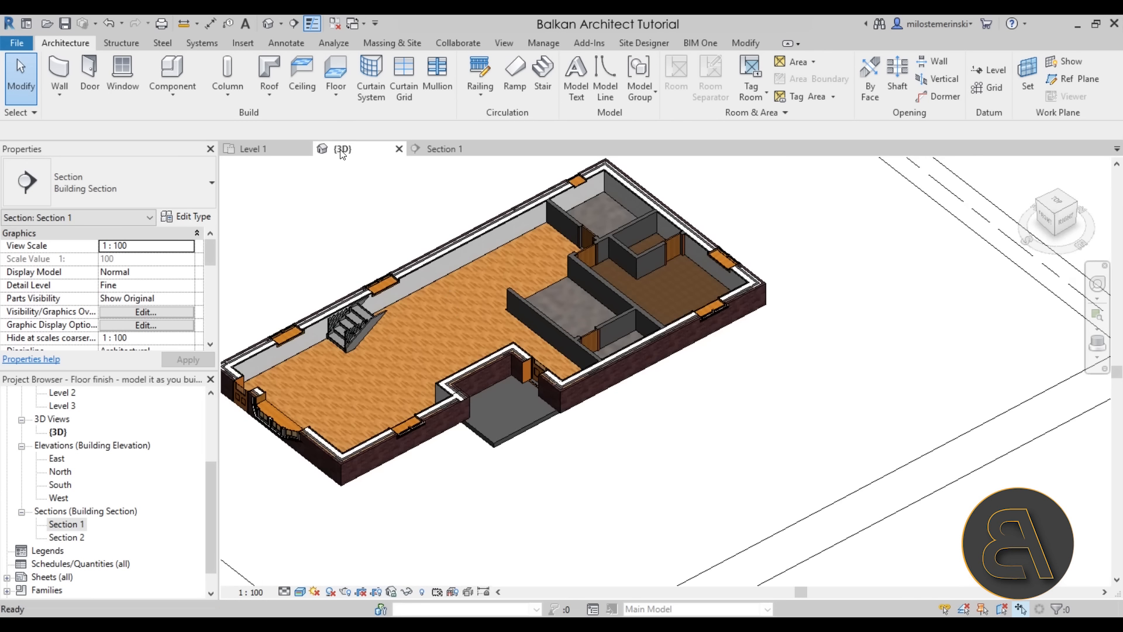
shift+middle_drag(595, 444, 579, 538)
scroll(572, 497, up, 2)
scroll(579, 538, down, 1)
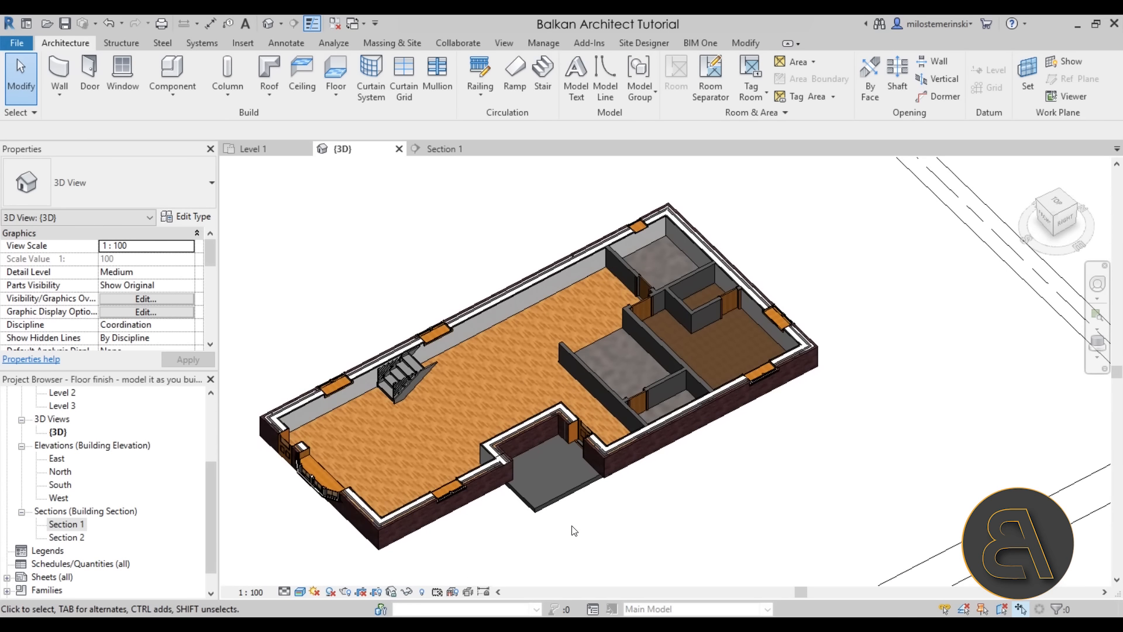